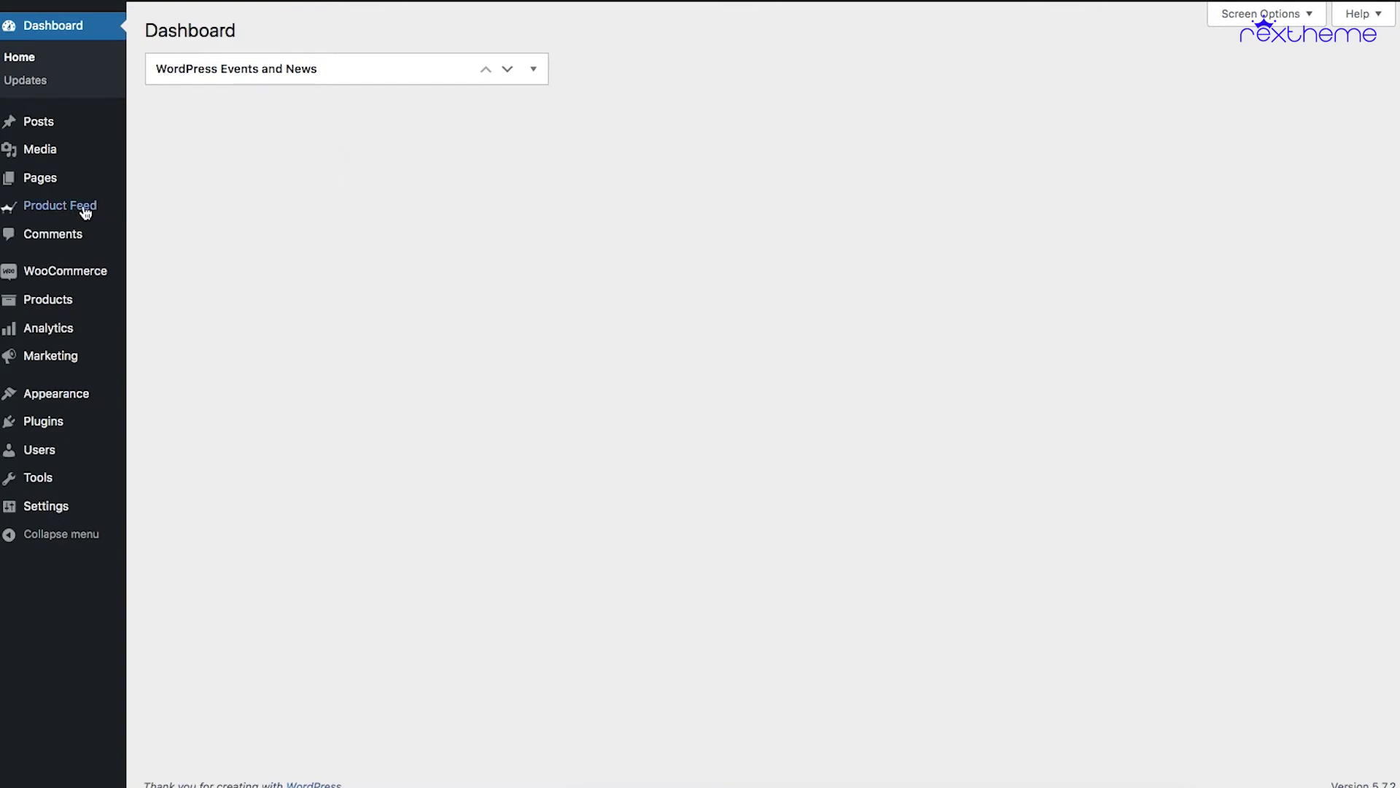
- Create a new product feed titled "Custom101"
mouse_move(89, 211)
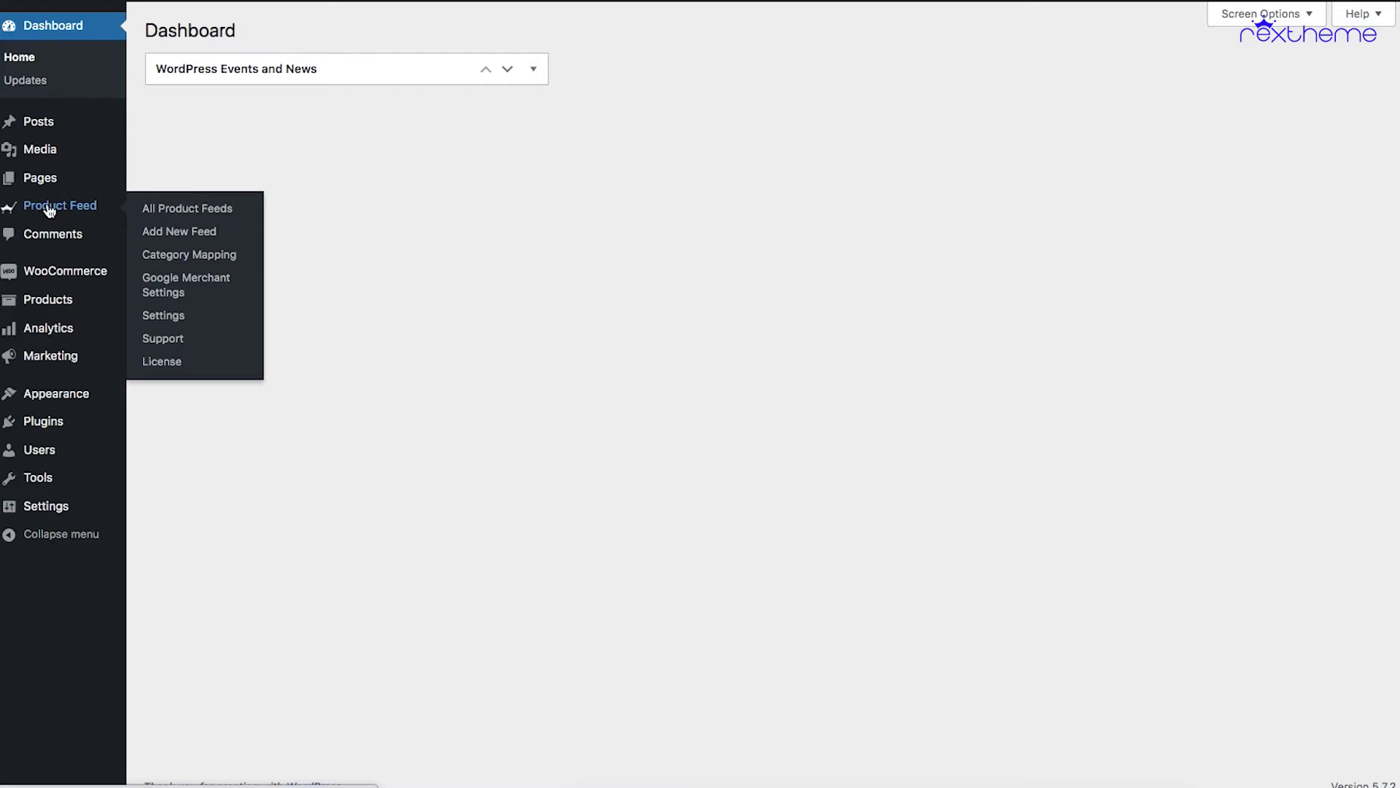
click(187, 231)
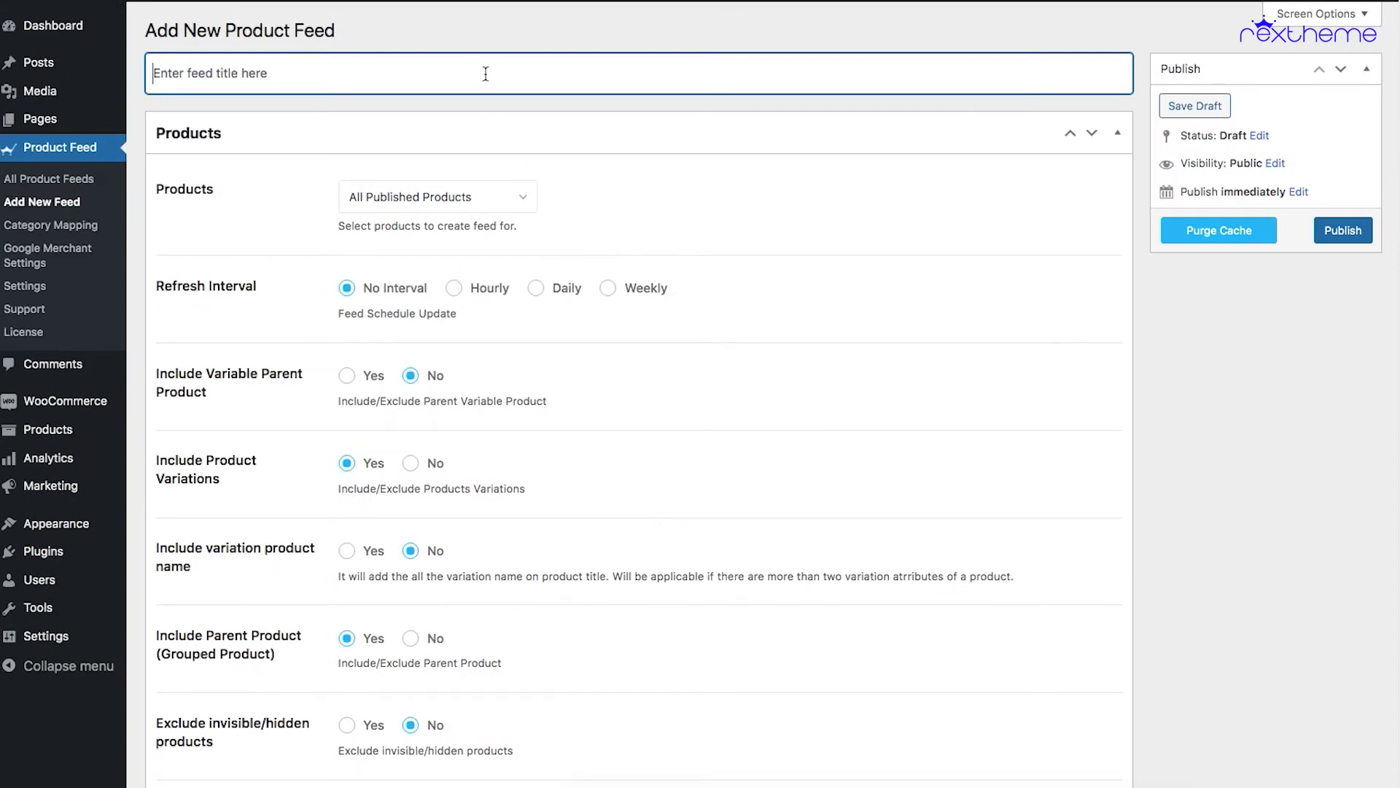
text(Custom101)
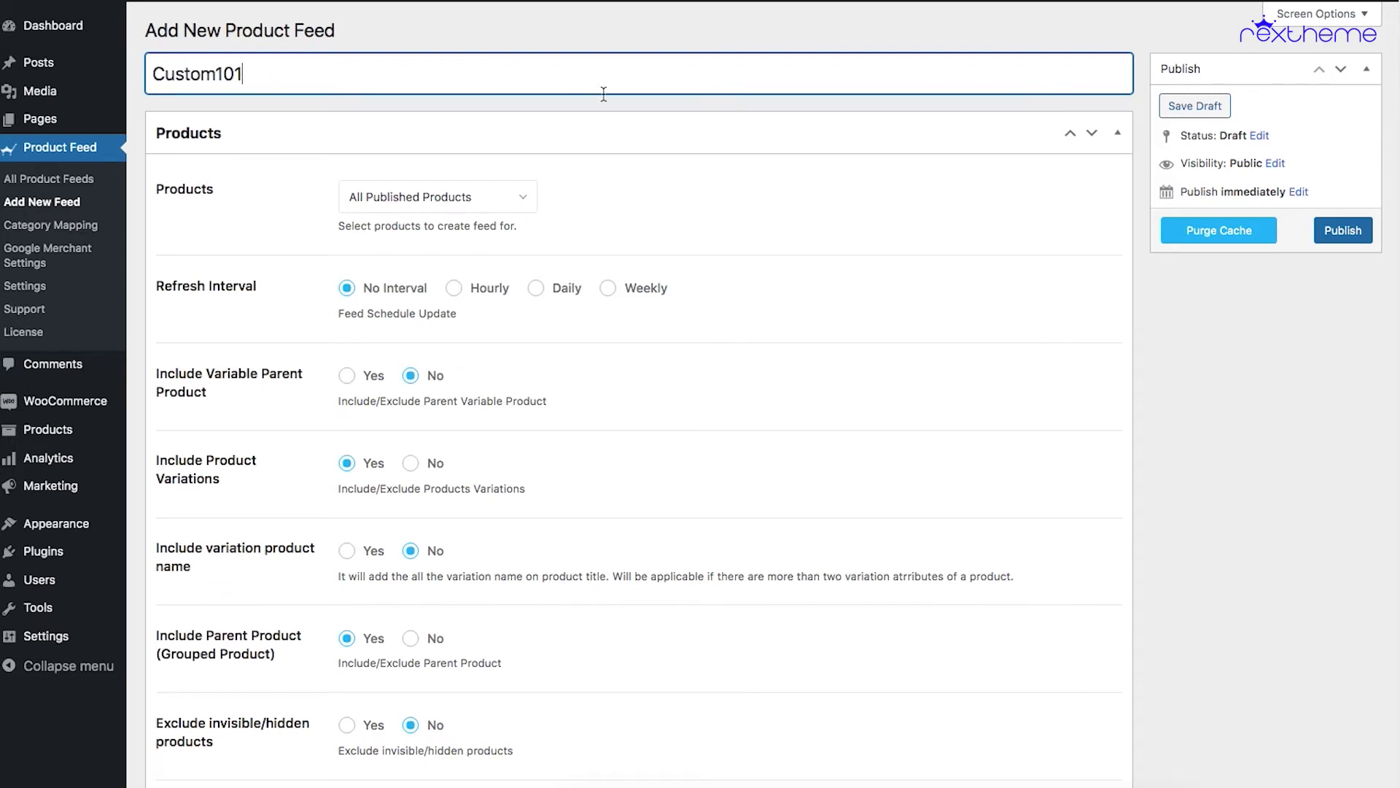
click(661, 105)
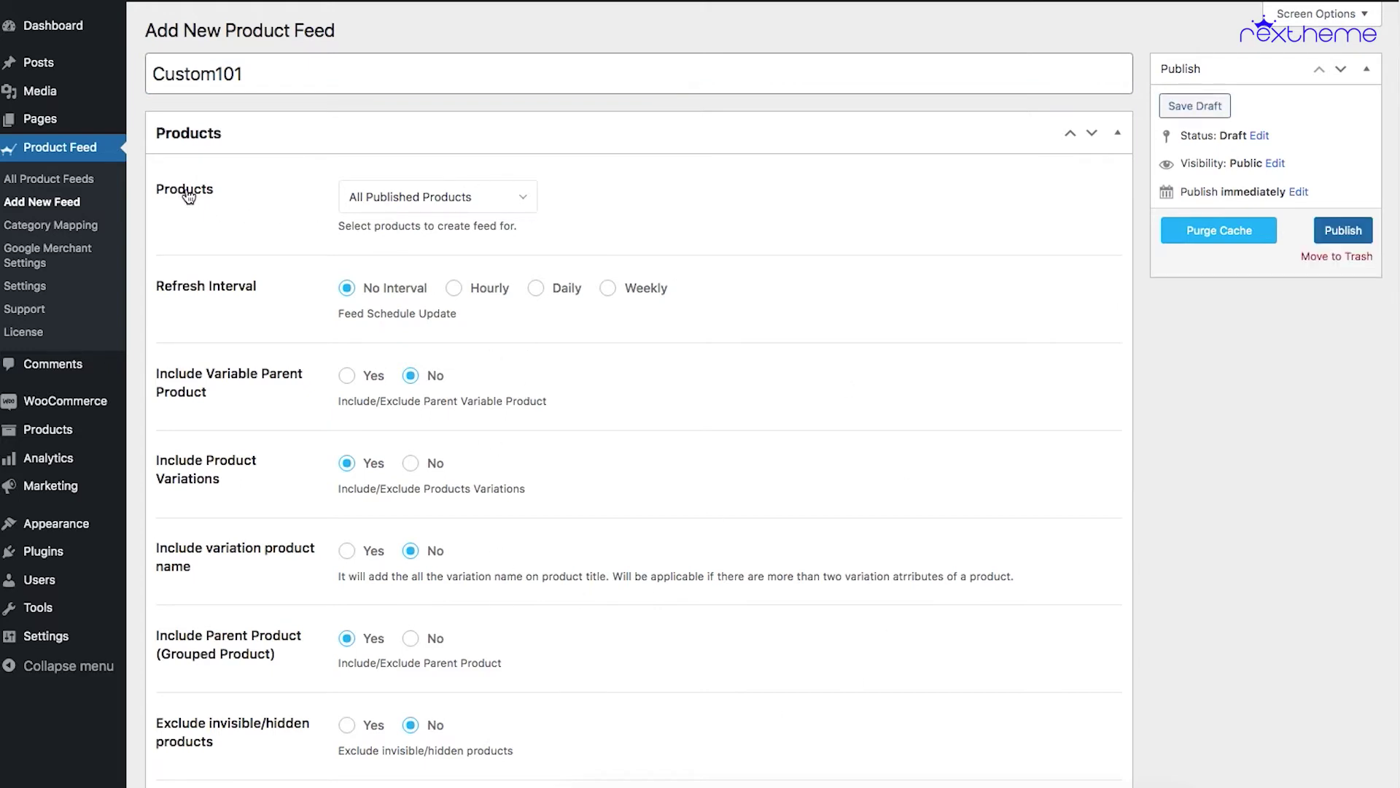
- Examine the product filter choices and the refresh, variation, parent product and analytics settings of the feed
click(456, 198)
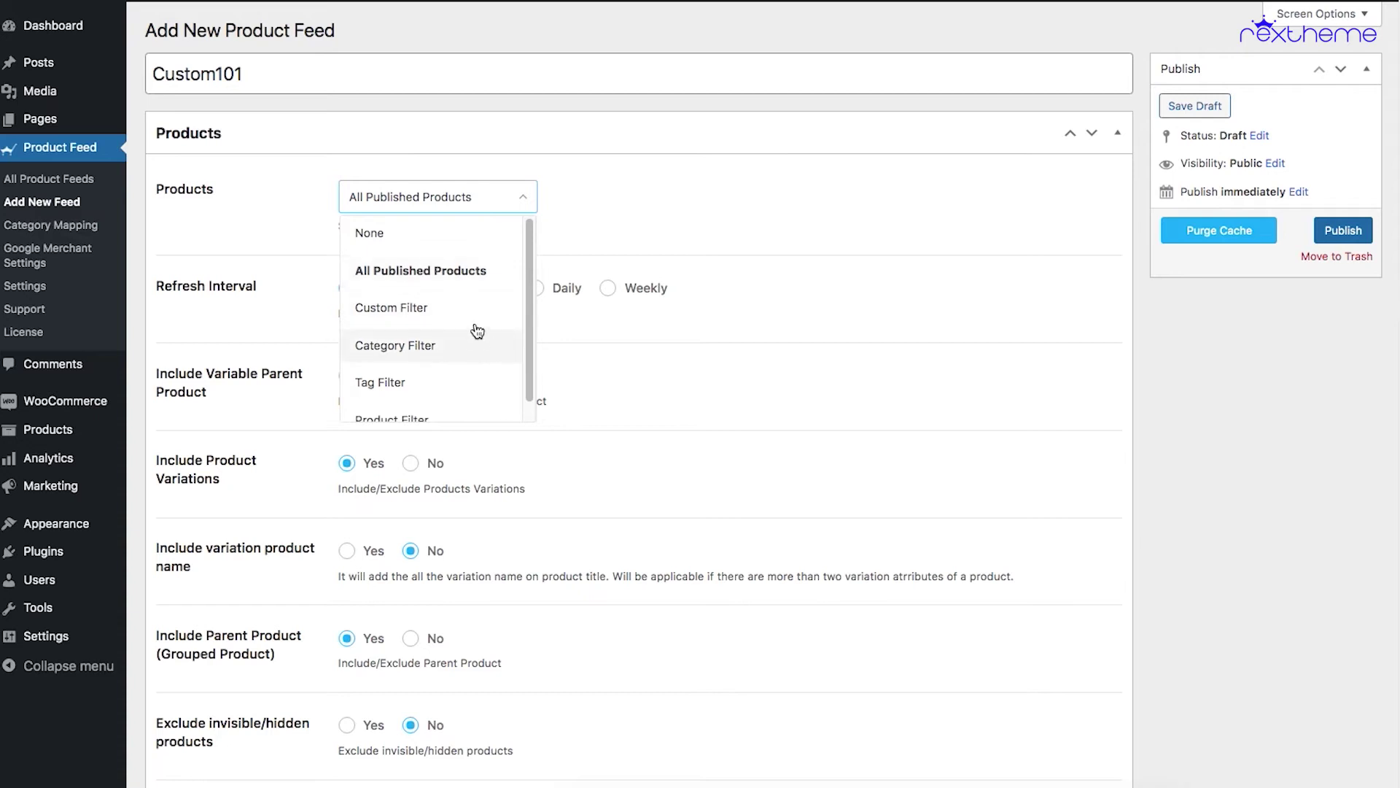
scroll(482, 335, down, 1)
scroll(470, 365, up, 1)
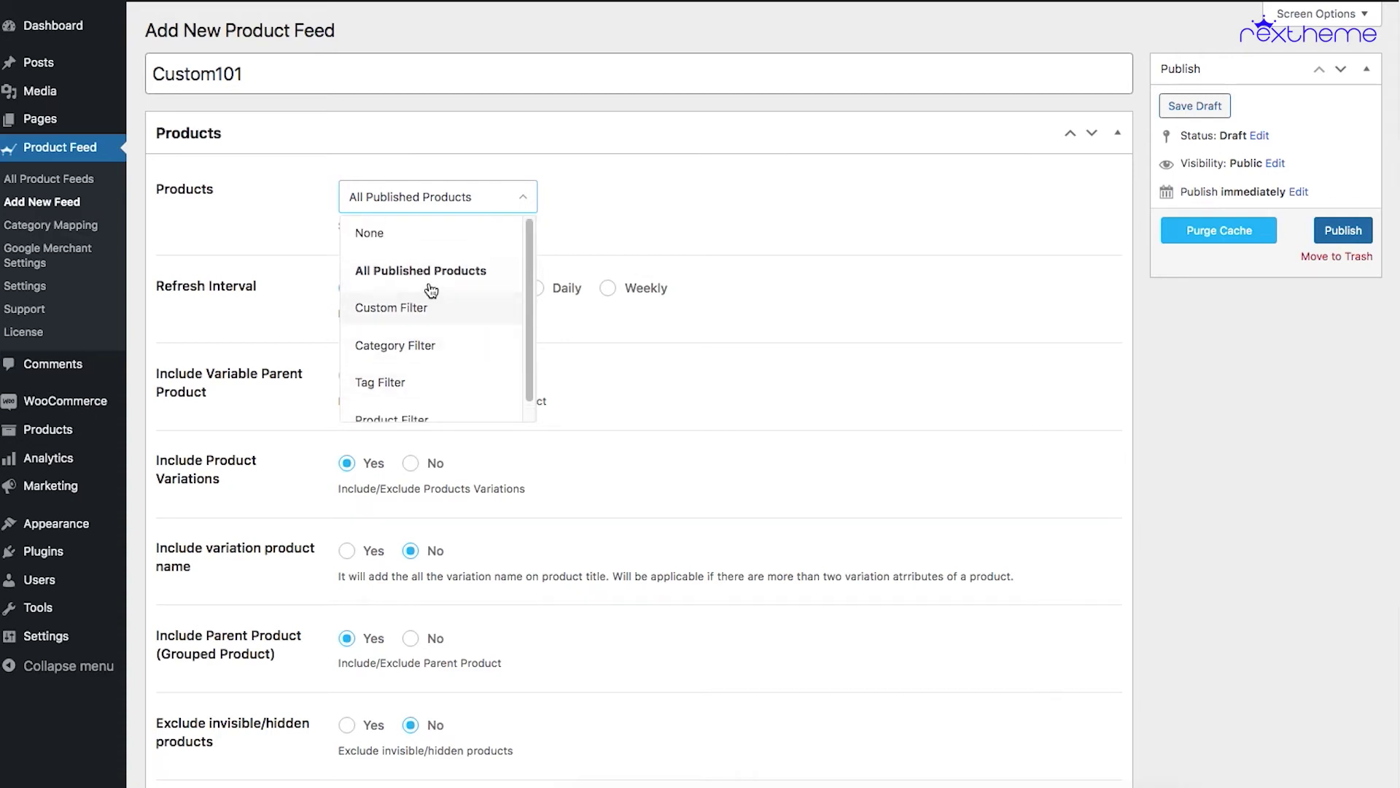
click(630, 222)
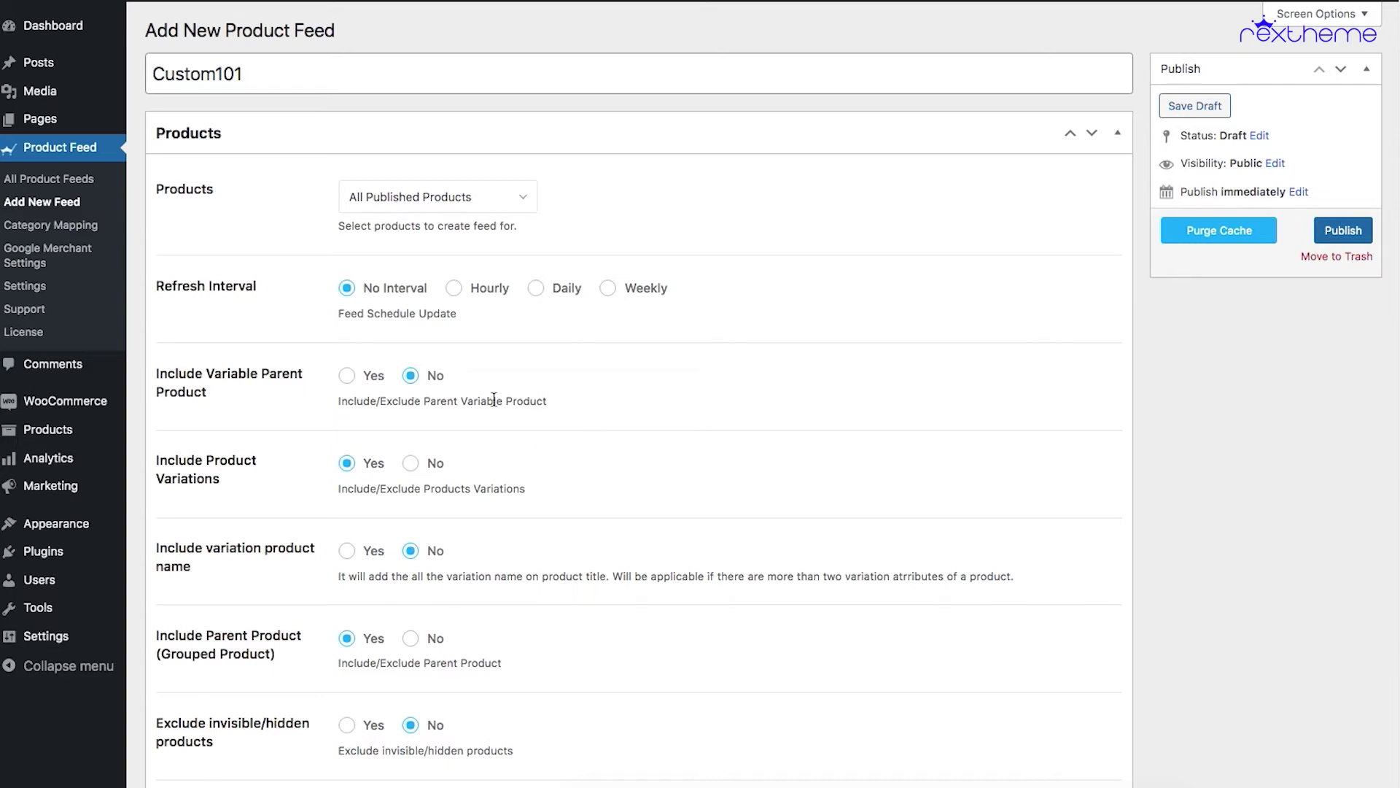
scroll(495, 400, down, 2)
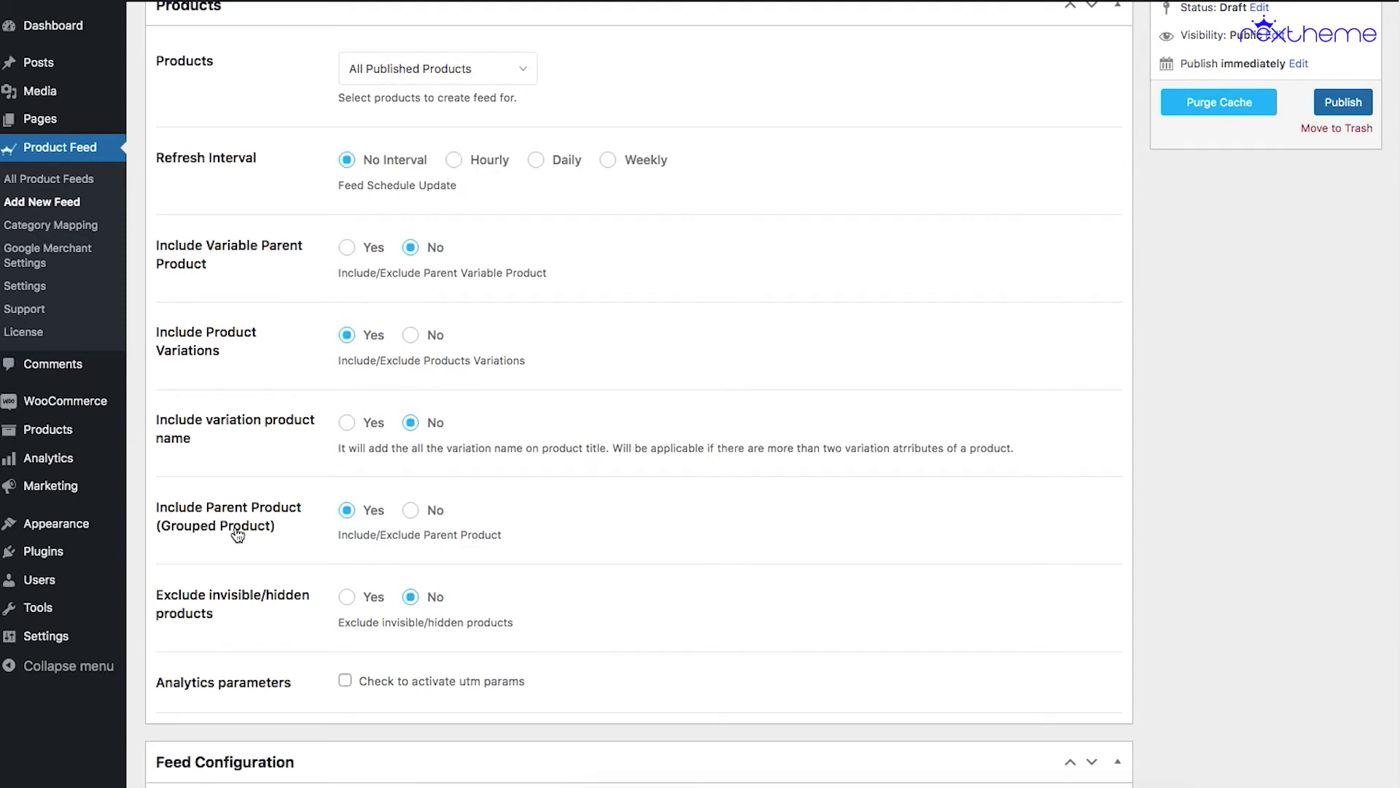
scroll(237, 535, down, 3)
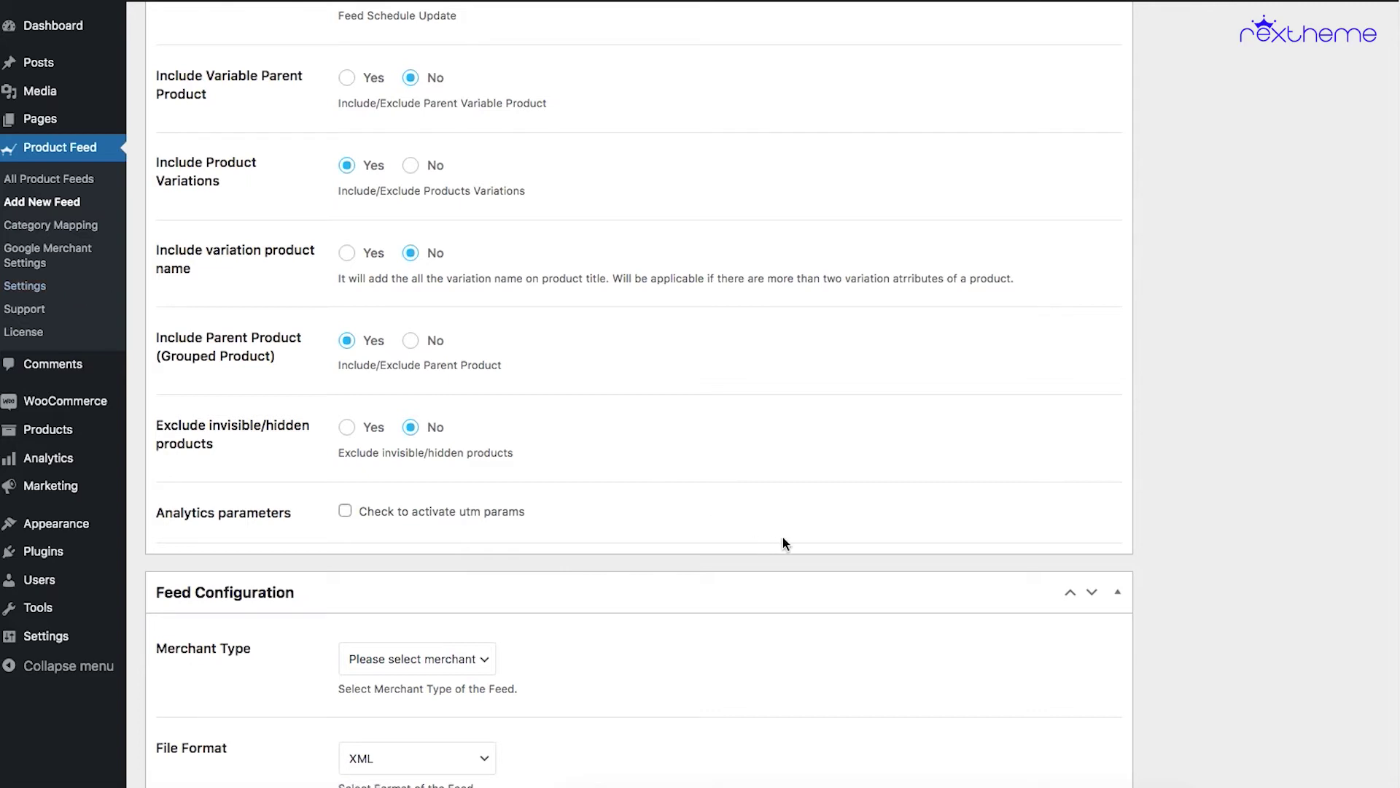
scroll(782, 543, down, 3)
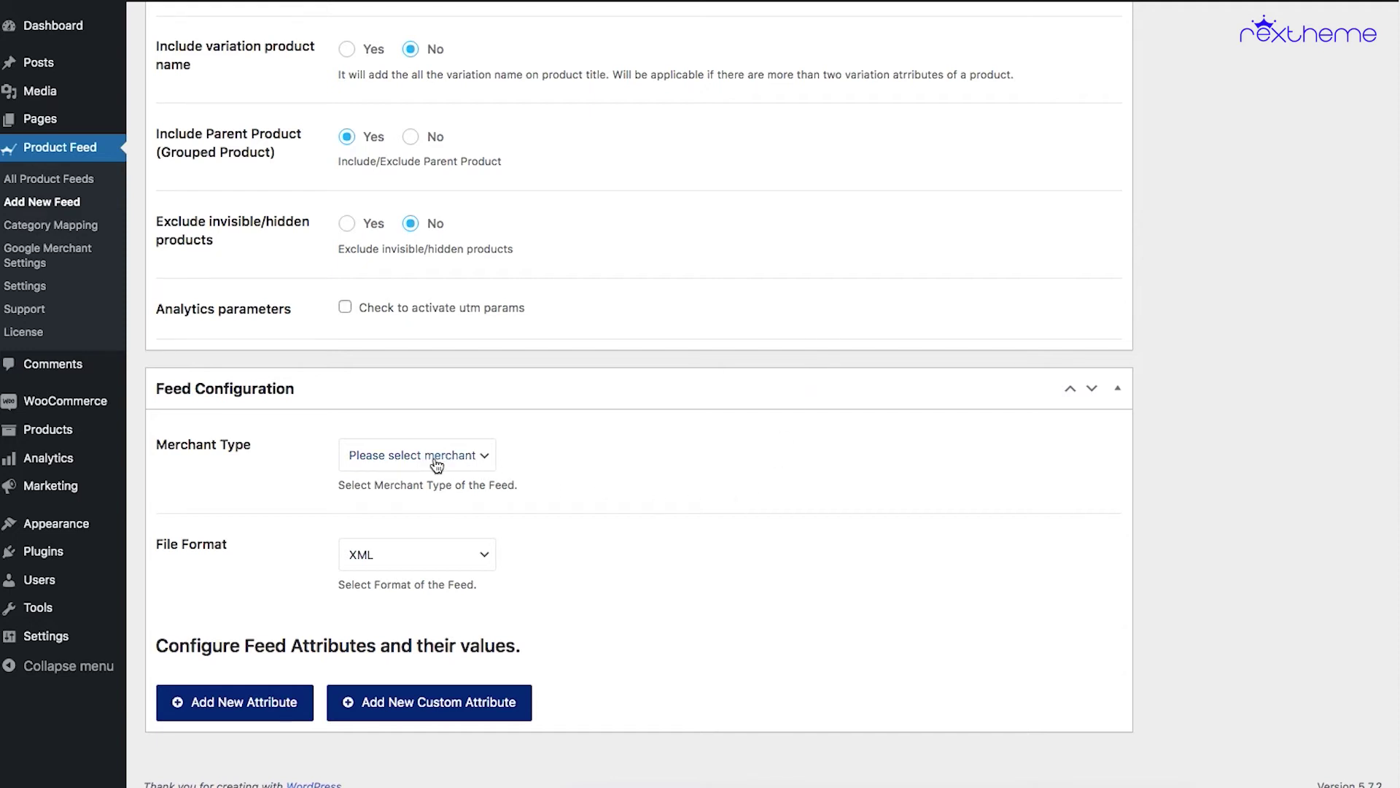
- Set the feed's merchant type to Custom, check the available file formats and keep XML
click(381, 461)
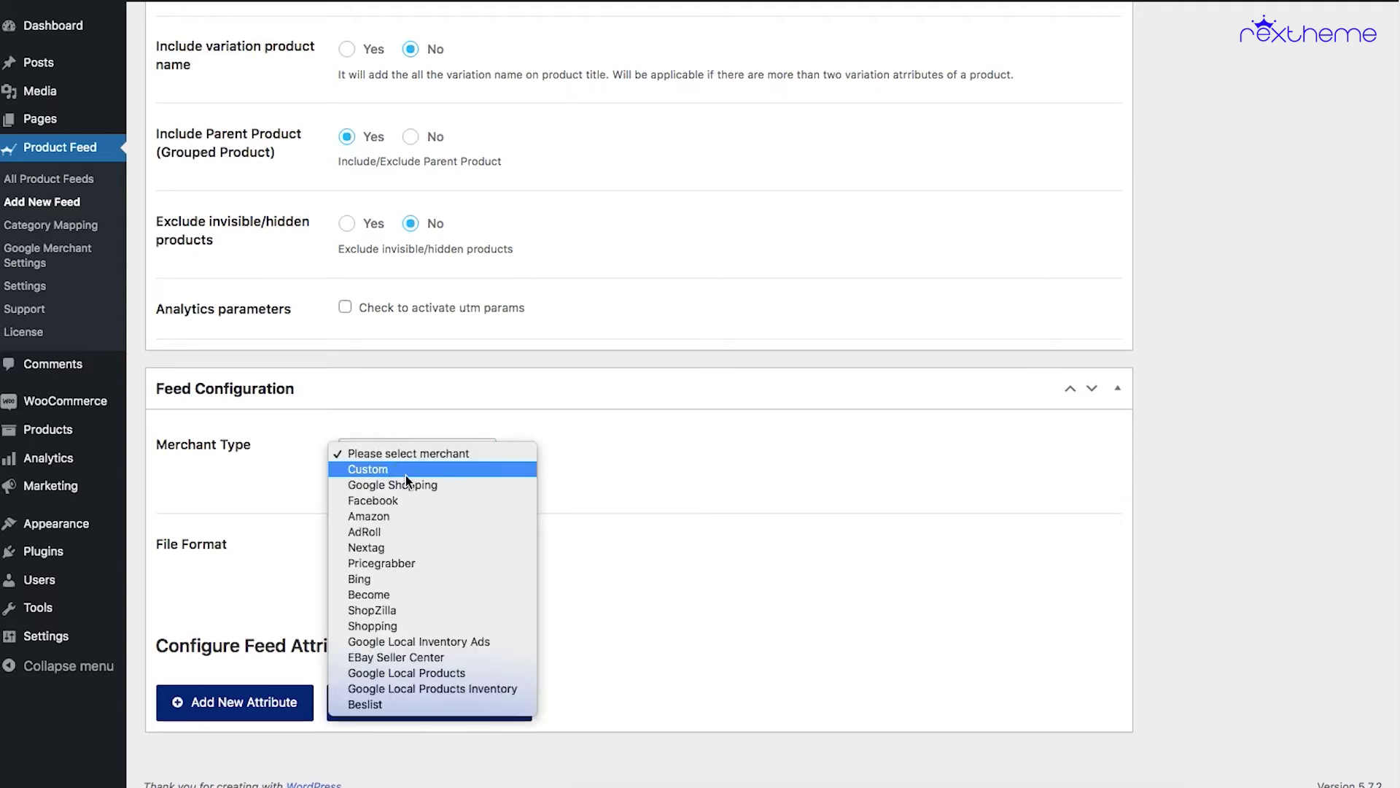
click(377, 471)
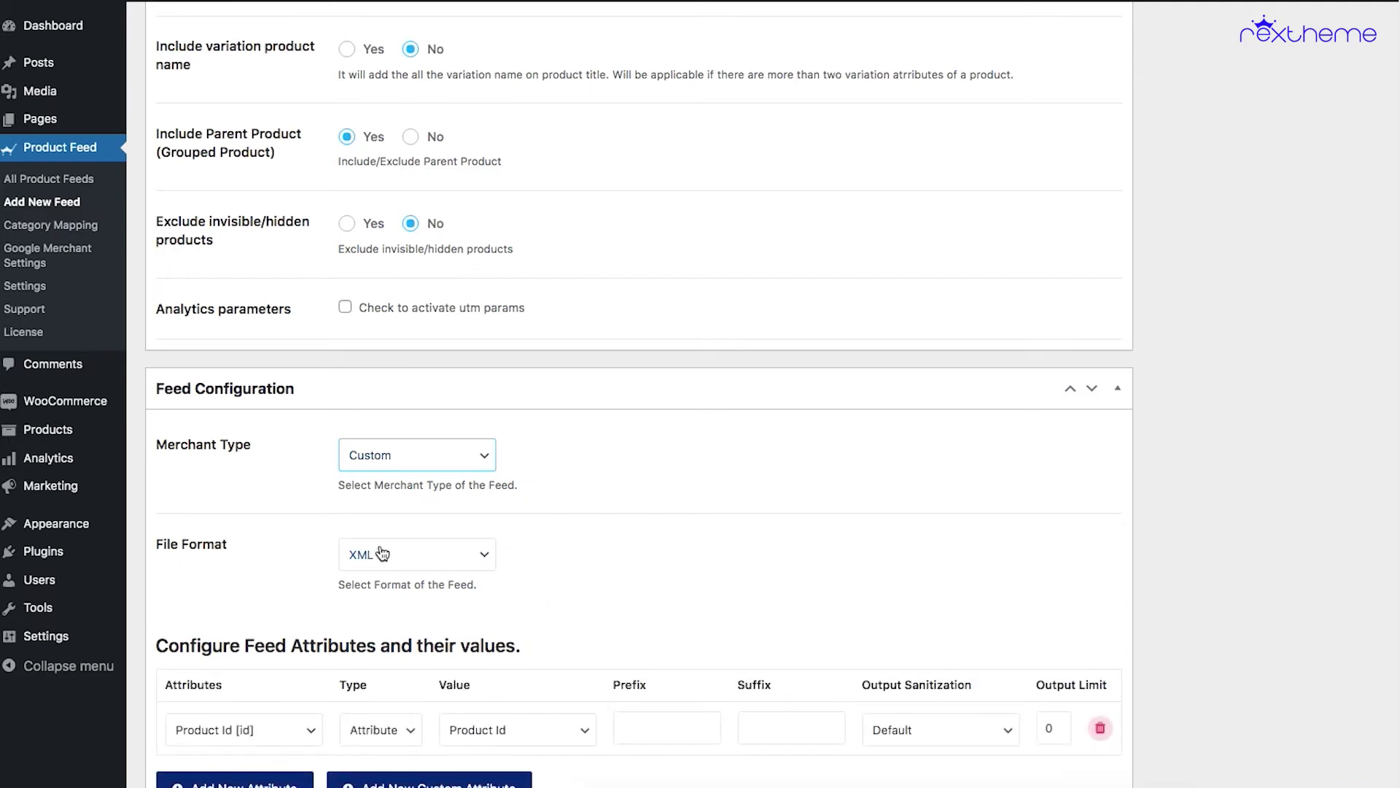
scroll(383, 555, down, 2)
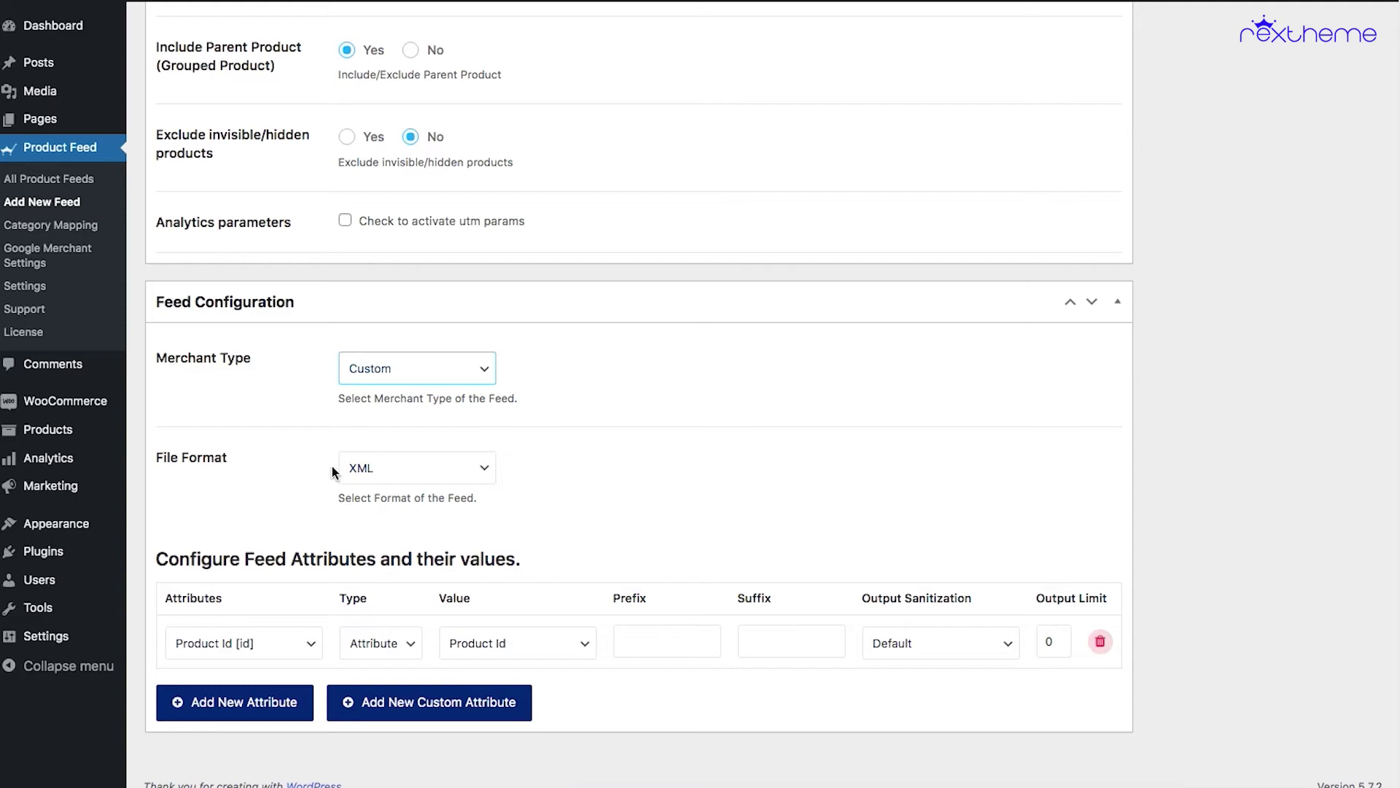
click(380, 474)
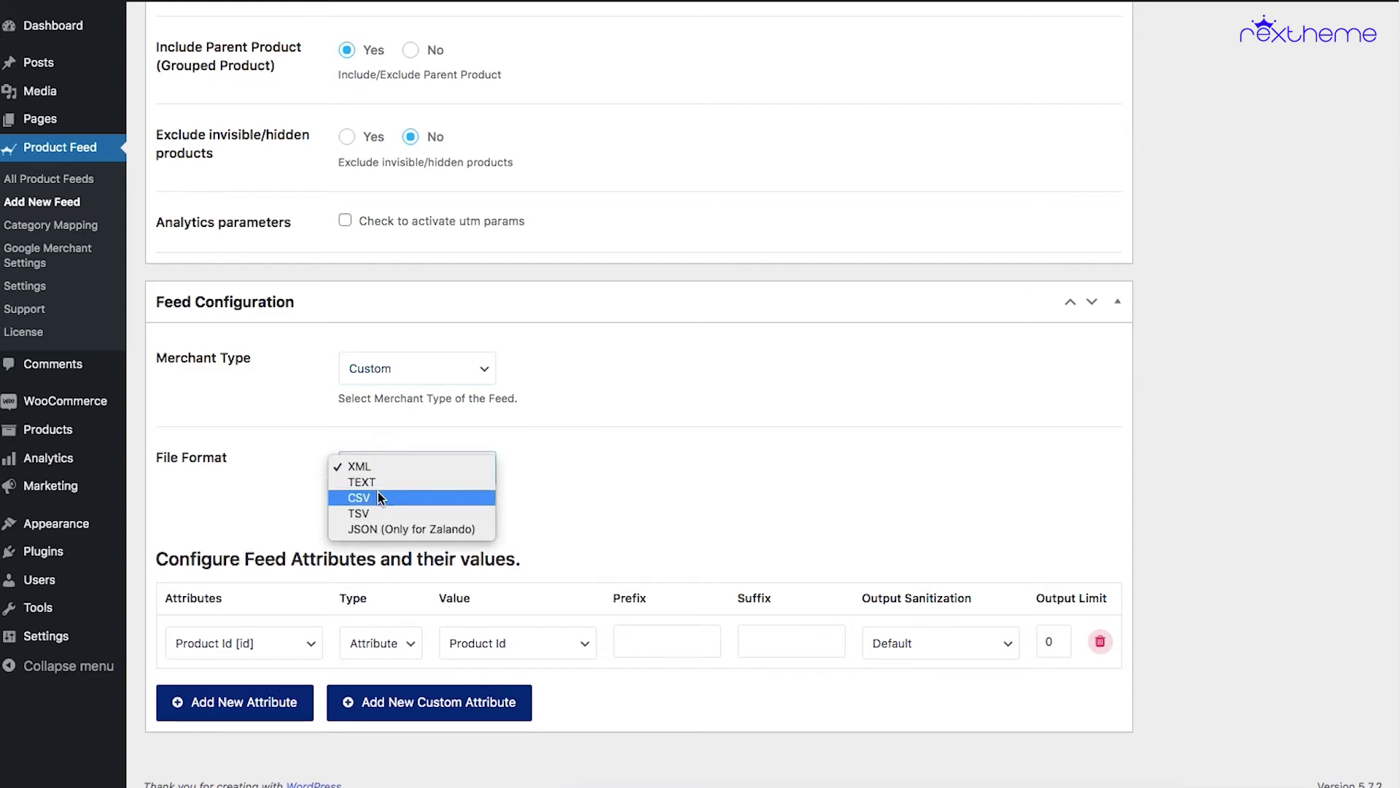
click(540, 468)
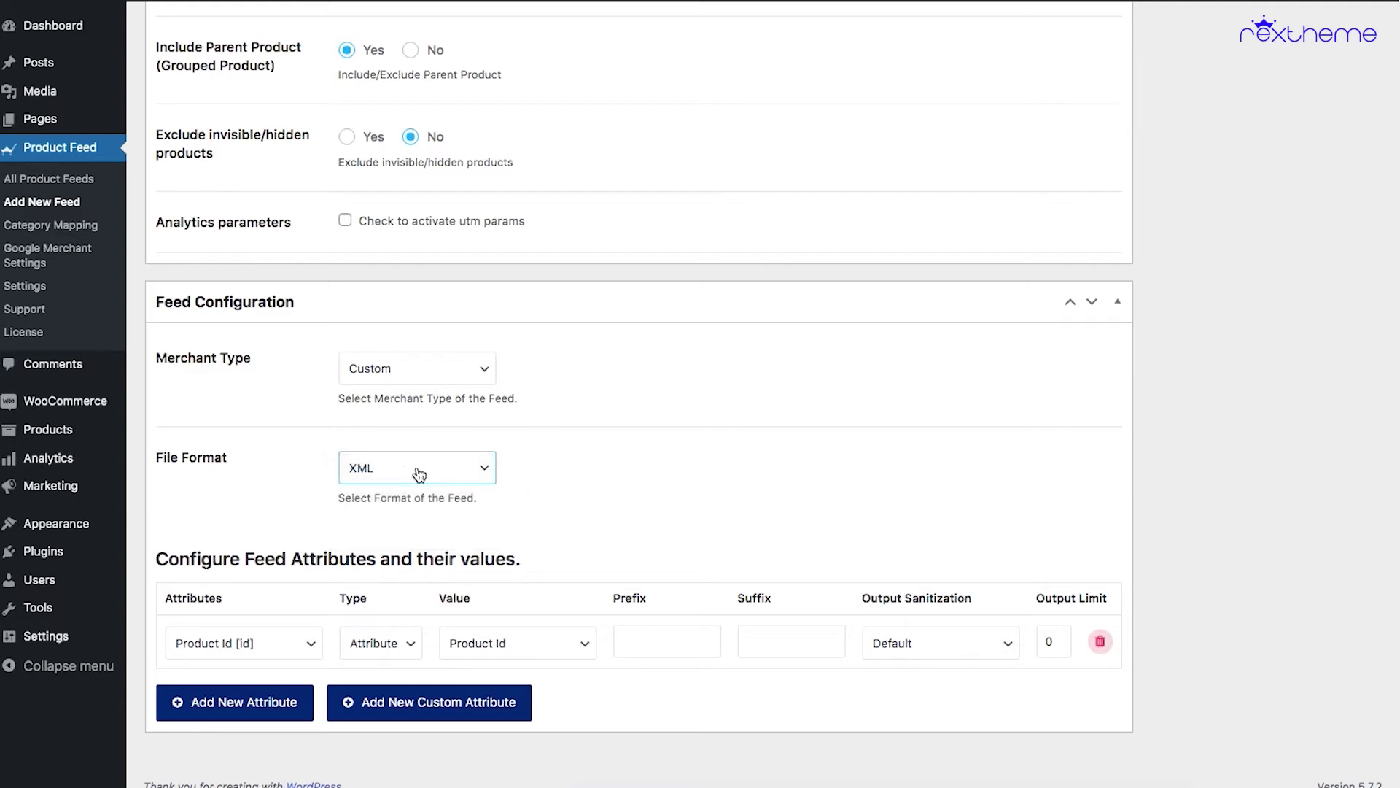
click(590, 480)
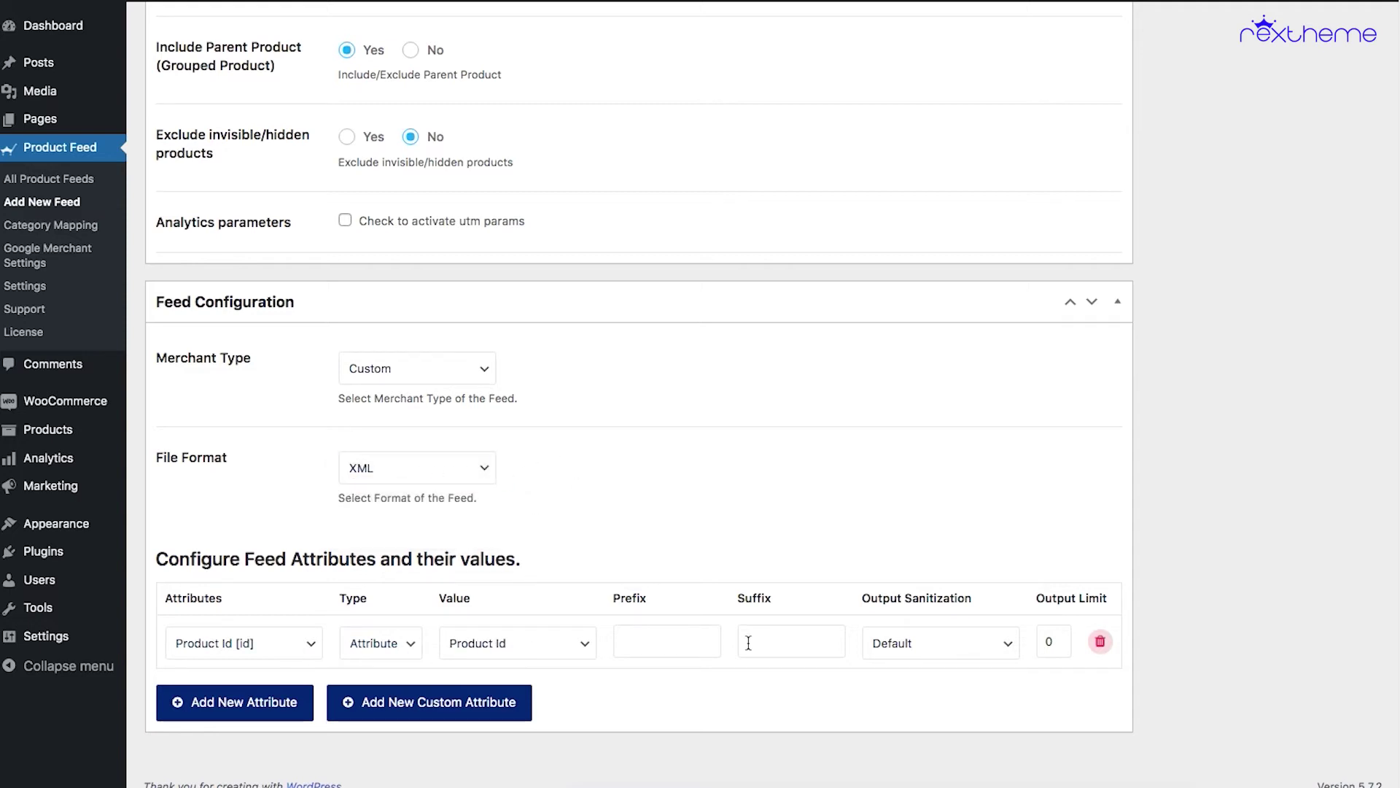
- Examine the full range of attribute choices for the first feed attribute row, keeping Product Id [id] selected
click(251, 644)
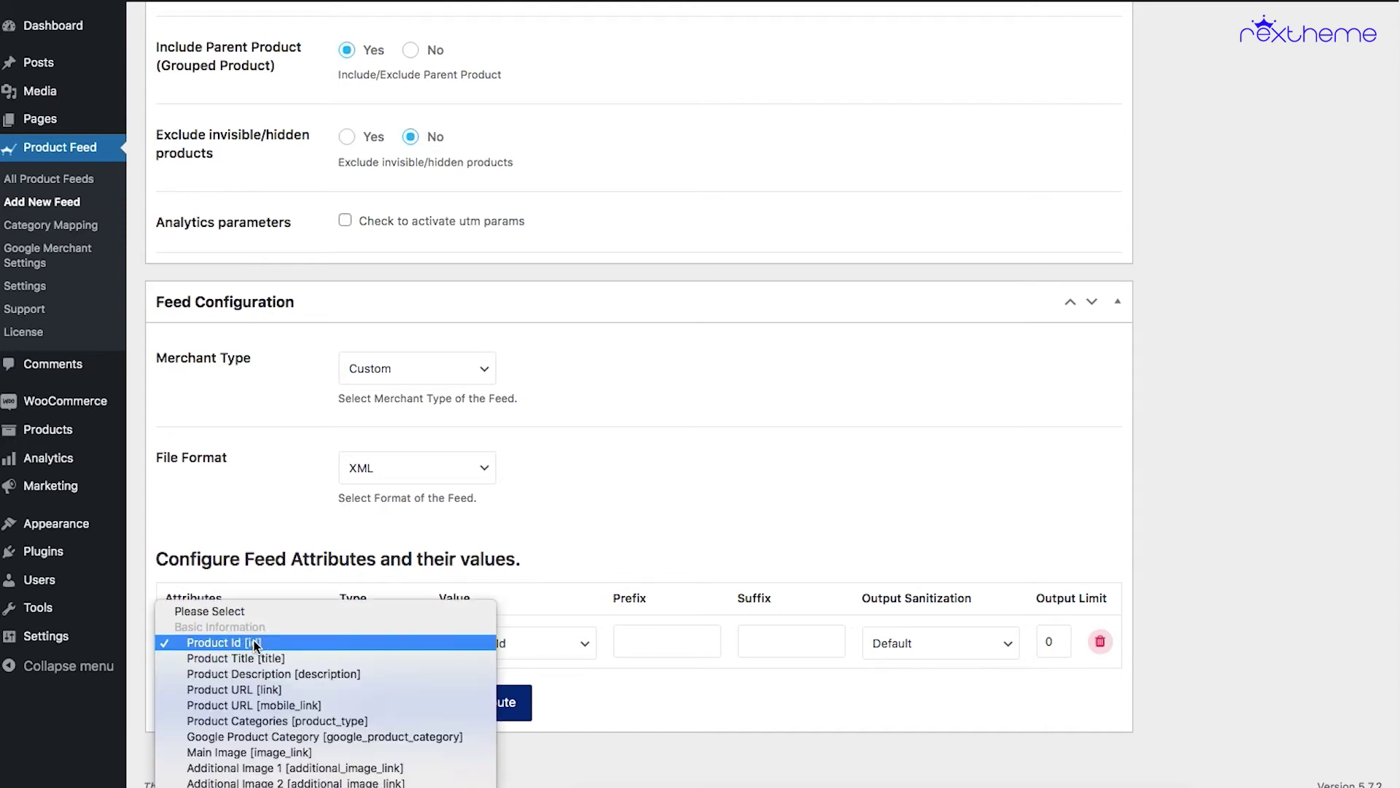
scroll(267, 650, down, 15)
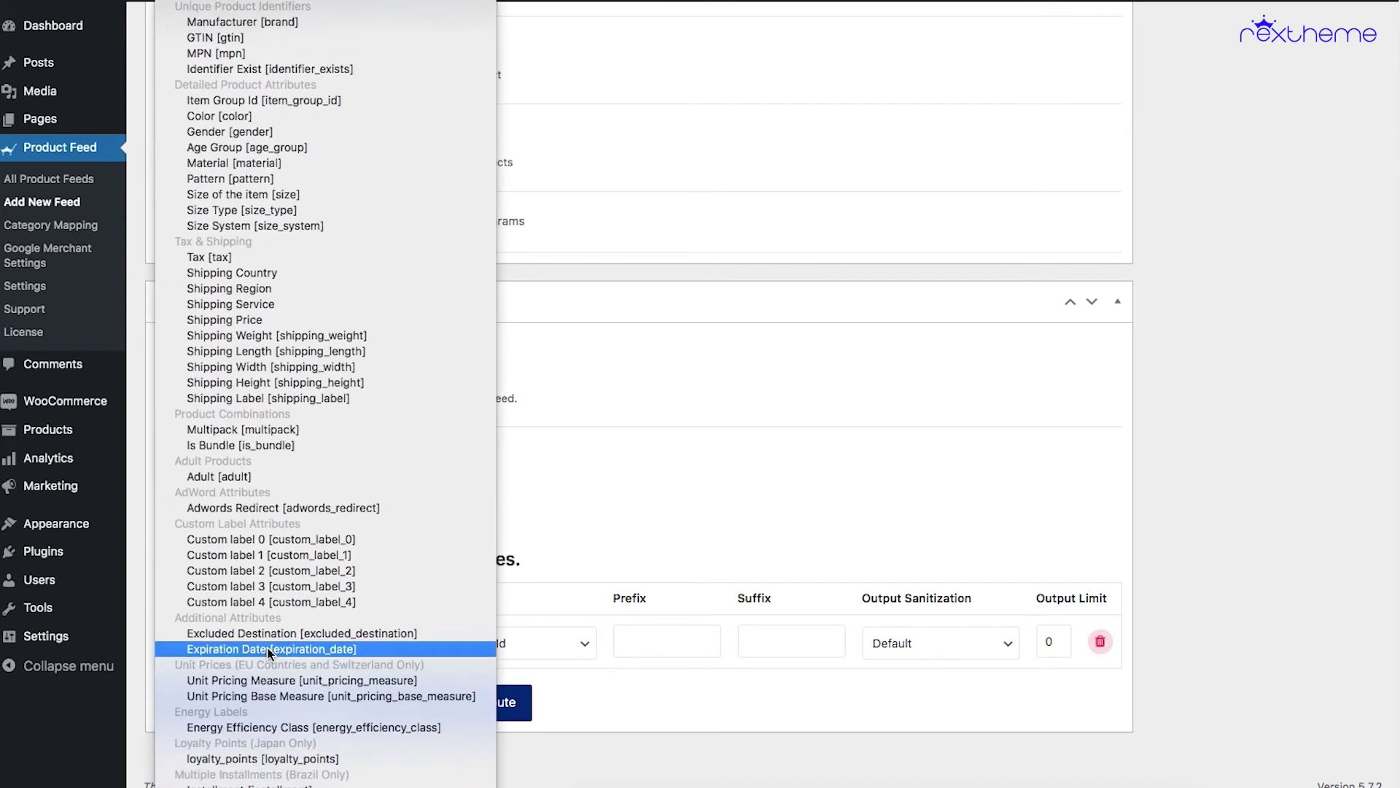
scroll(277, 704, up, 5)
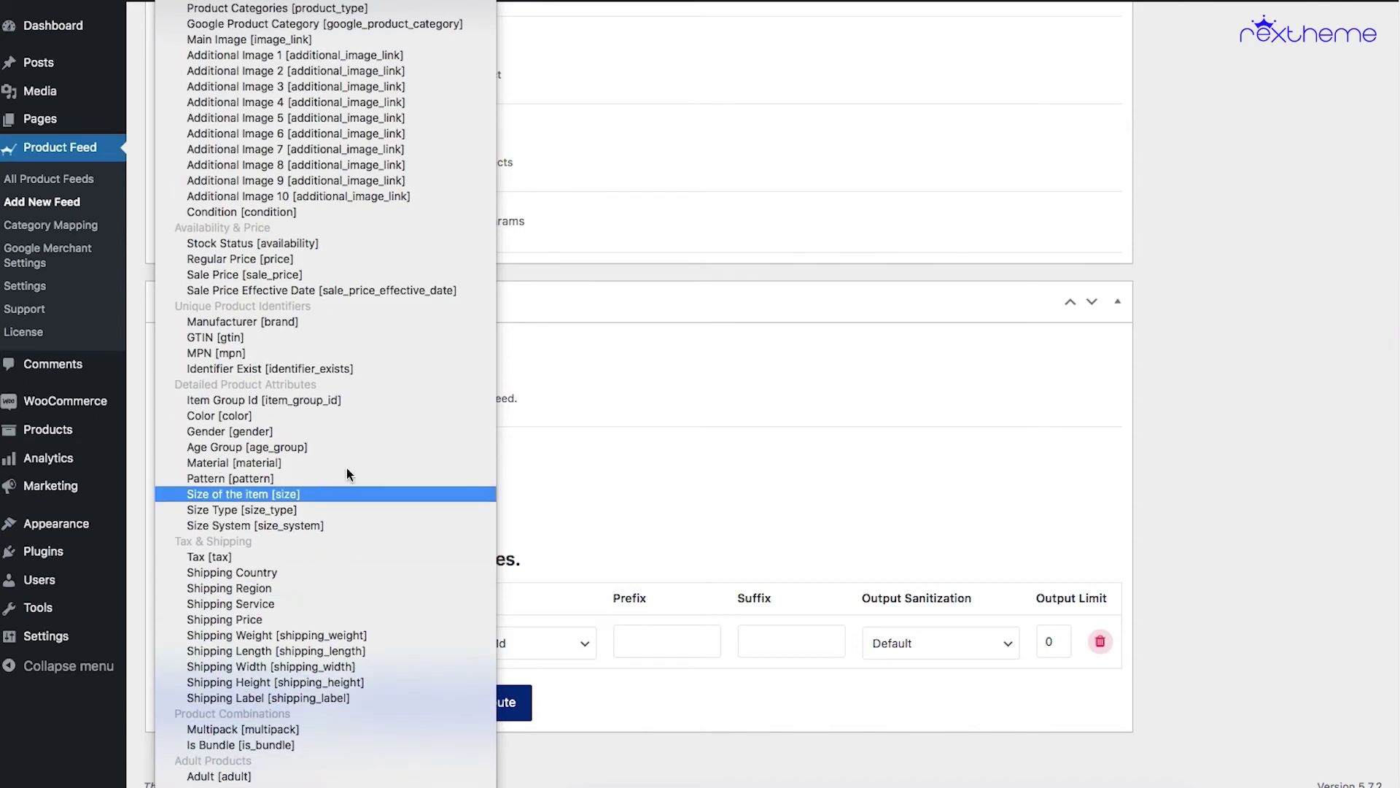
click(549, 501)
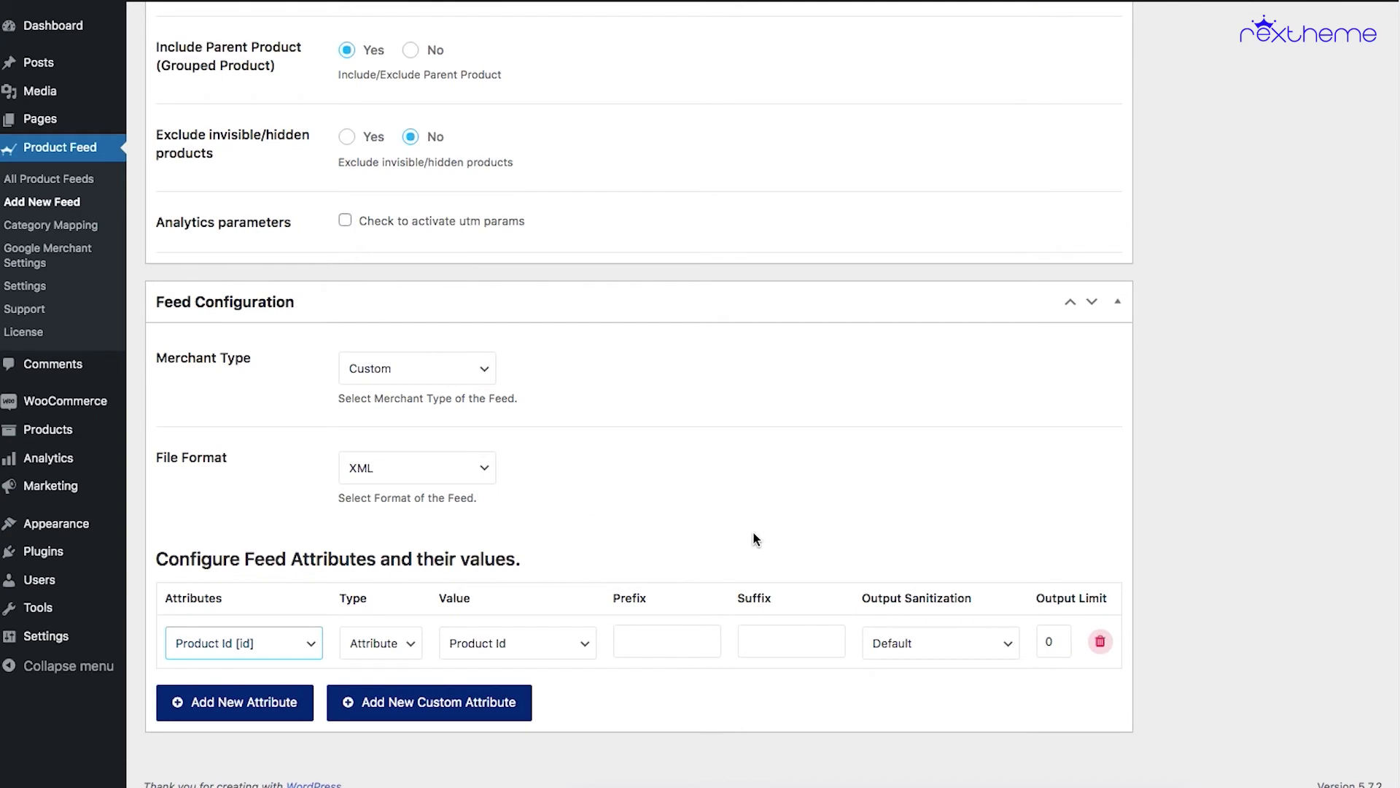
click(275, 642)
scroll(286, 641, down, 10)
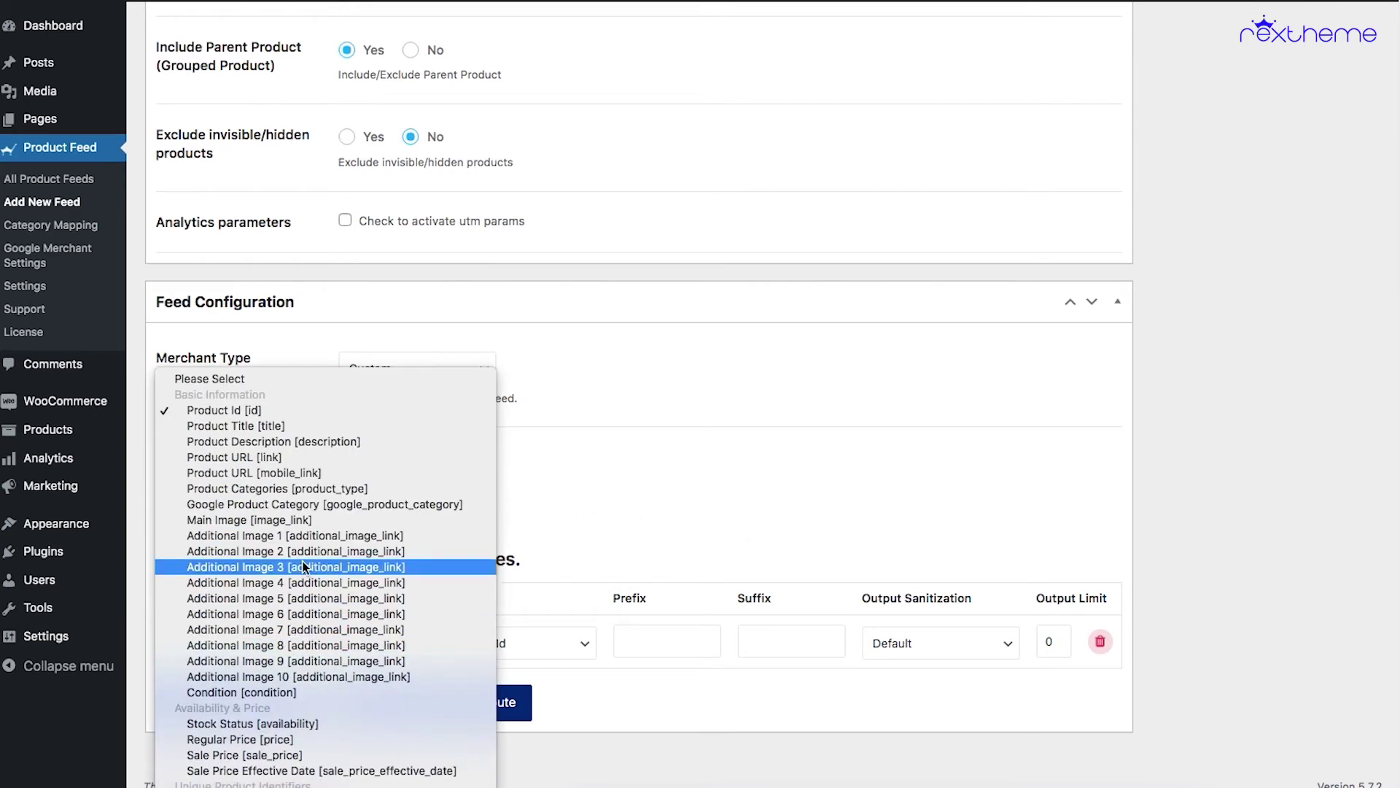
click(563, 543)
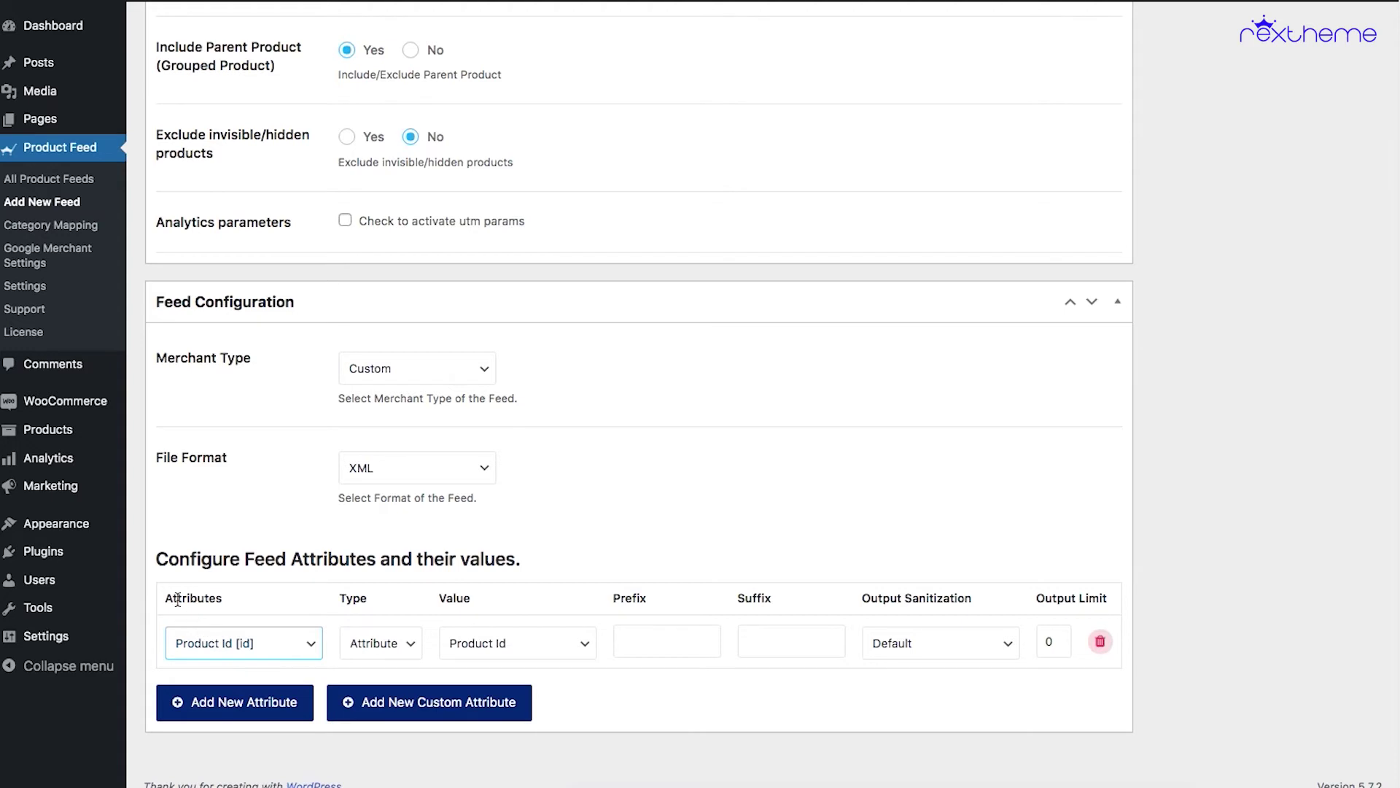
click(223, 645)
scroll(243, 645, down, 3)
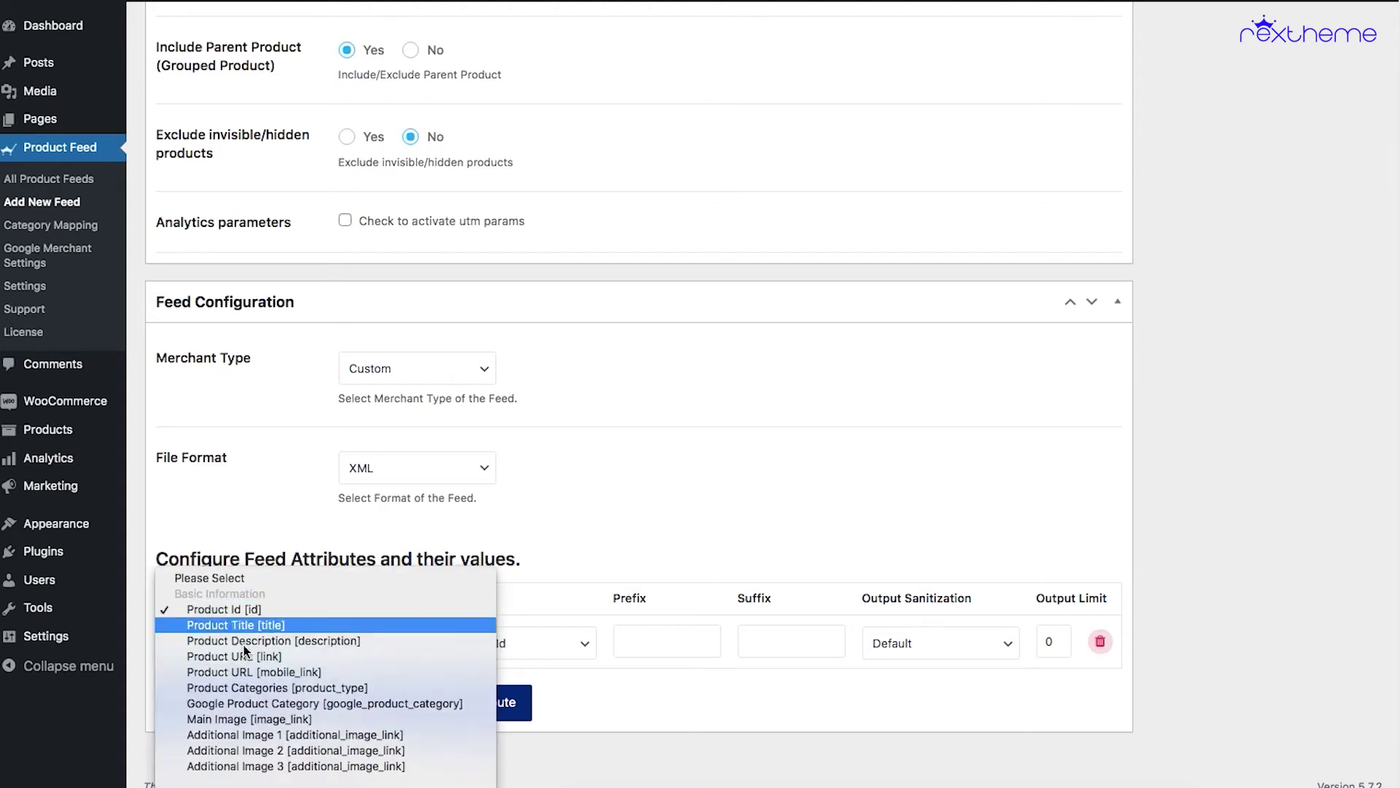
scroll(243, 645, down, 5)
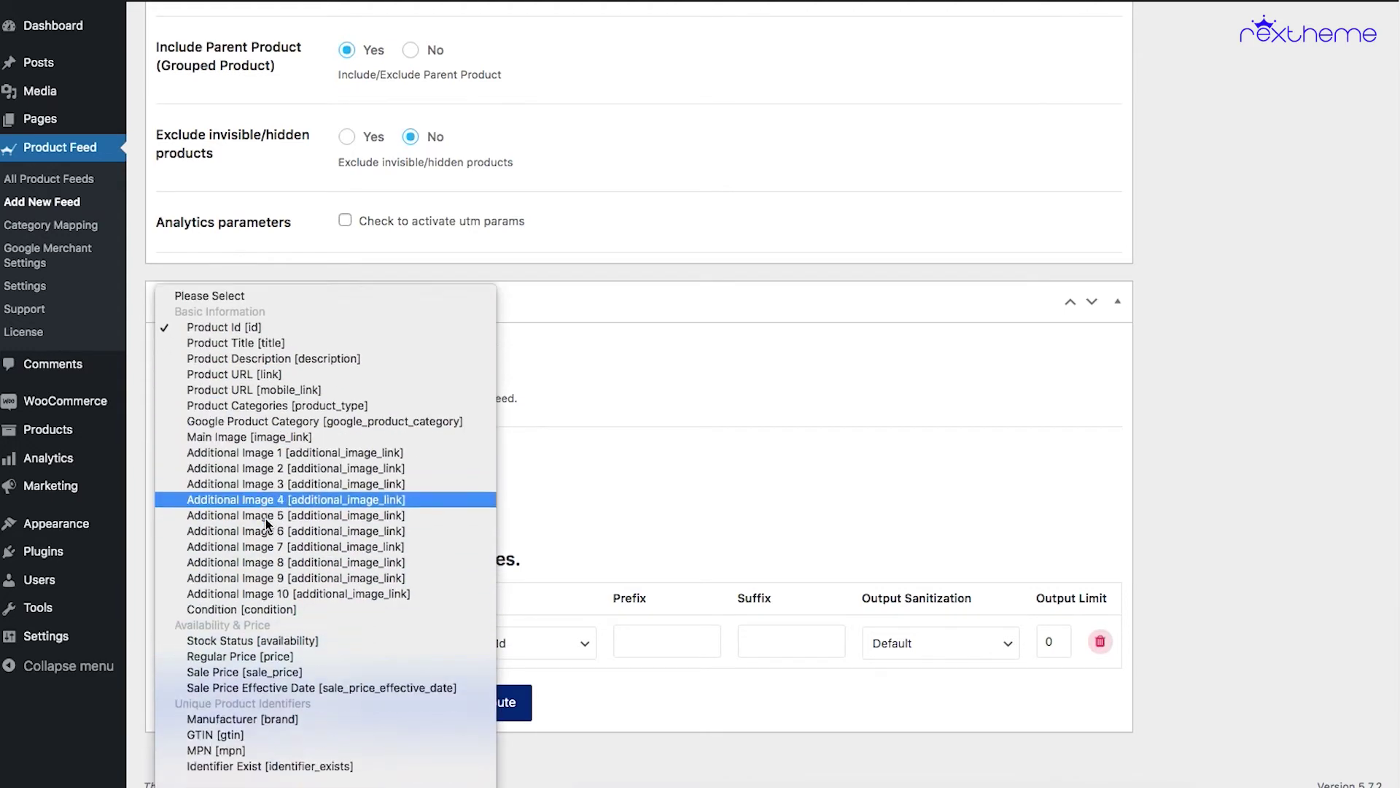
scroll(284, 532, down, 2)
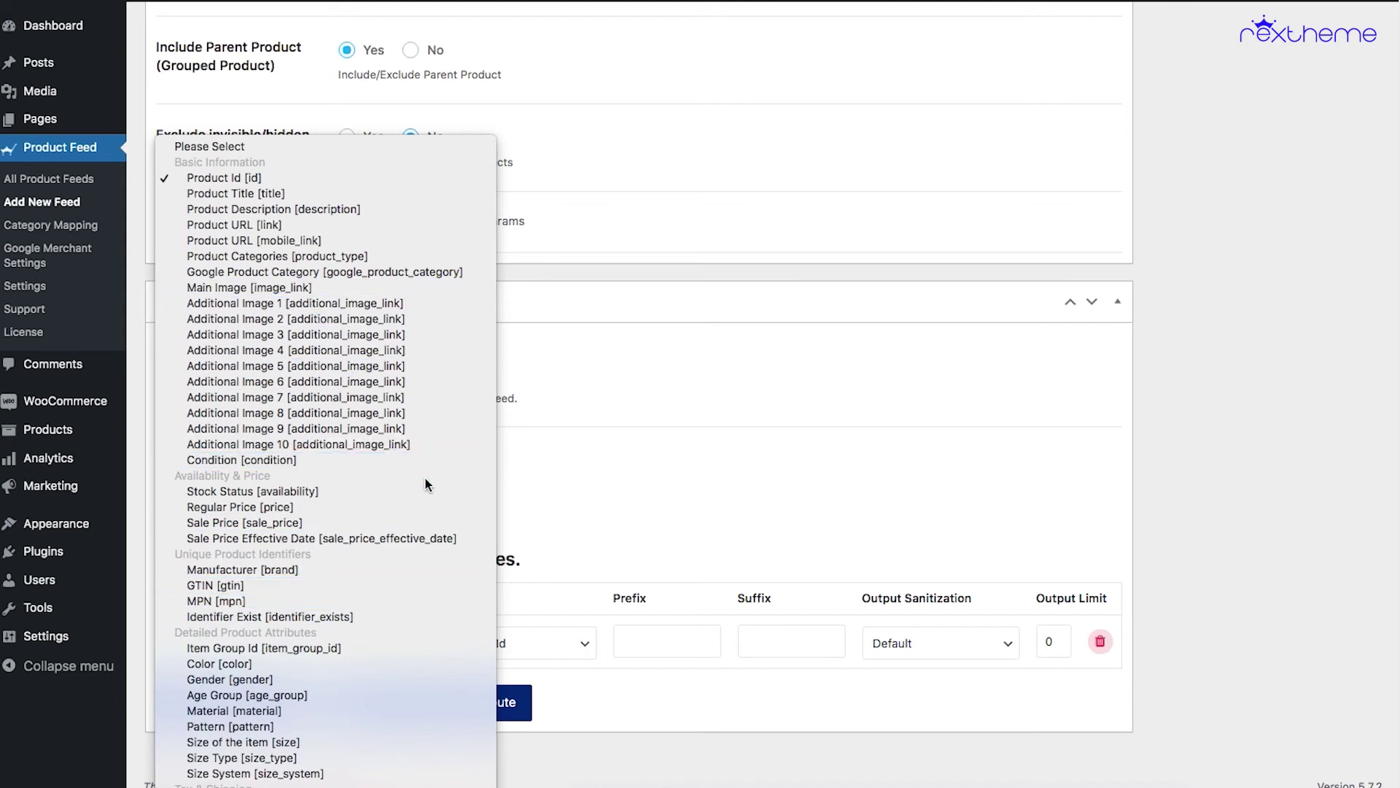
scroll(374, 485, down, 2)
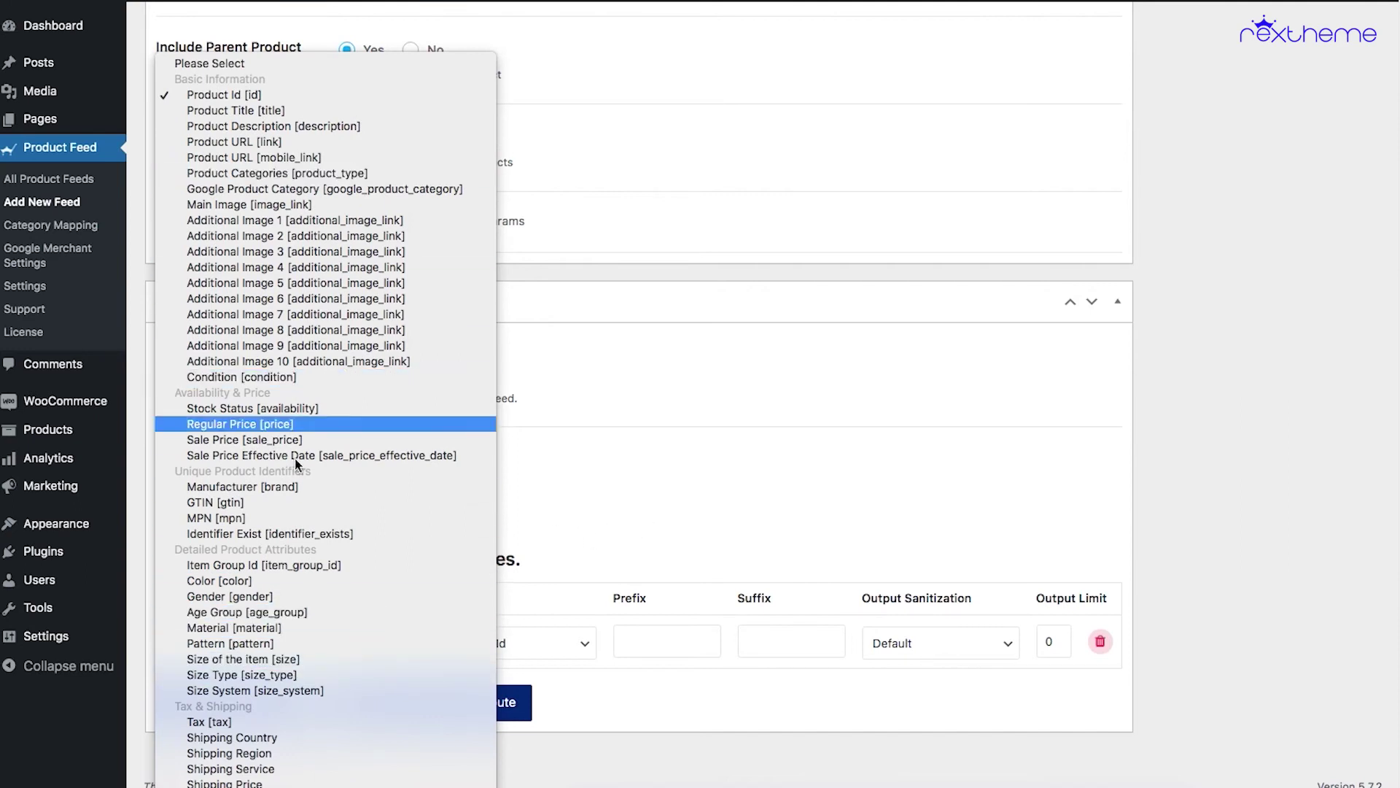
scroll(283, 535, down, 3)
click(637, 521)
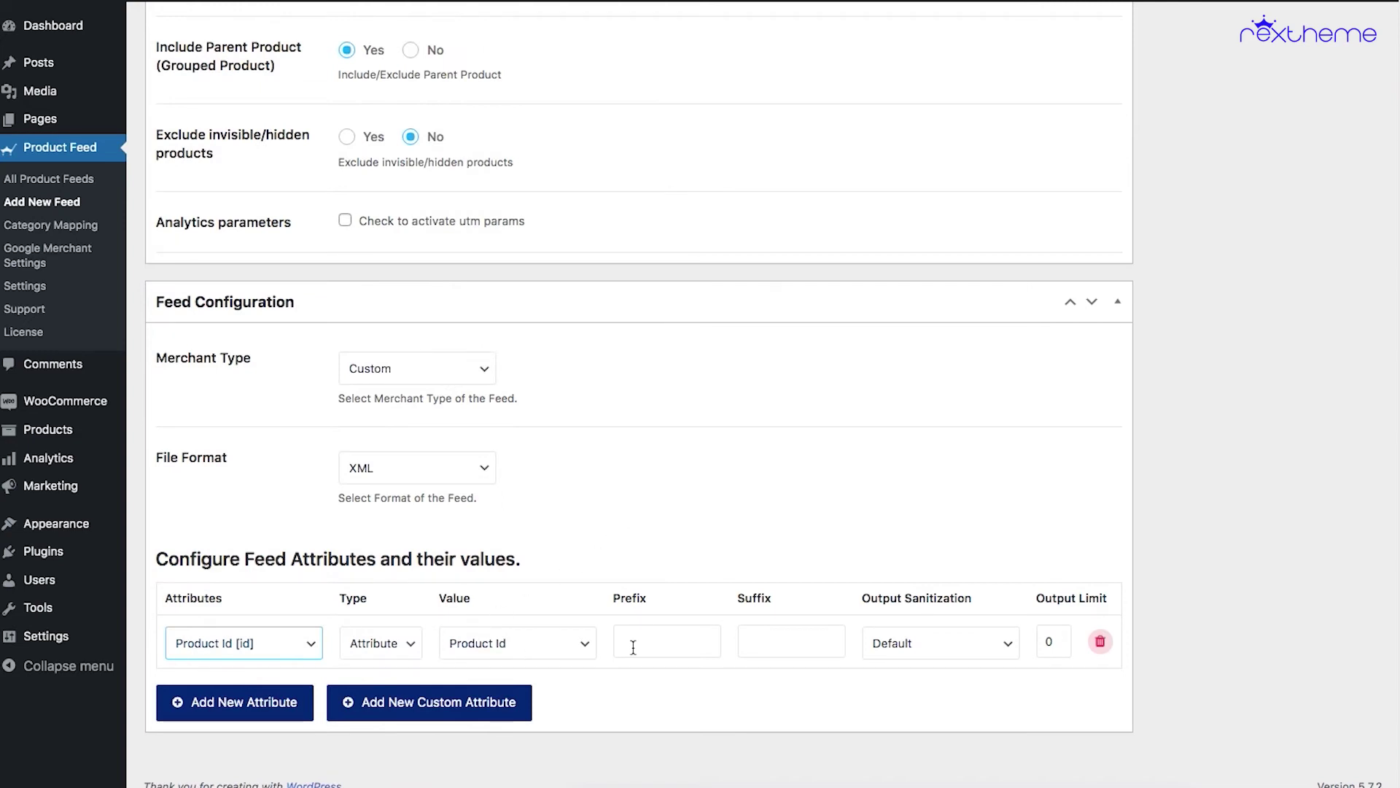
click(259, 651)
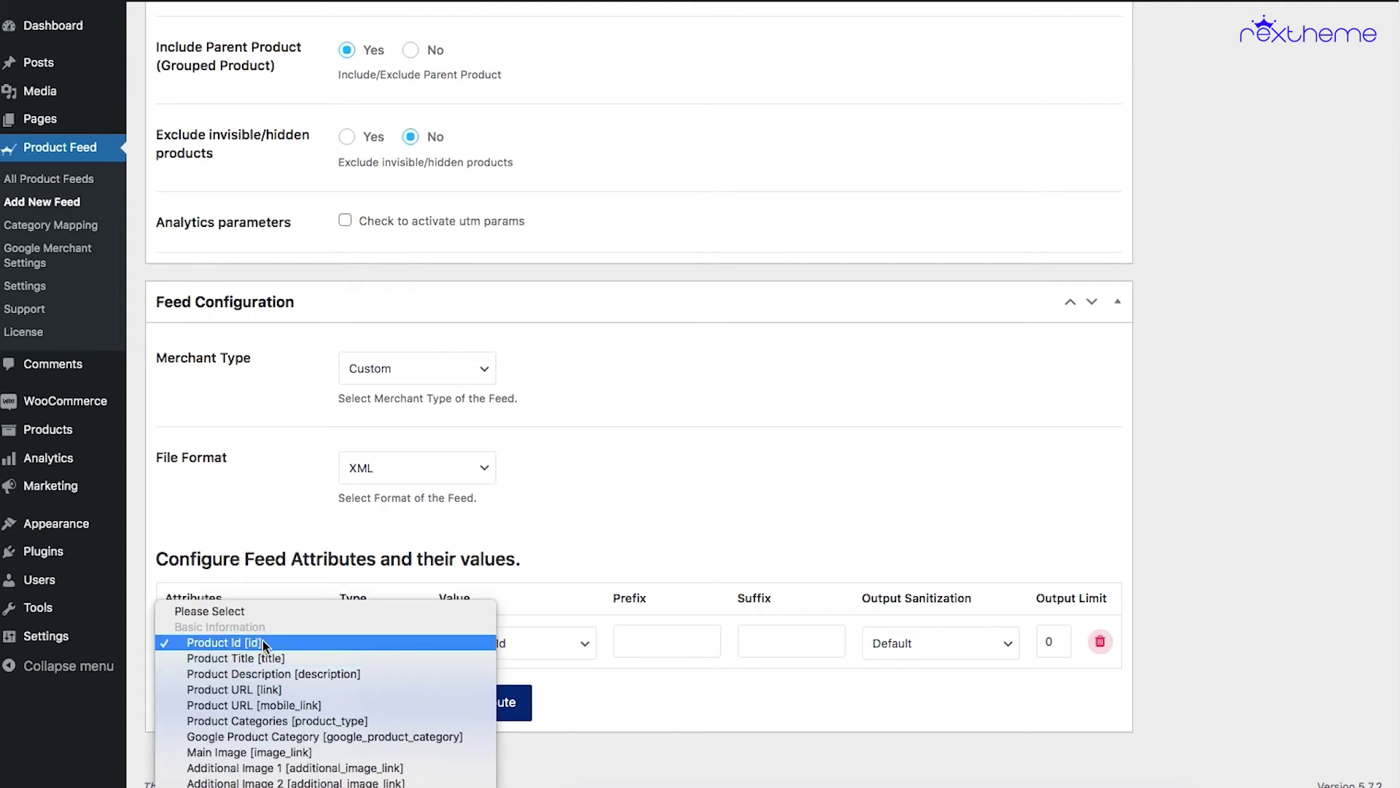
click(268, 644)
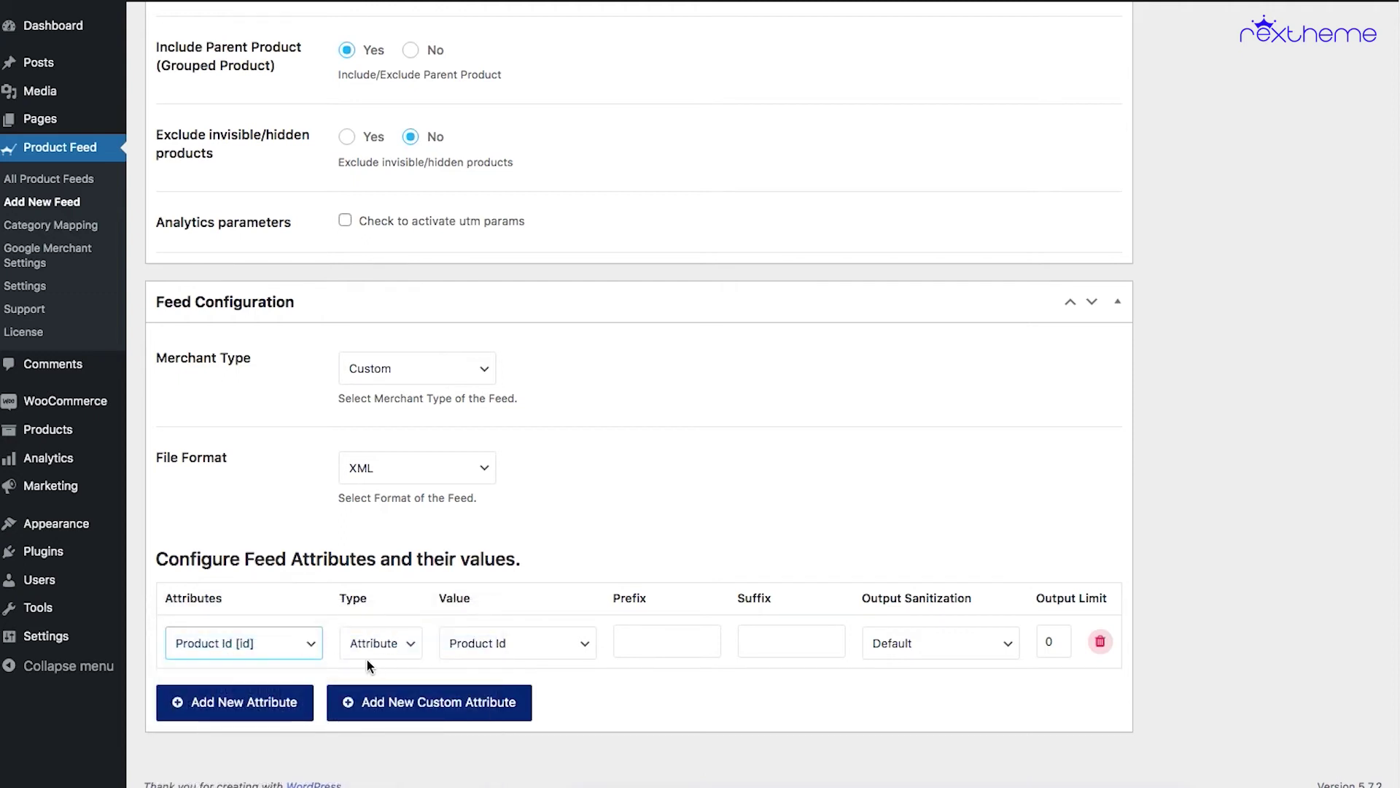
- Try the Static type on the Product Id [id] row and return its type to Attribute
click(380, 646)
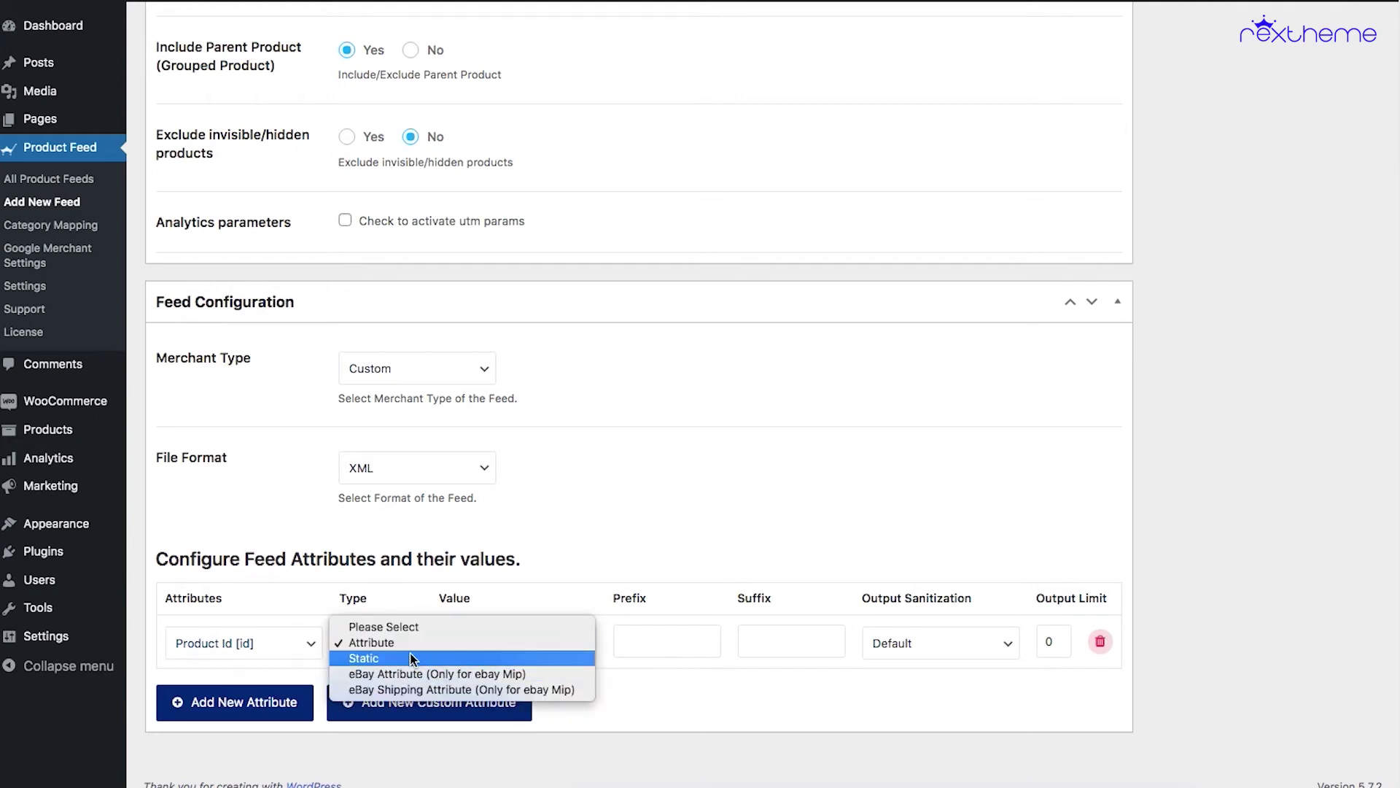
click(410, 654)
click(469, 642)
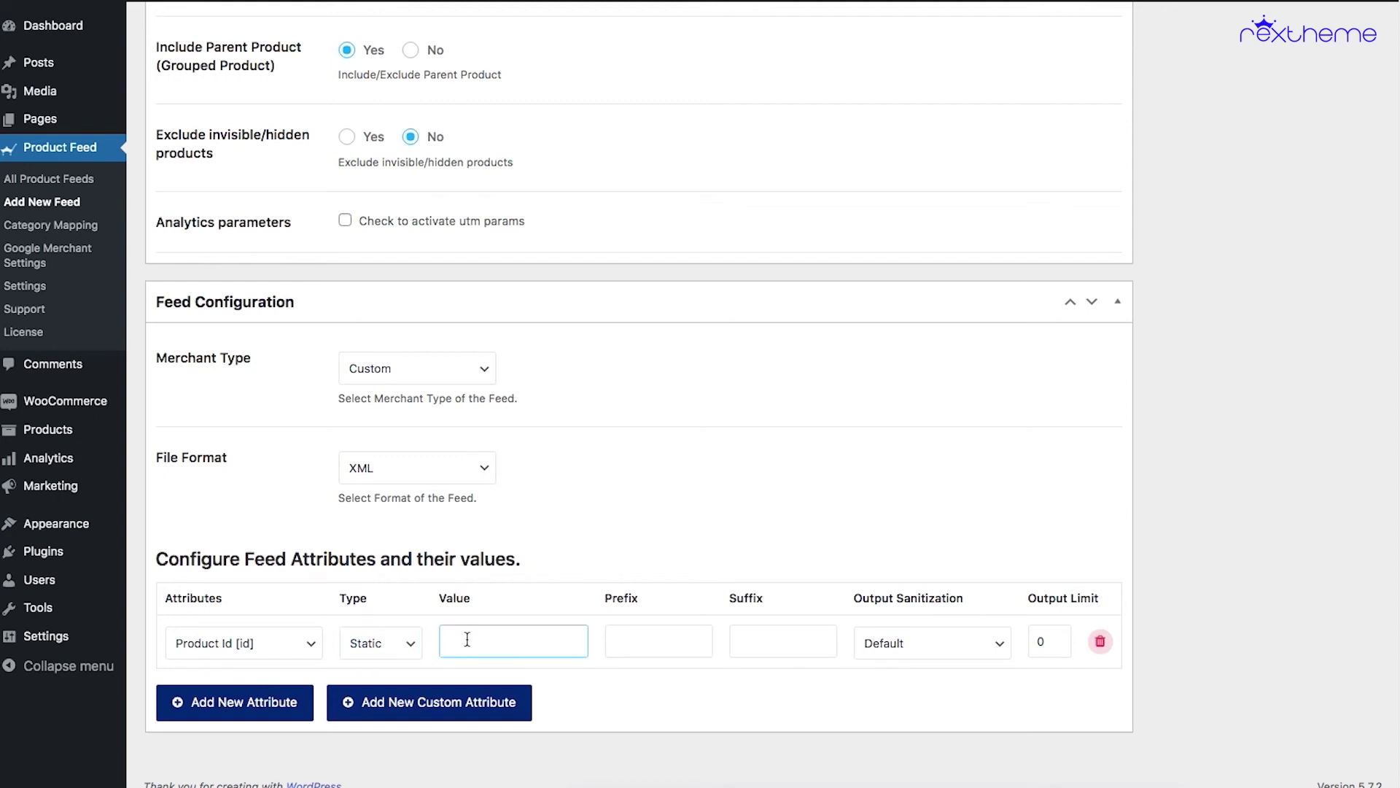
click(381, 642)
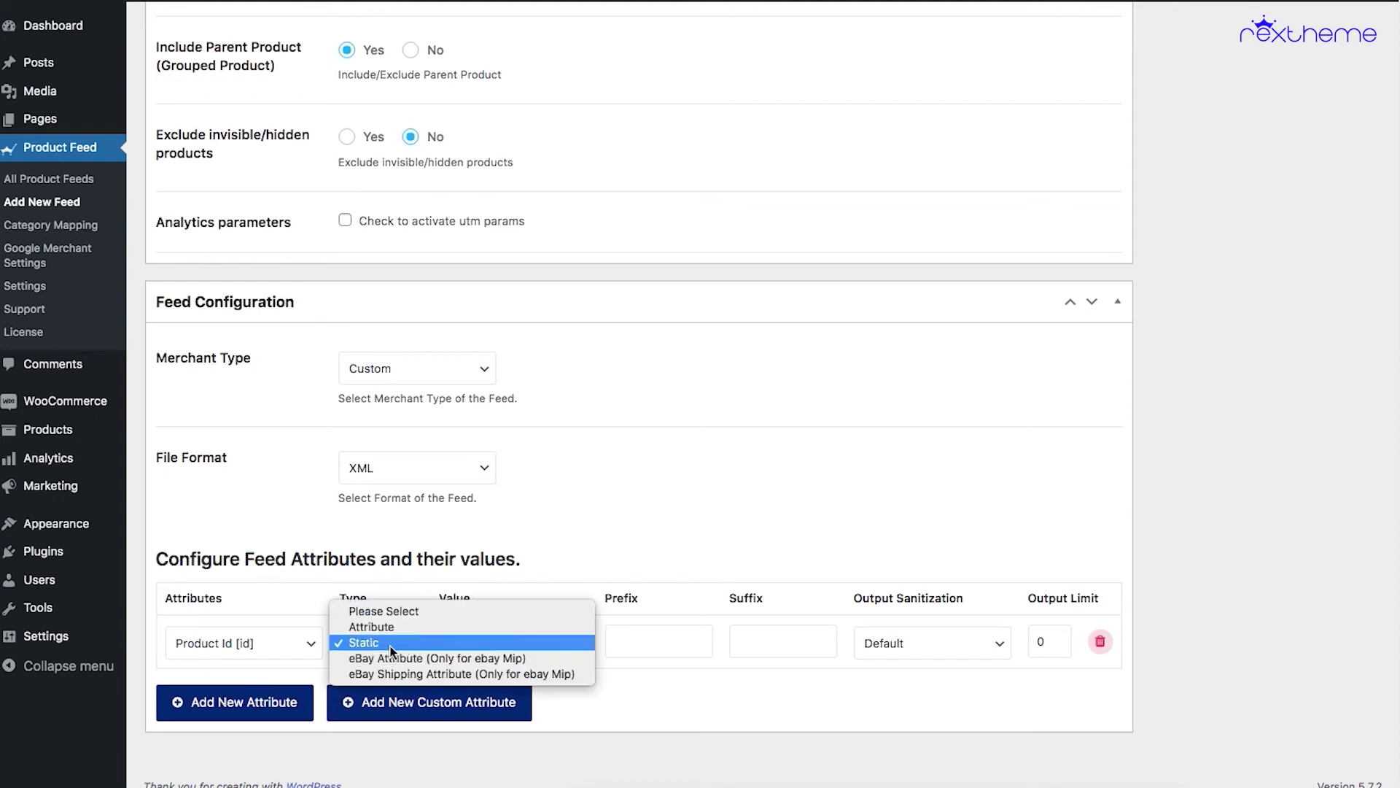
click(387, 711)
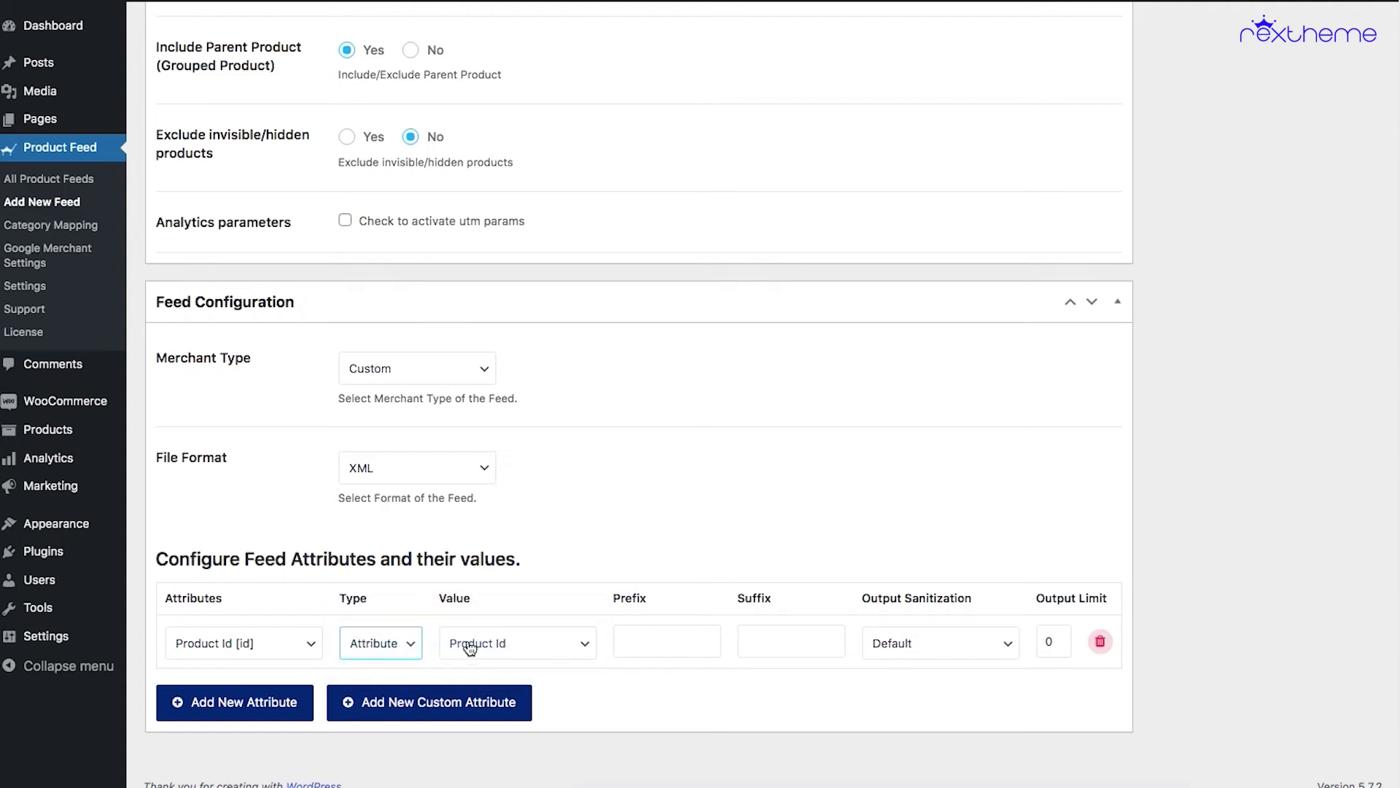
- Review the value choices for the Product Id [id] attribute and select Product Id
click(467, 643)
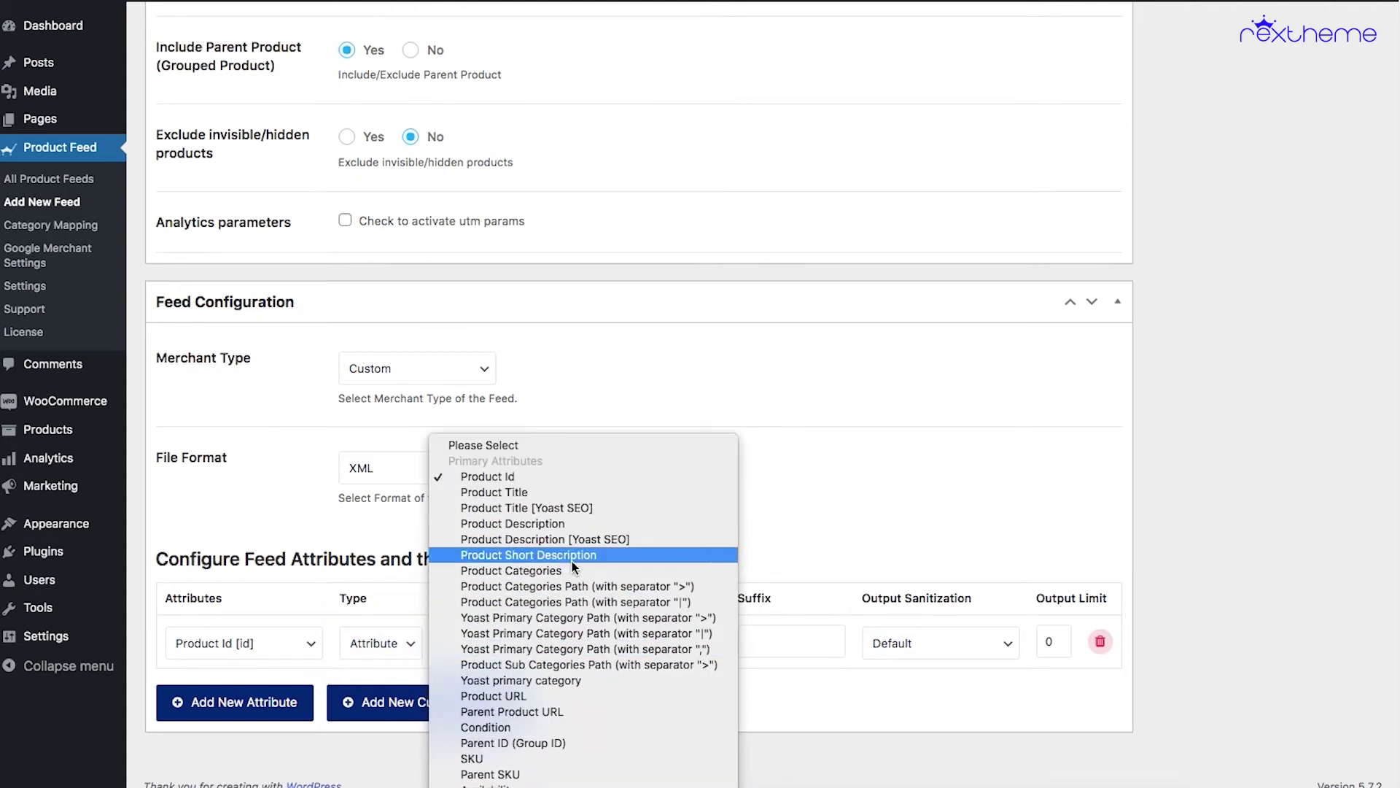
click(520, 476)
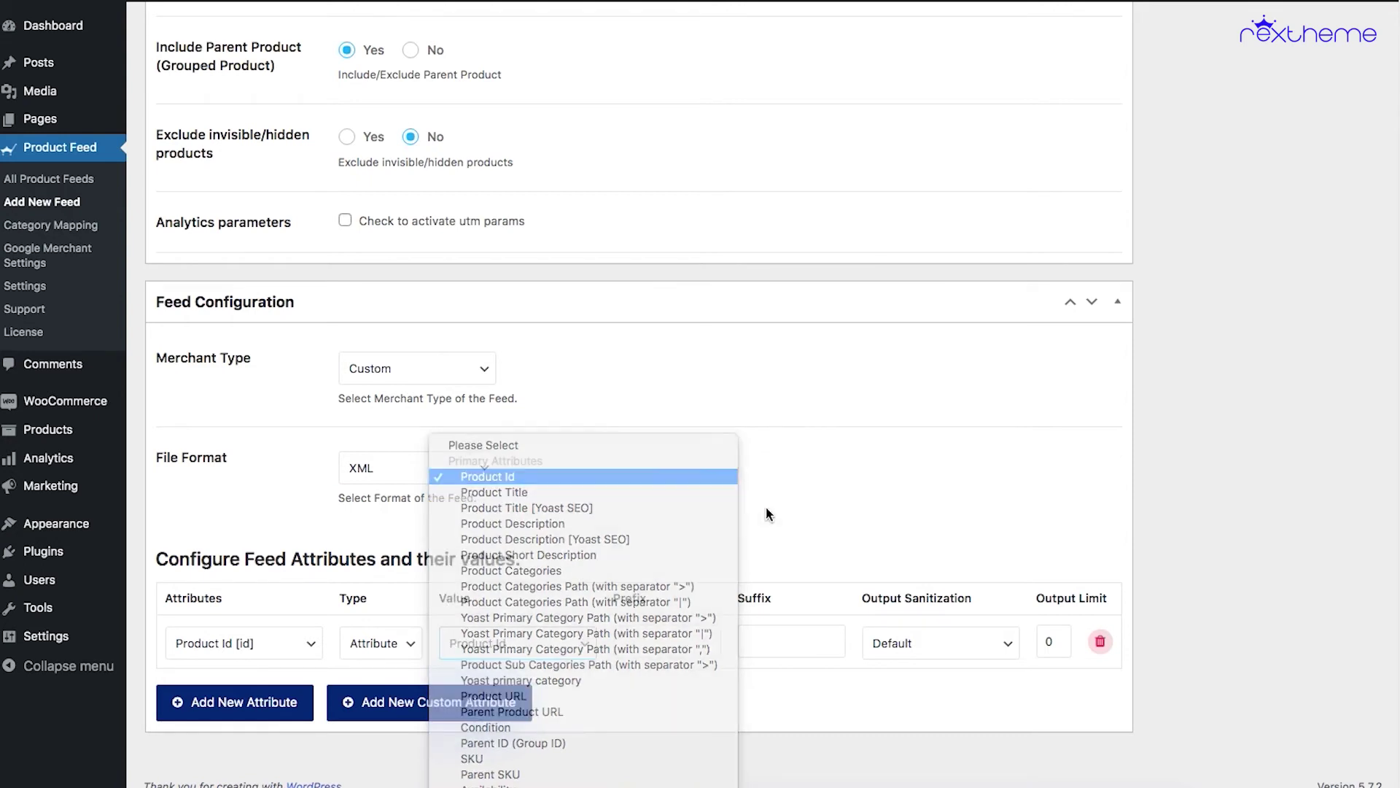
- Try the prefix A on the Product Id [id] row and clear it again
click(665, 643)
click(777, 641)
click(643, 644)
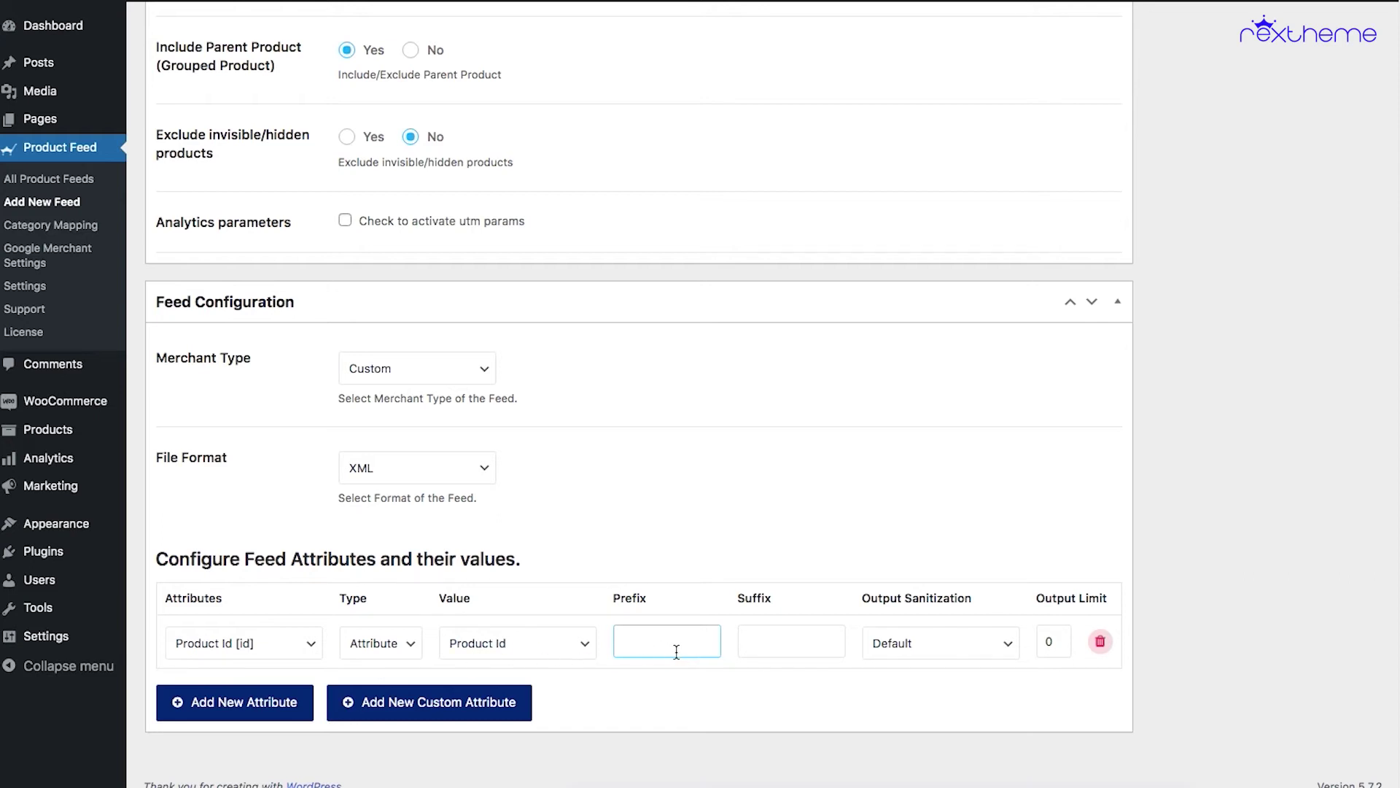
click(641, 644)
text(A)
drag(677, 644, 562, 641)
click(819, 640)
click(650, 645)
key(BackSpace)
click(830, 686)
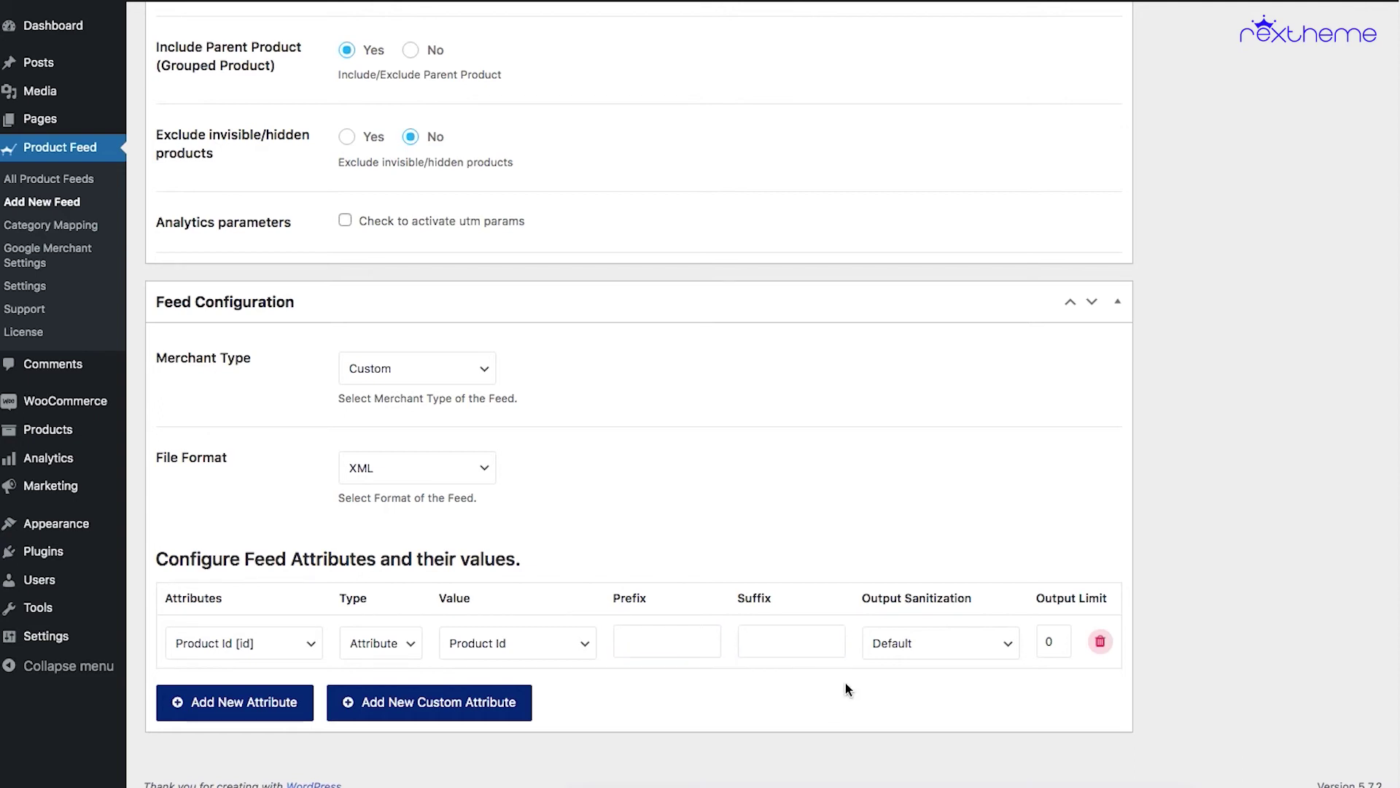
- Review the output sanitization choices for the Product Id [id] row, keeping Default
click(929, 648)
scroll(928, 644, down, 4)
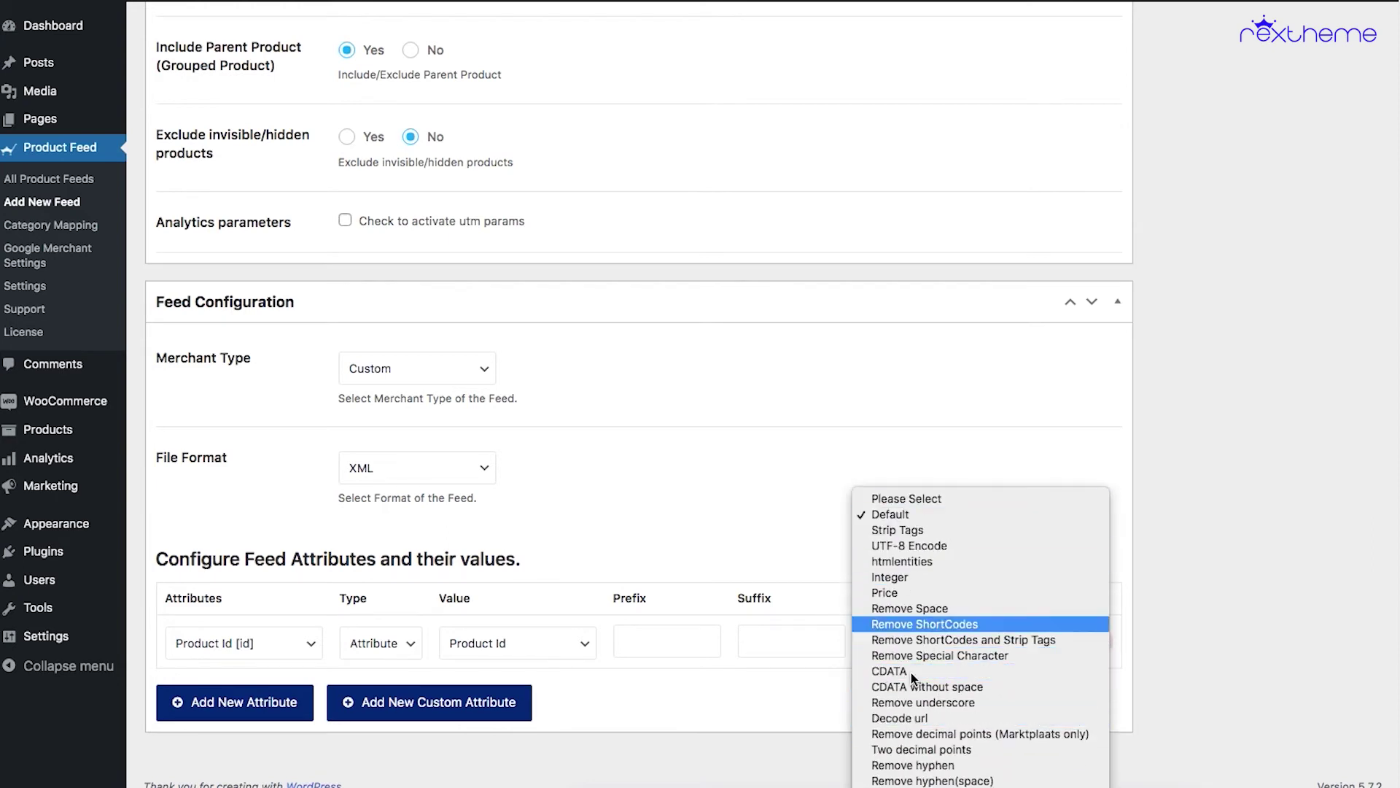
click(824, 708)
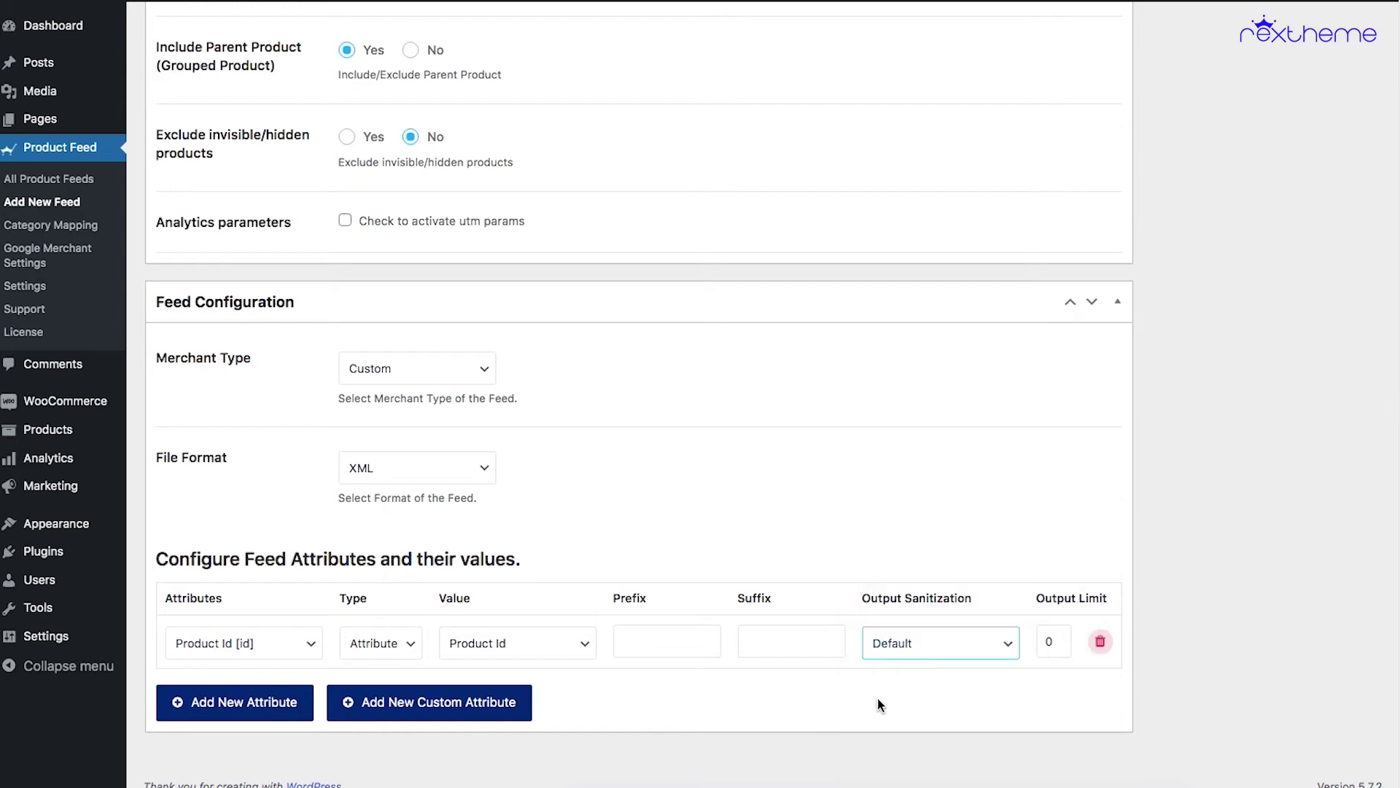
click(917, 648)
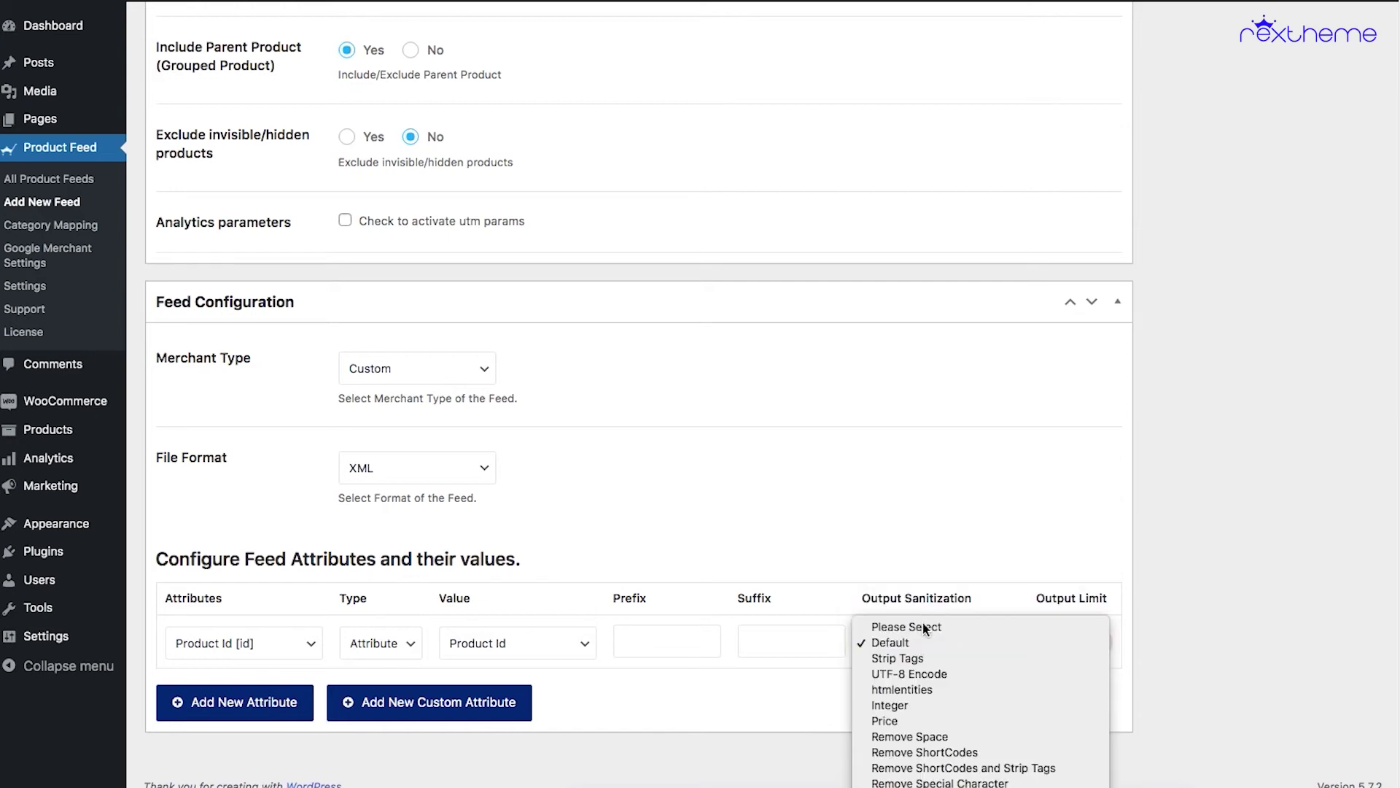
click(817, 664)
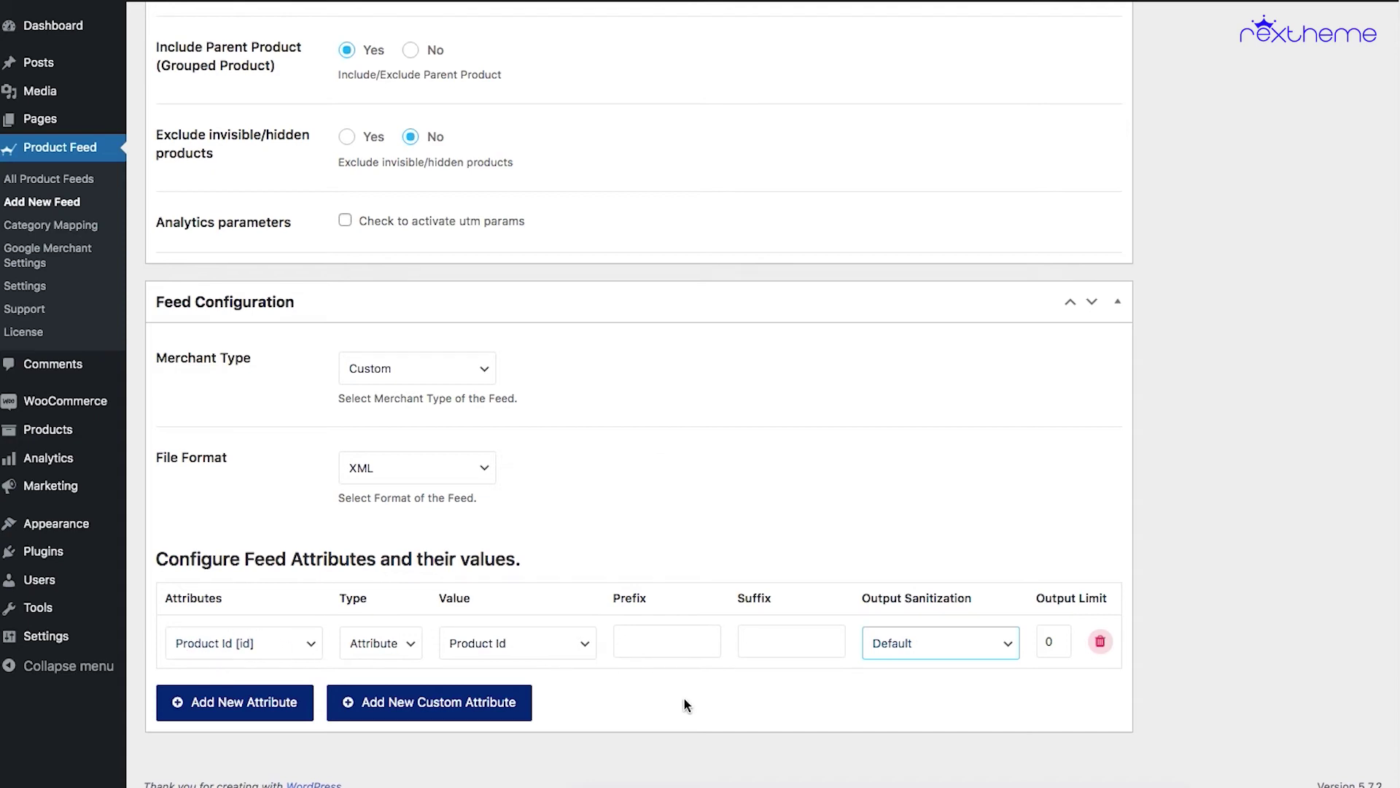
- Add a new attribute row for Product Title [title] with type Attribute and value Product Title
click(239, 705)
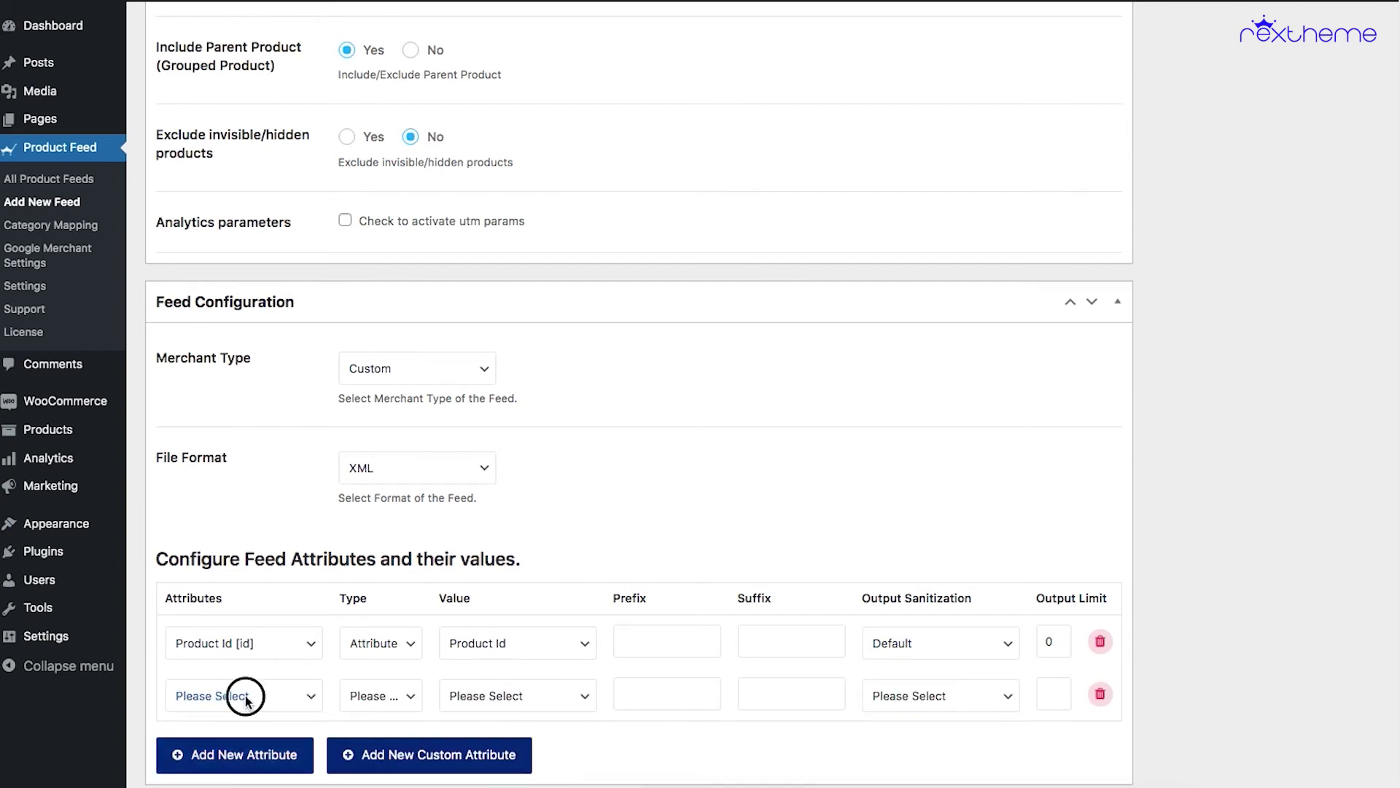
click(241, 695)
scroll(302, 722, down, 5)
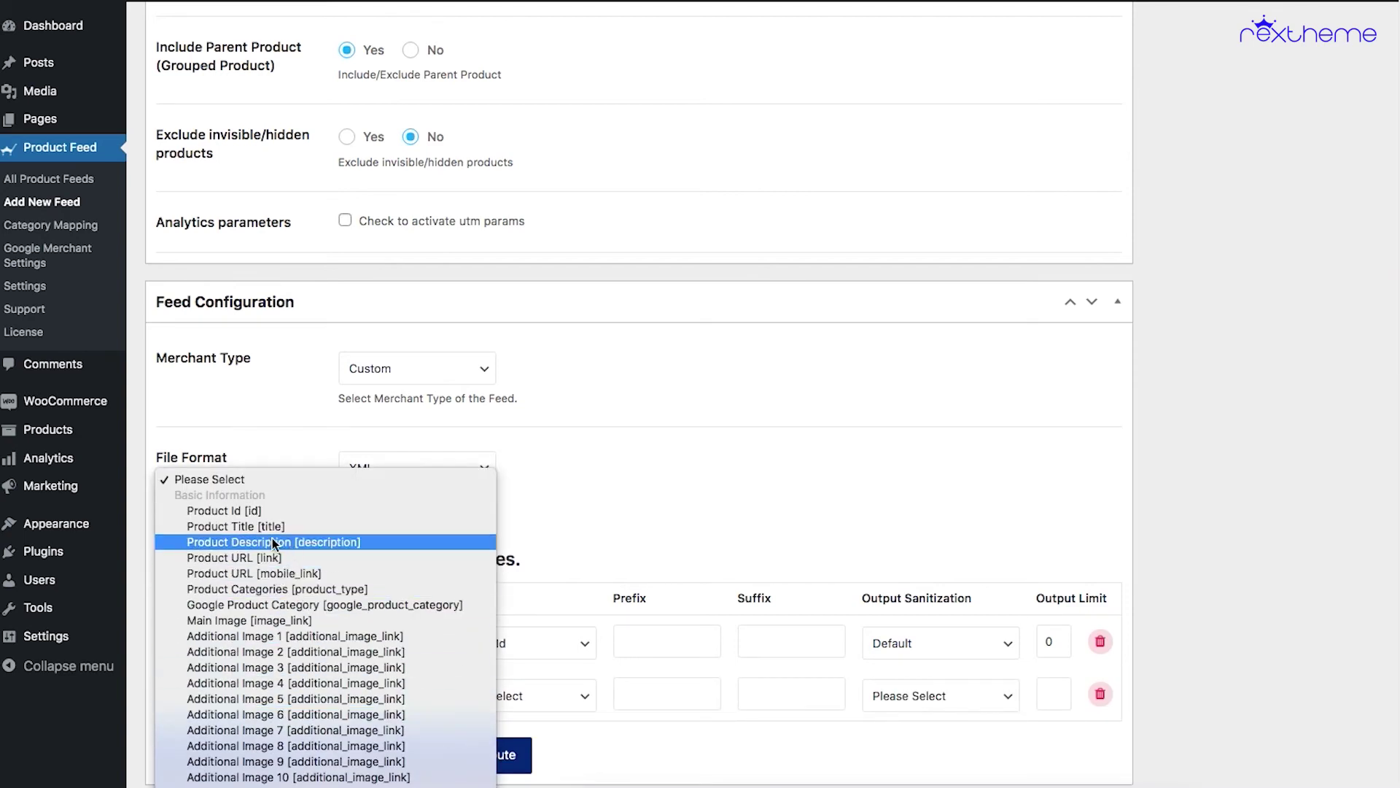
click(264, 527)
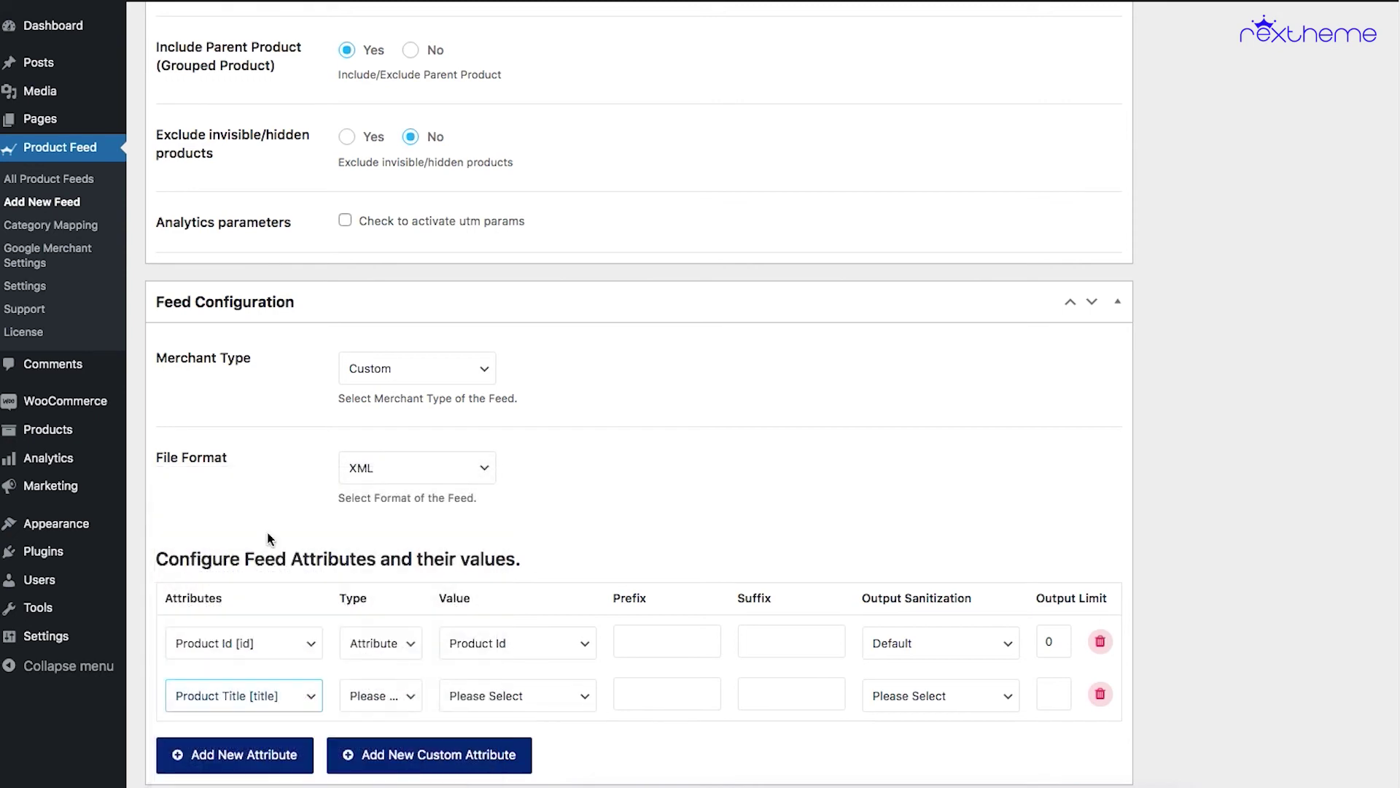
click(345, 699)
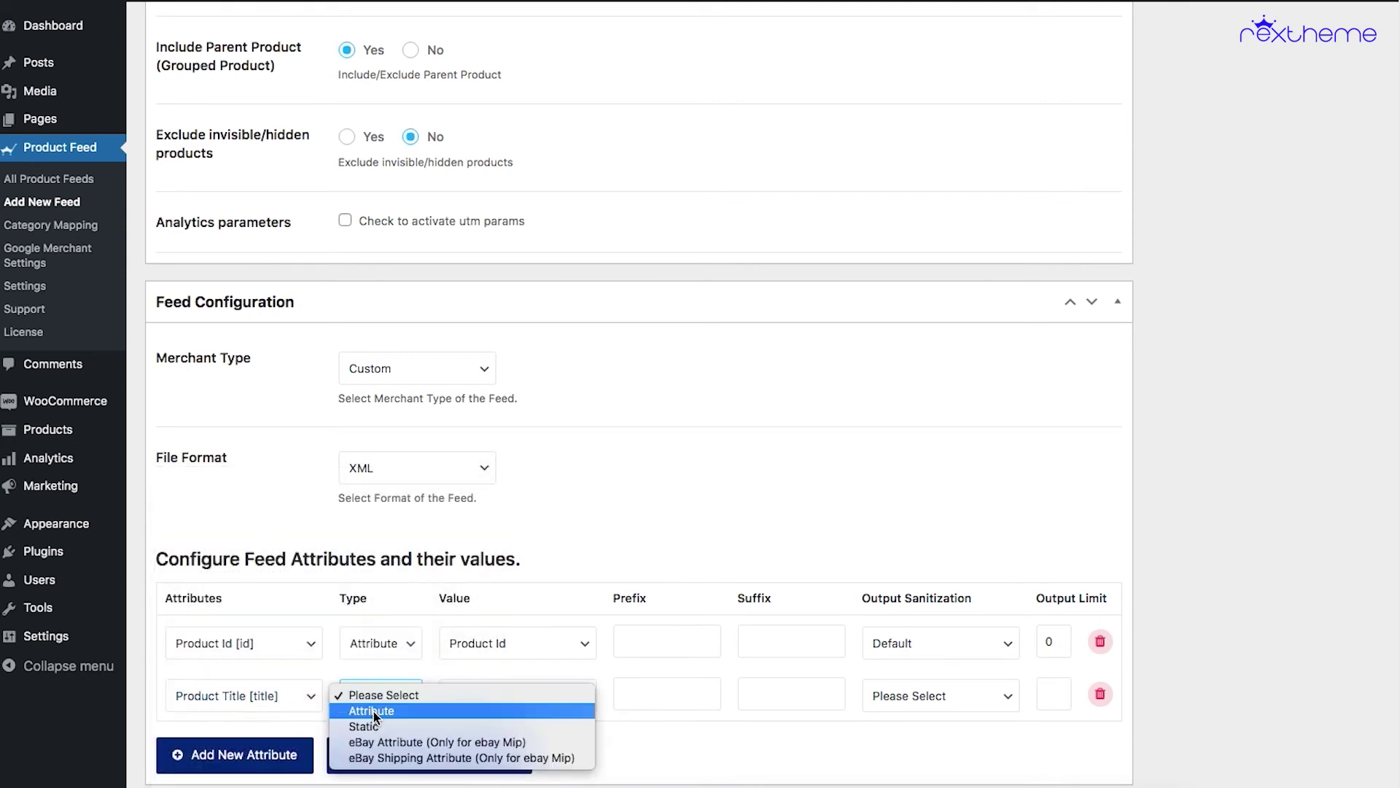
click(374, 713)
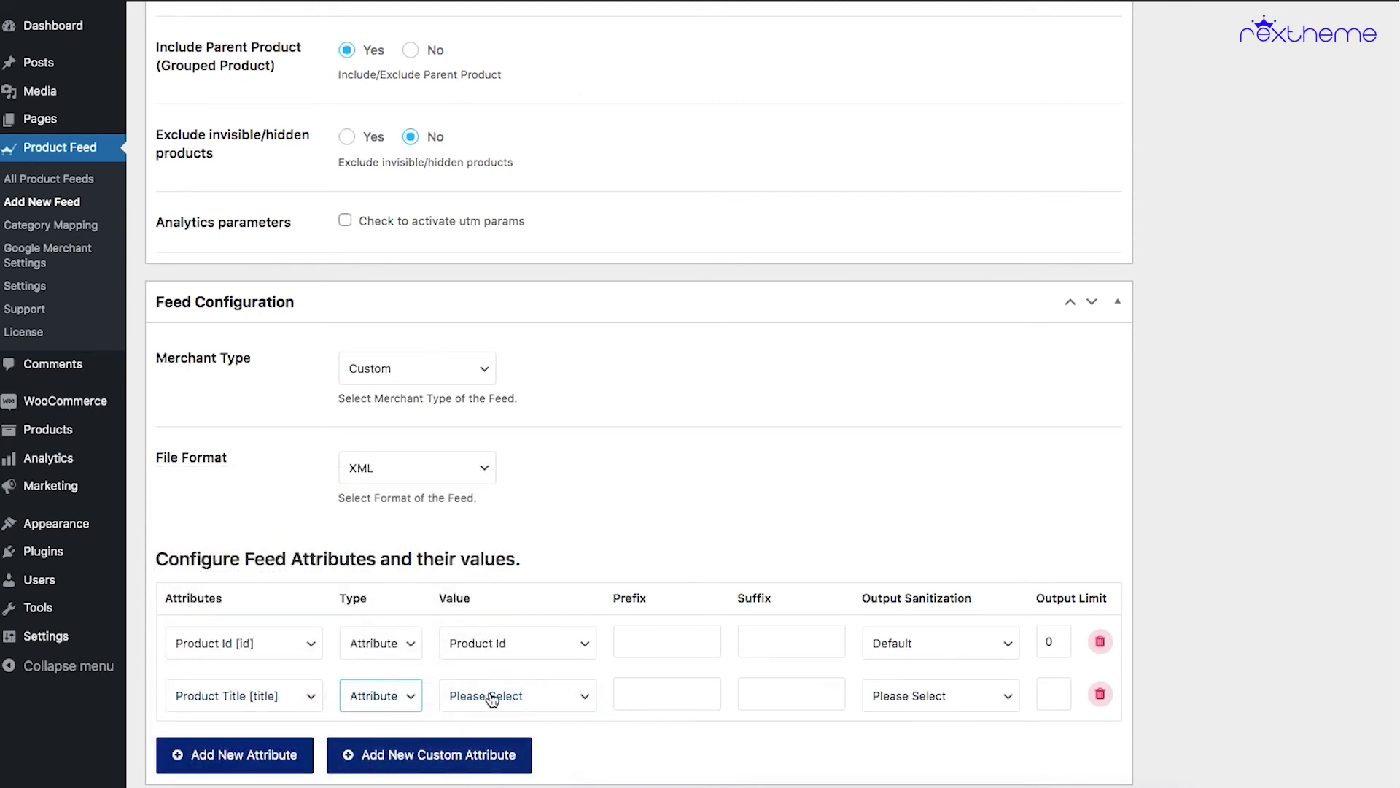
click(489, 693)
click(511, 742)
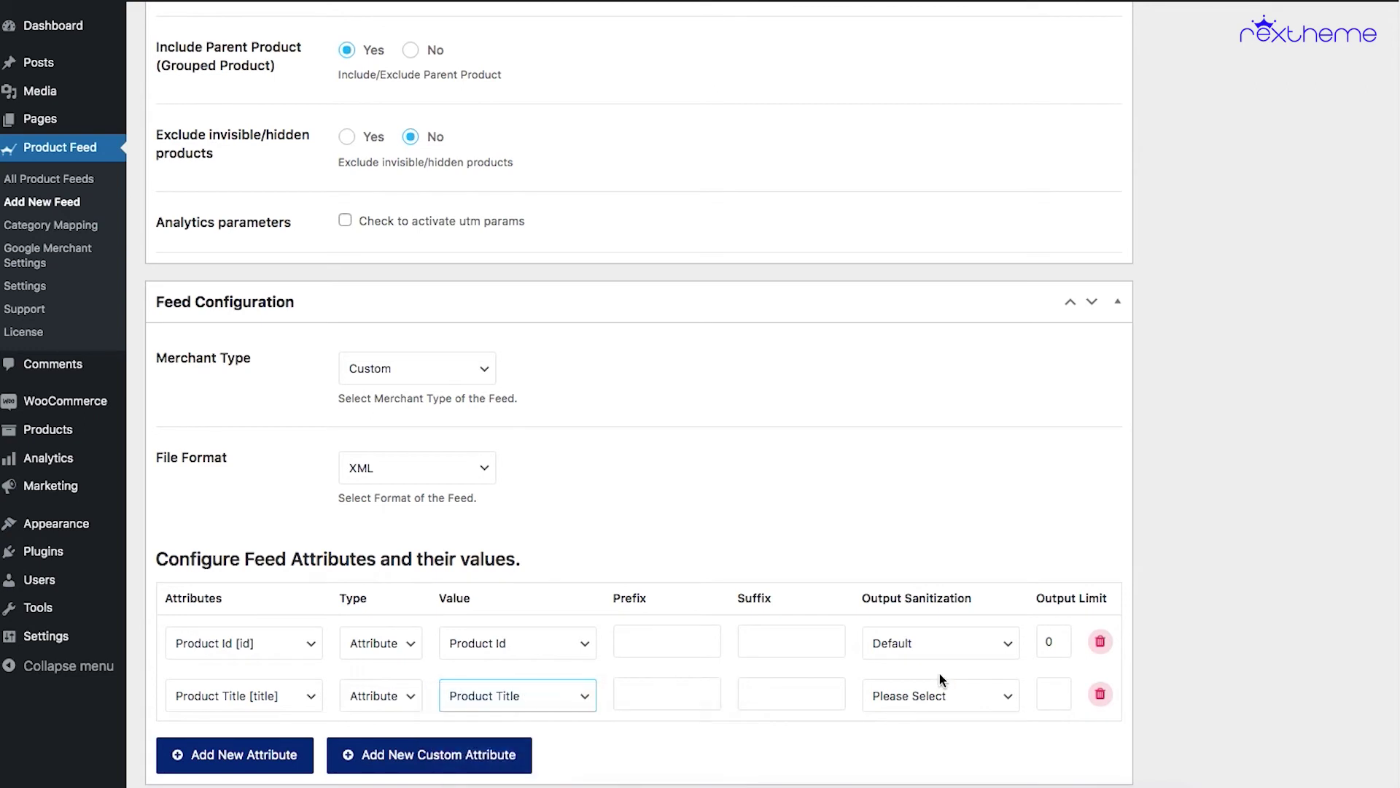
- Set the Product Title [title] row's output sanitization to Default and its output limit to 0
click(905, 695)
click(956, 710)
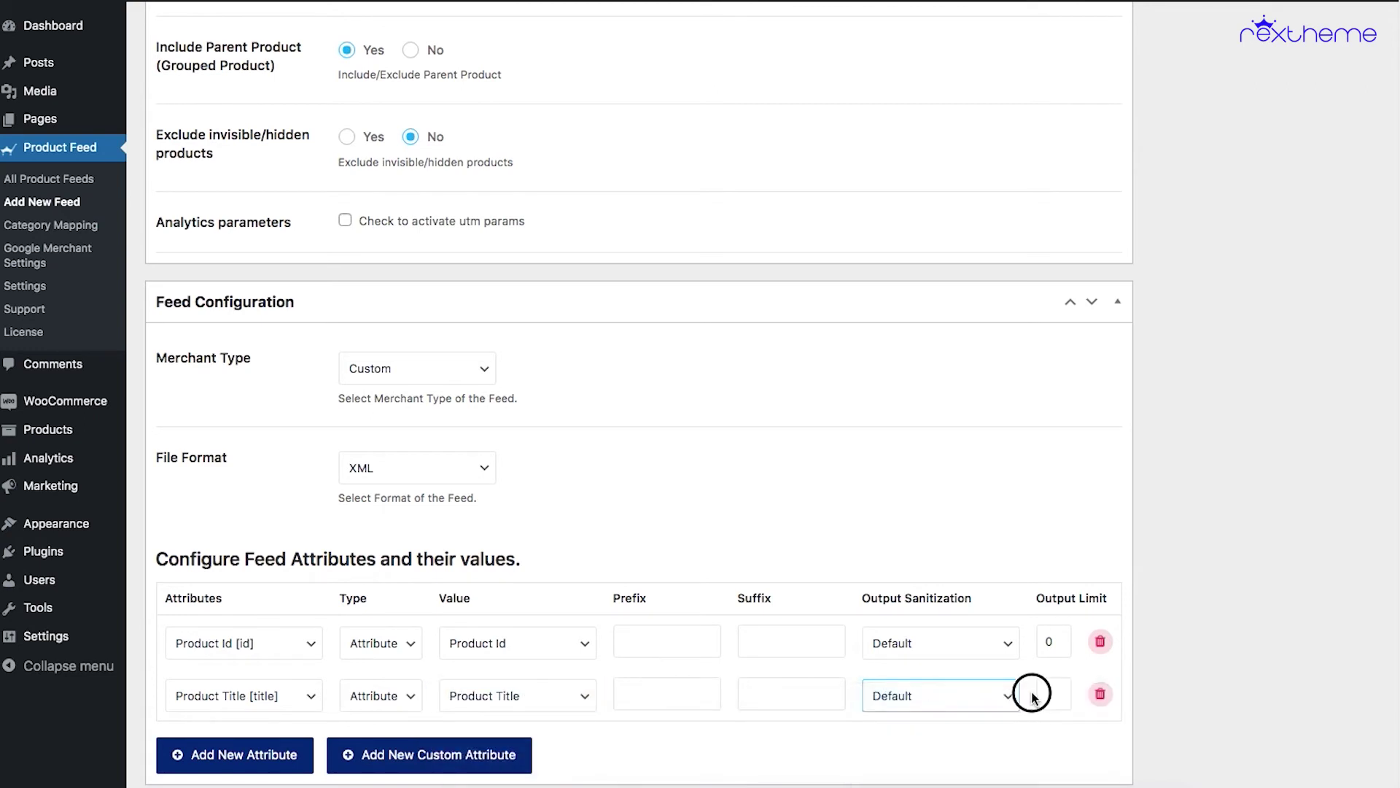
click(1052, 693)
text(0)
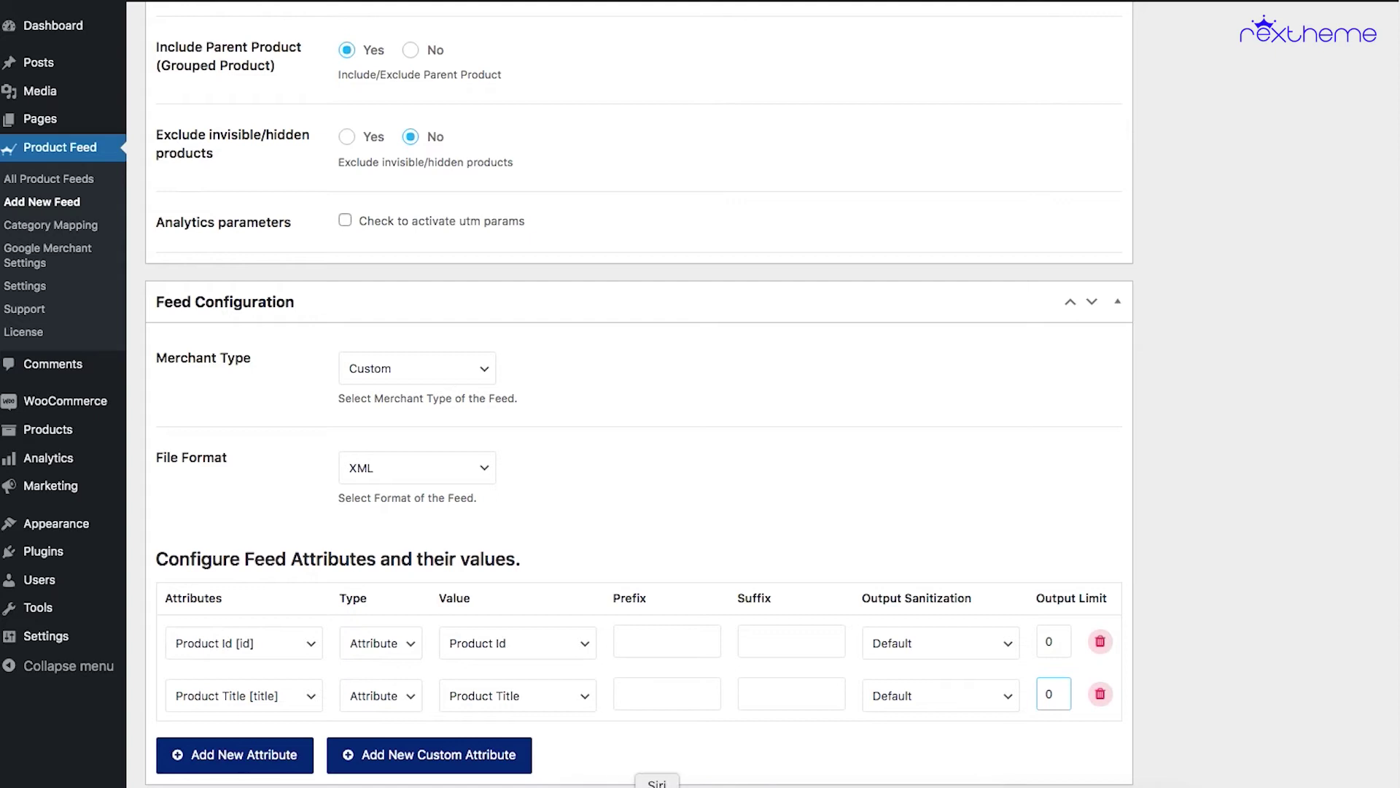
- Check the attribute choices for the second feed attribute row, keeping Product Title [title] selected
scroll(511, 701, down, 1)
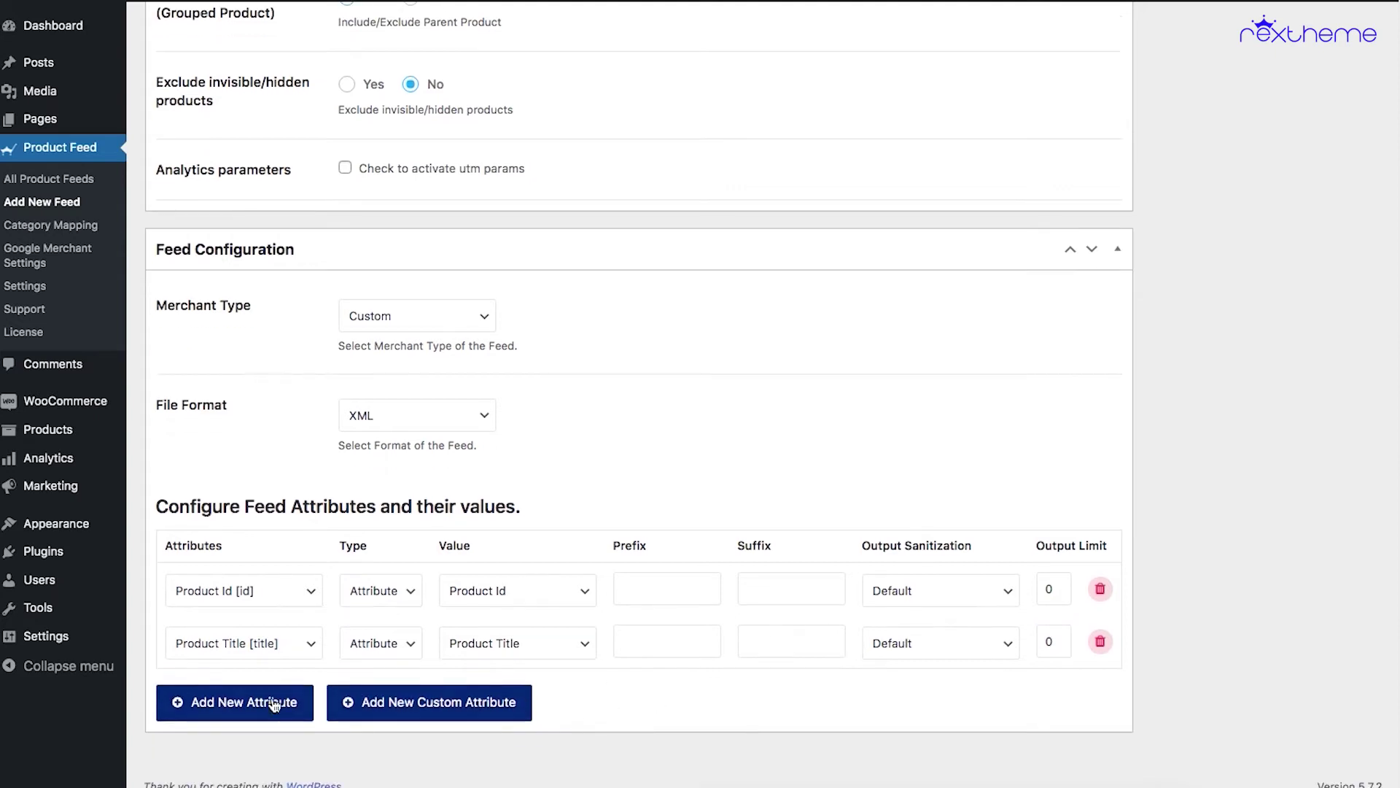
click(261, 654)
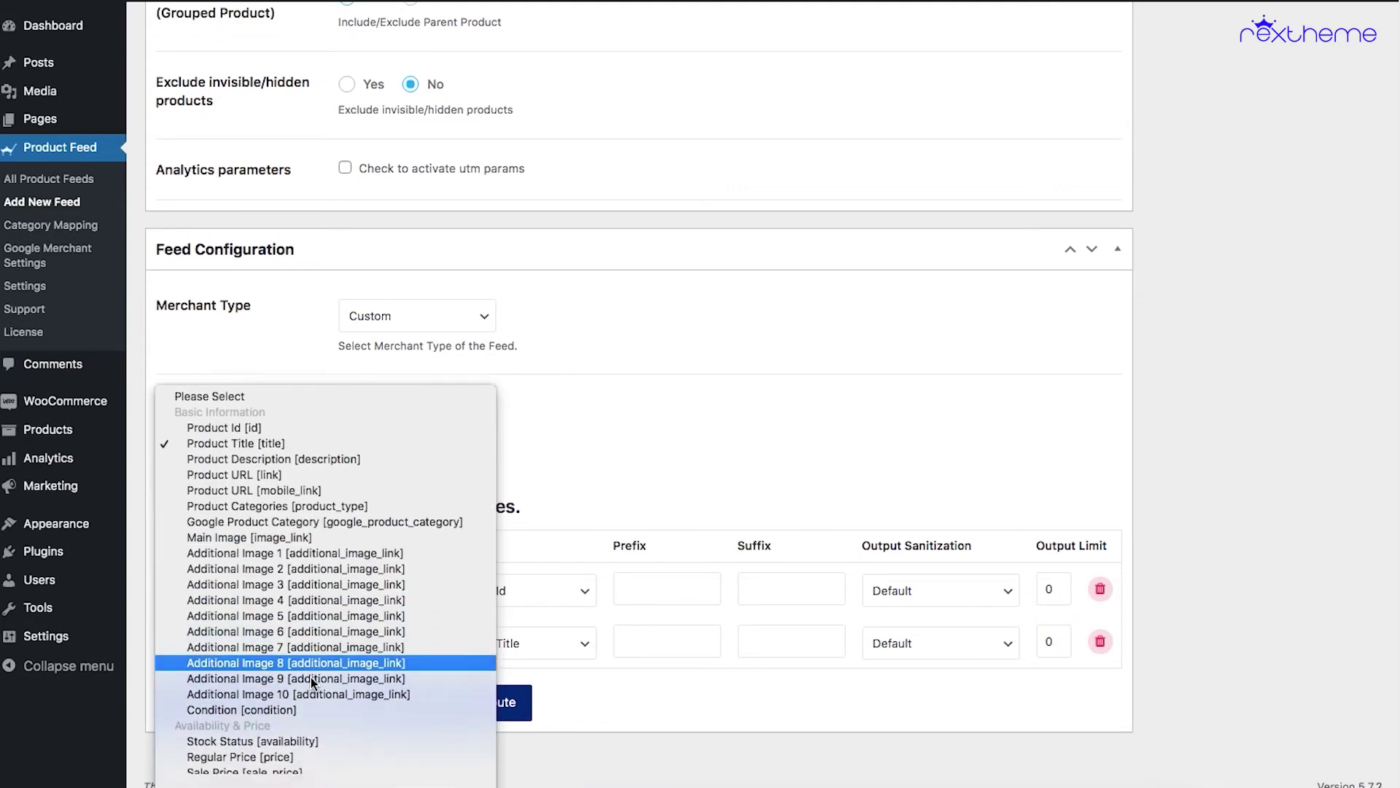
click(595, 711)
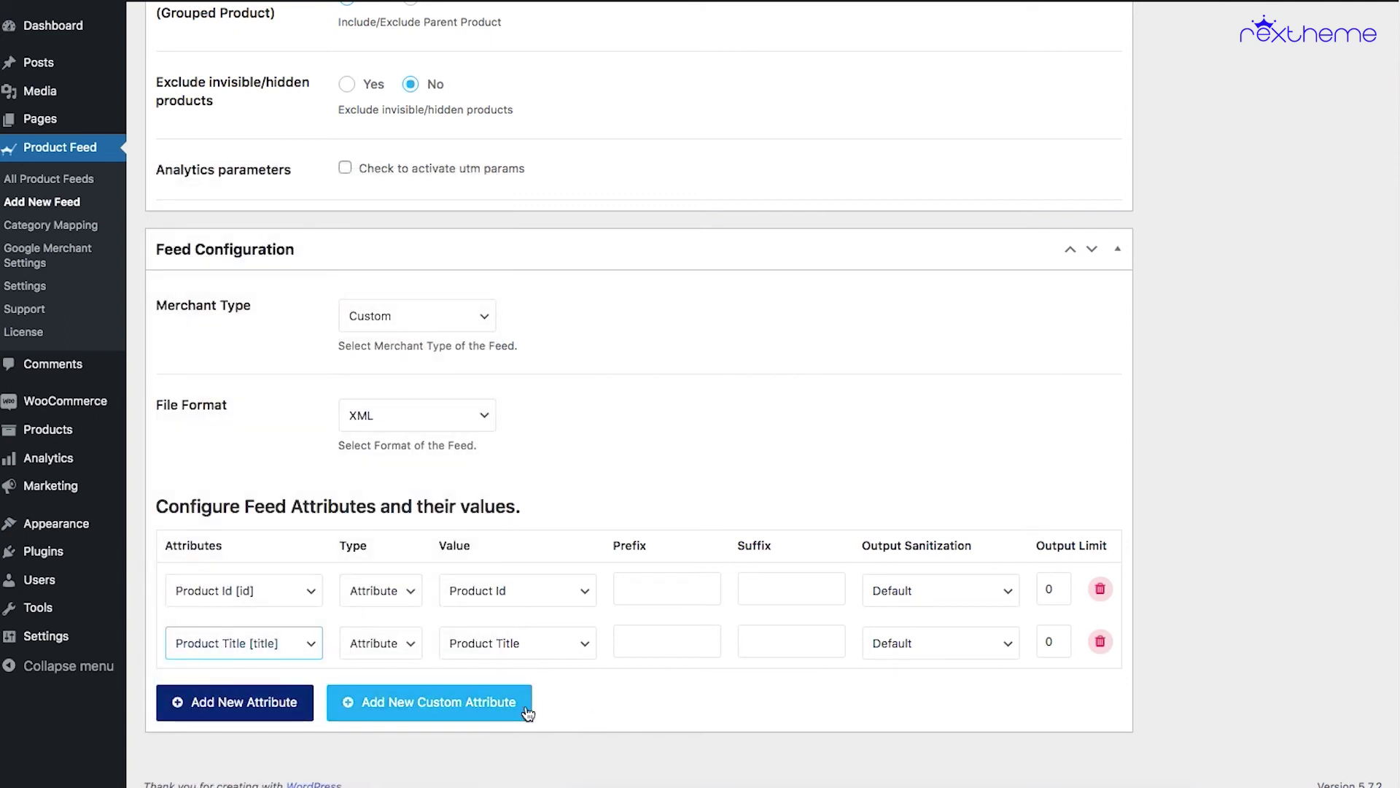
- Add a new custom attribute row and name the attribute EANCode
click(474, 711)
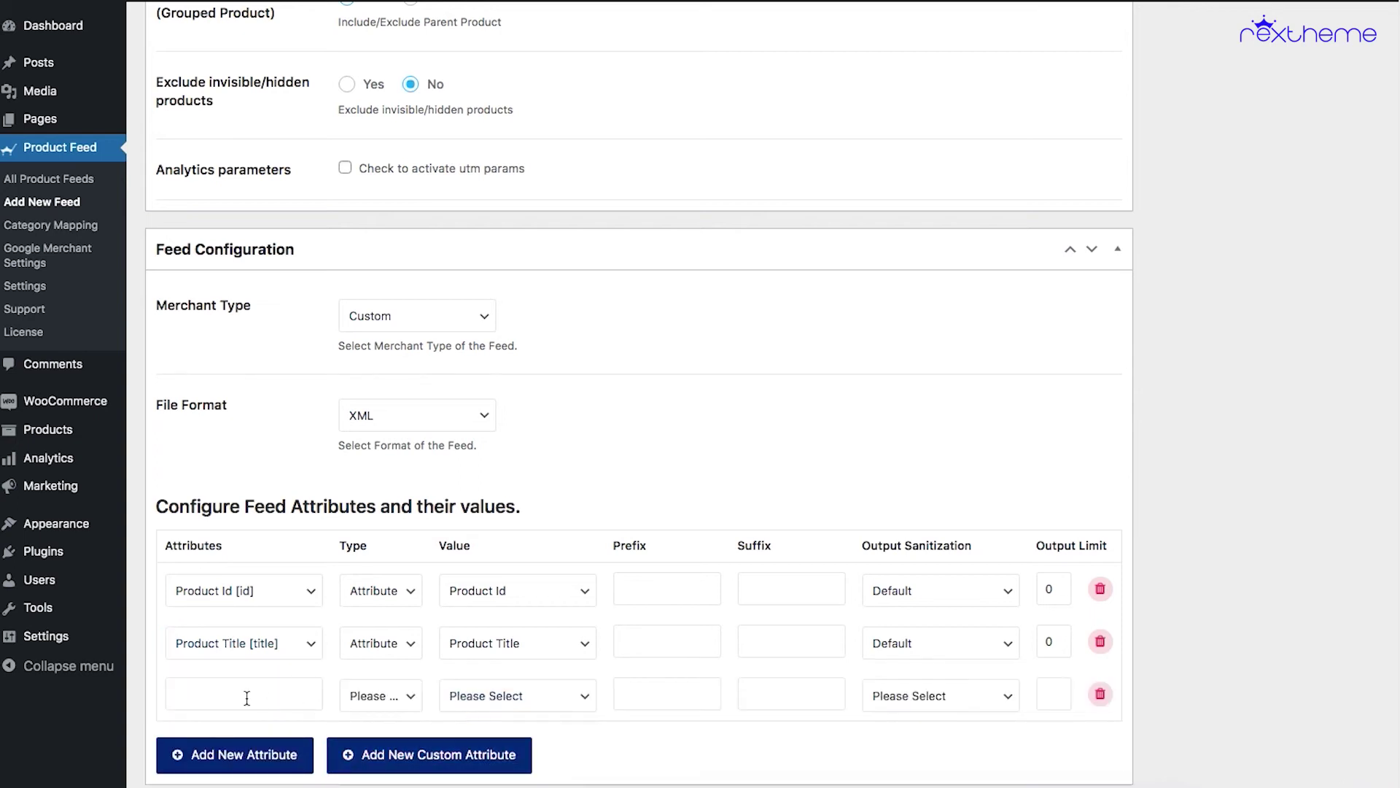
click(197, 697)
text(EANCode)
click(257, 644)
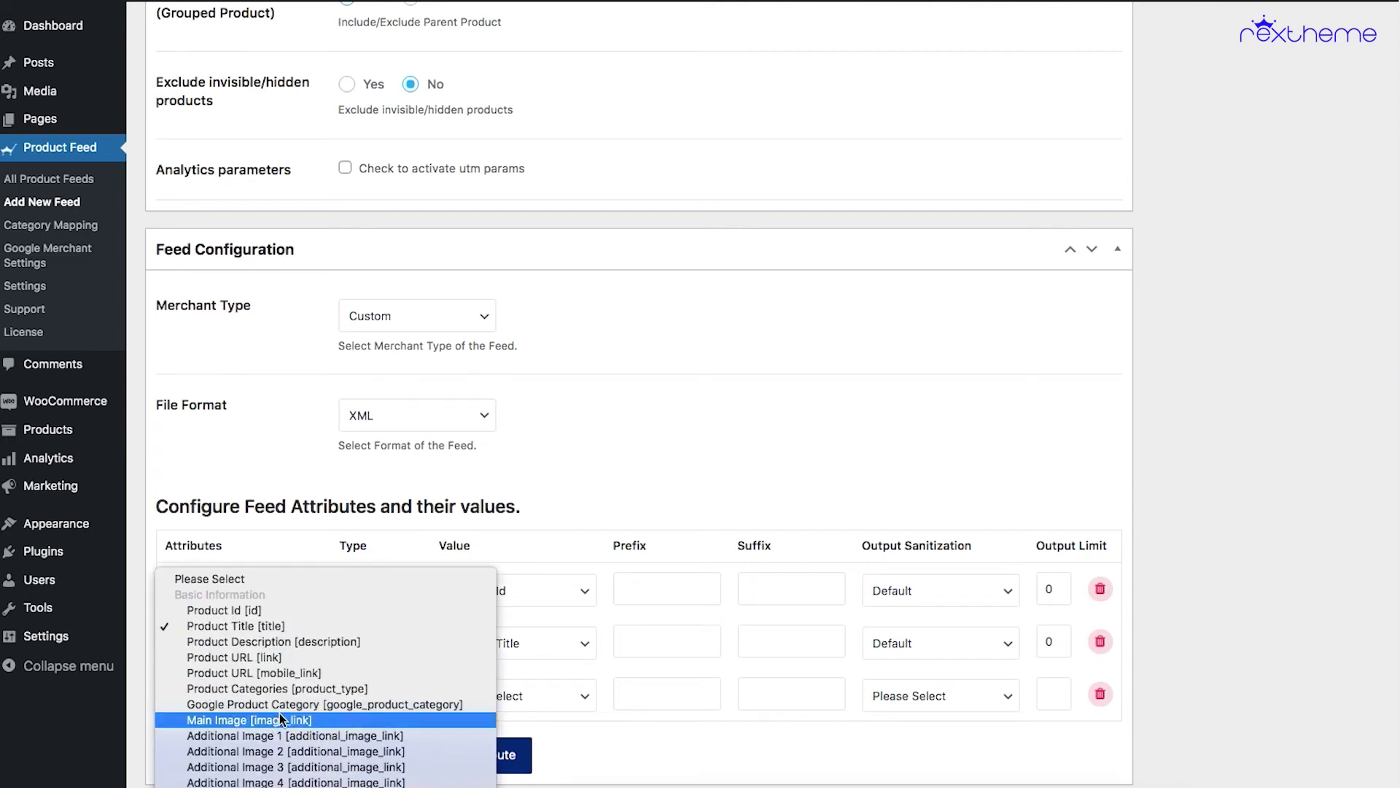
click(618, 747)
click(255, 687)
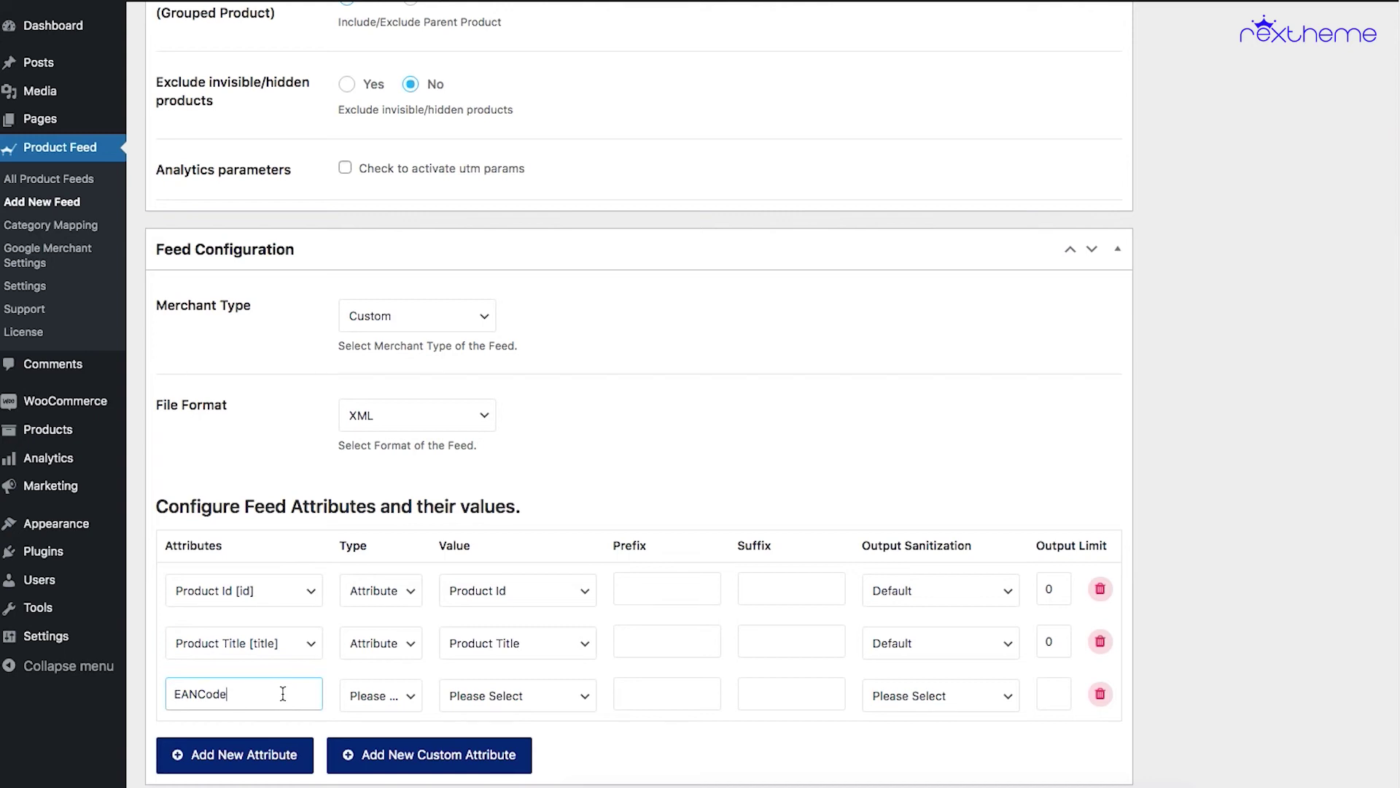
- Set the EANCode row's type to Attribute and assign it the SKU value
click(349, 697)
click(394, 702)
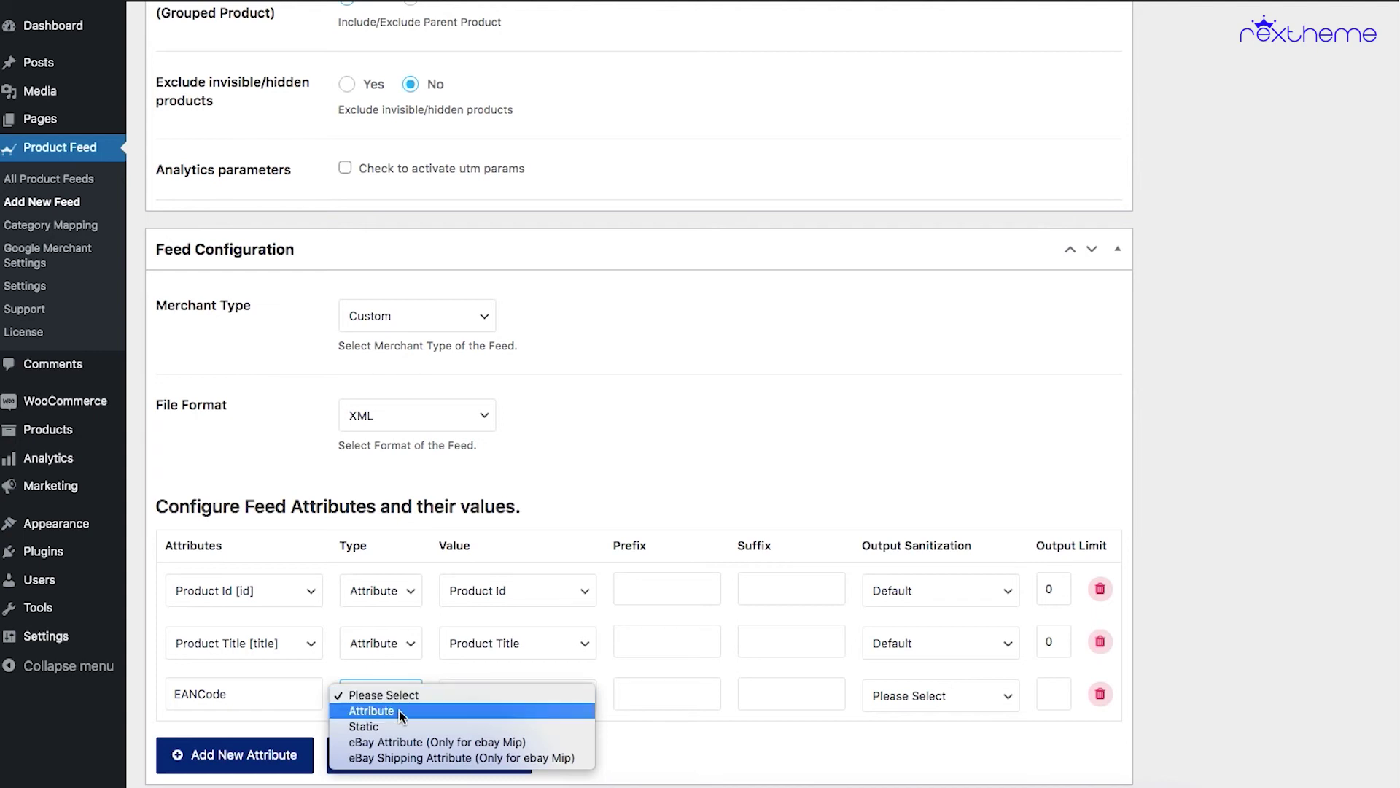
click(400, 709)
click(467, 702)
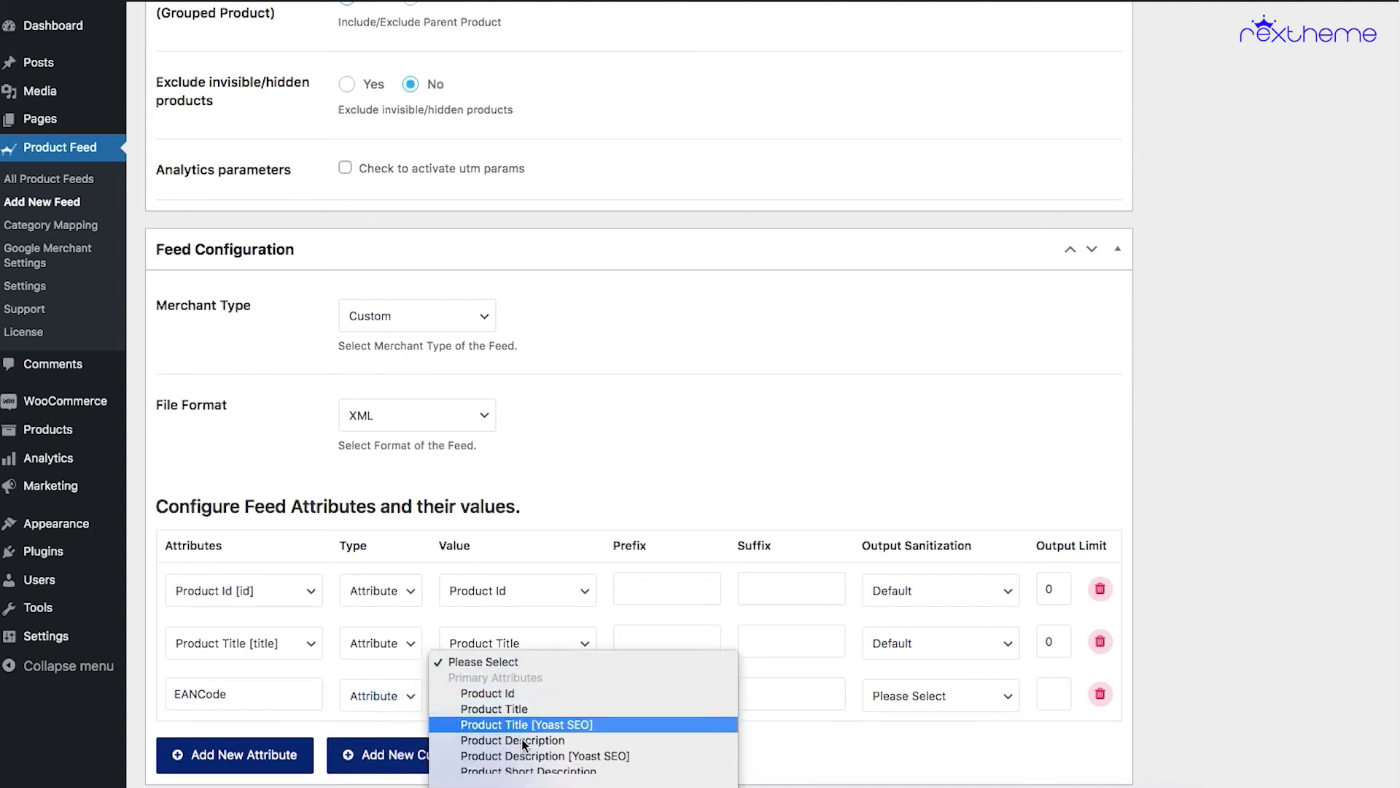
scroll(523, 731, down, 10)
scroll(517, 724, down, 10)
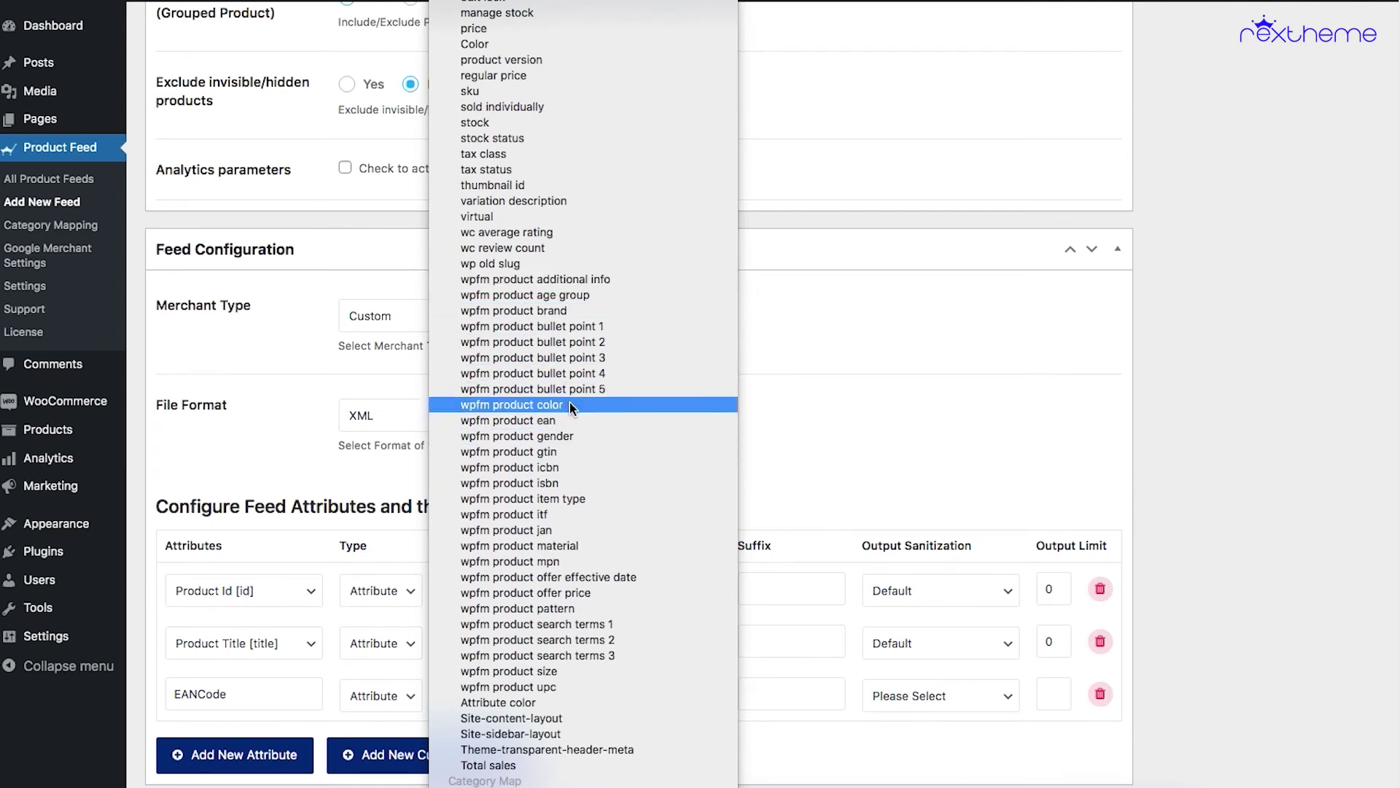
scroll(567, 78, up, 15)
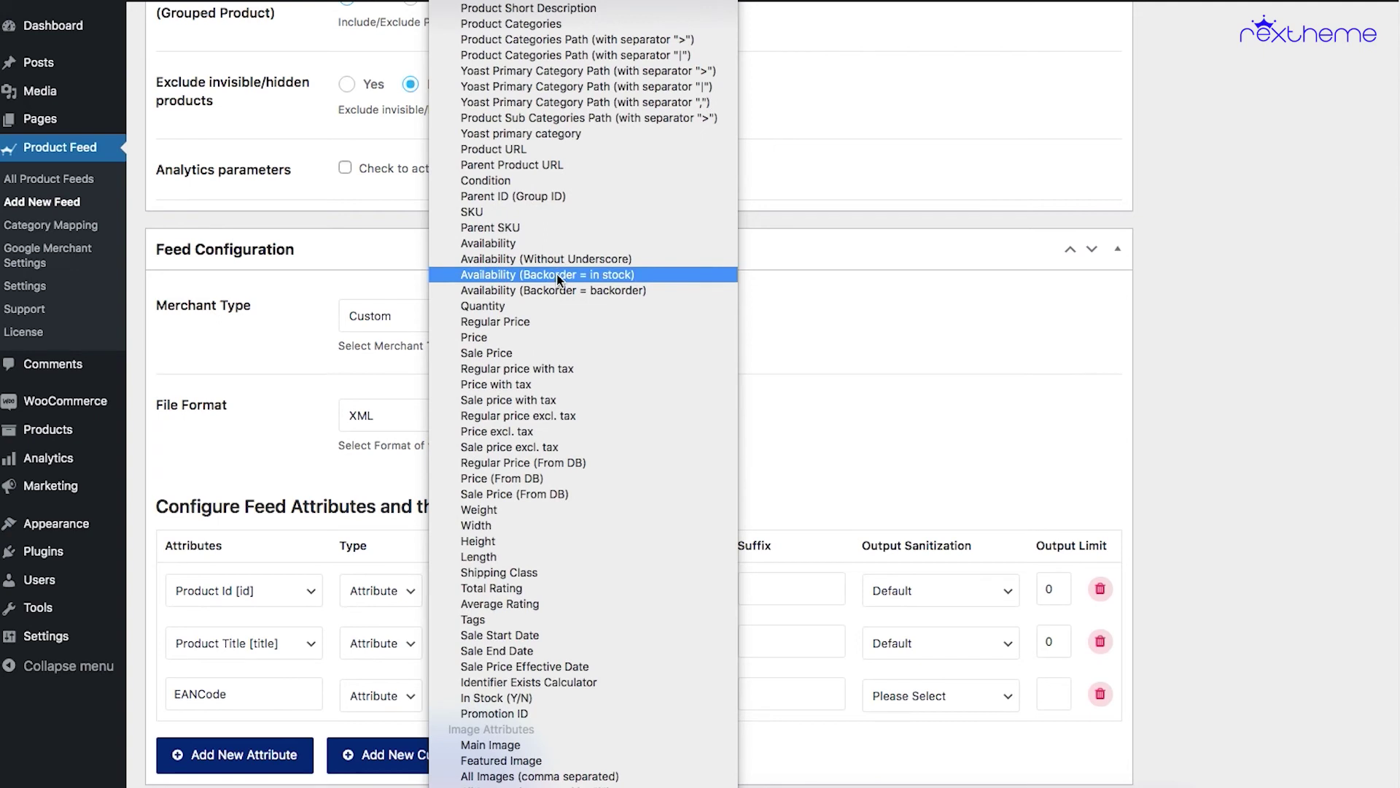
click(511, 213)
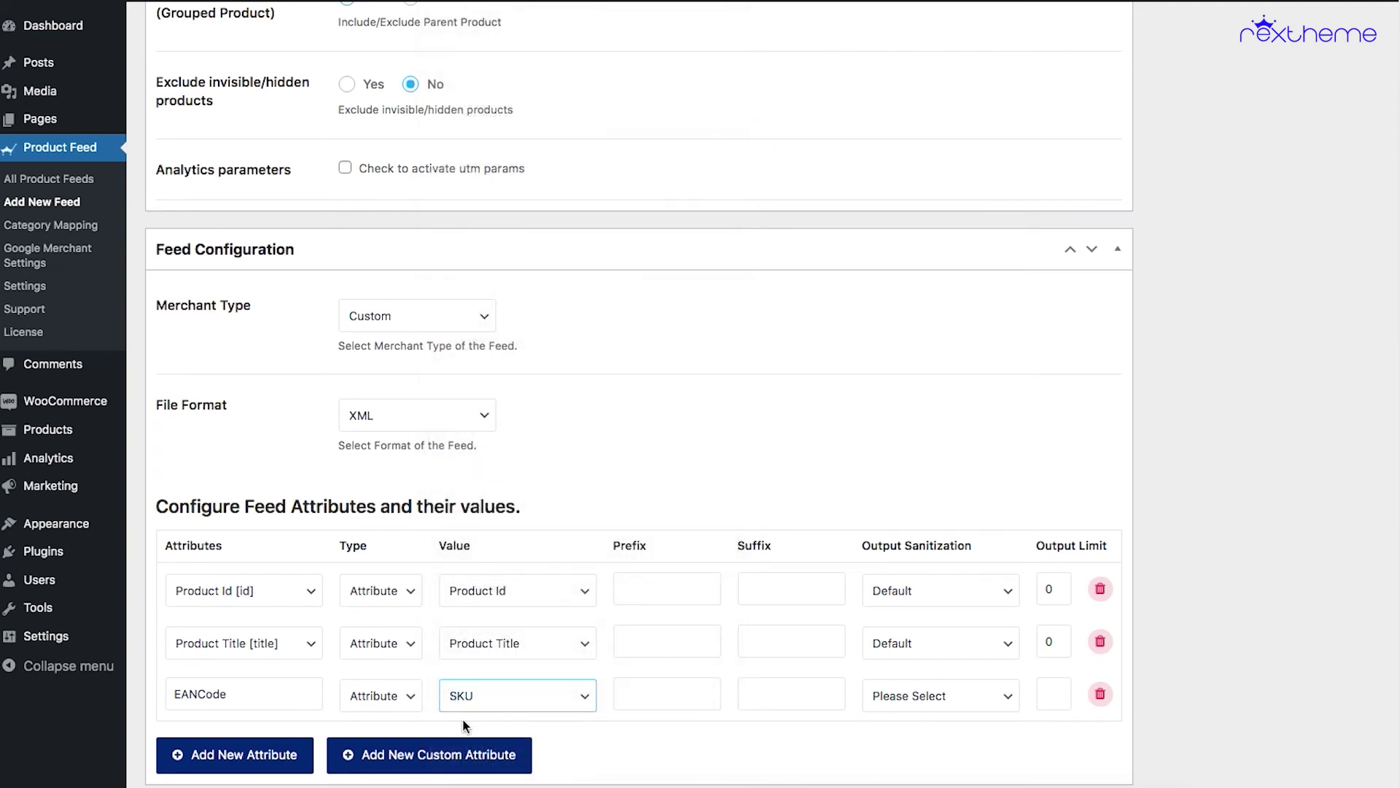
- Set the EANCode row's output sanitization to Default and its output limit to 0
click(922, 696)
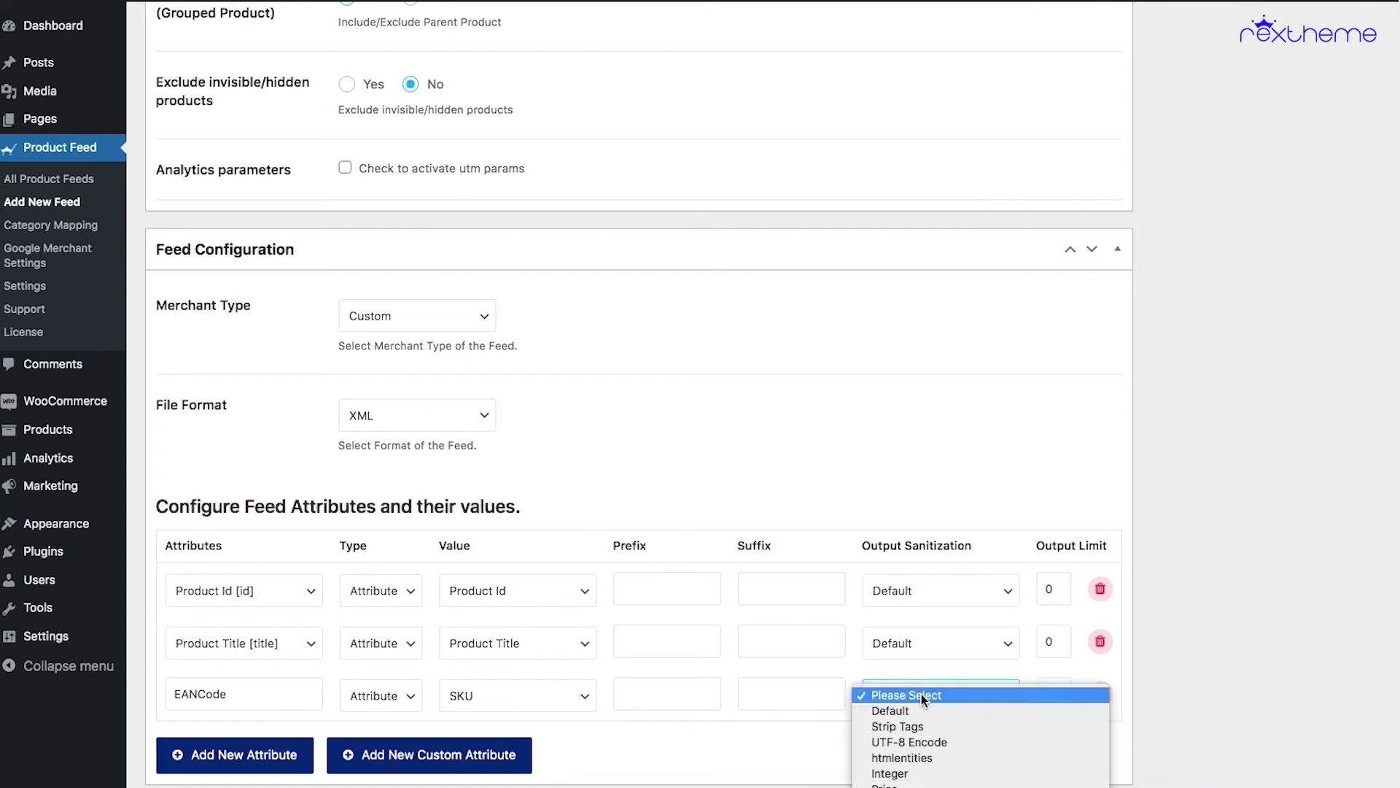
click(922, 711)
click(1053, 689)
text(0)
click(604, 759)
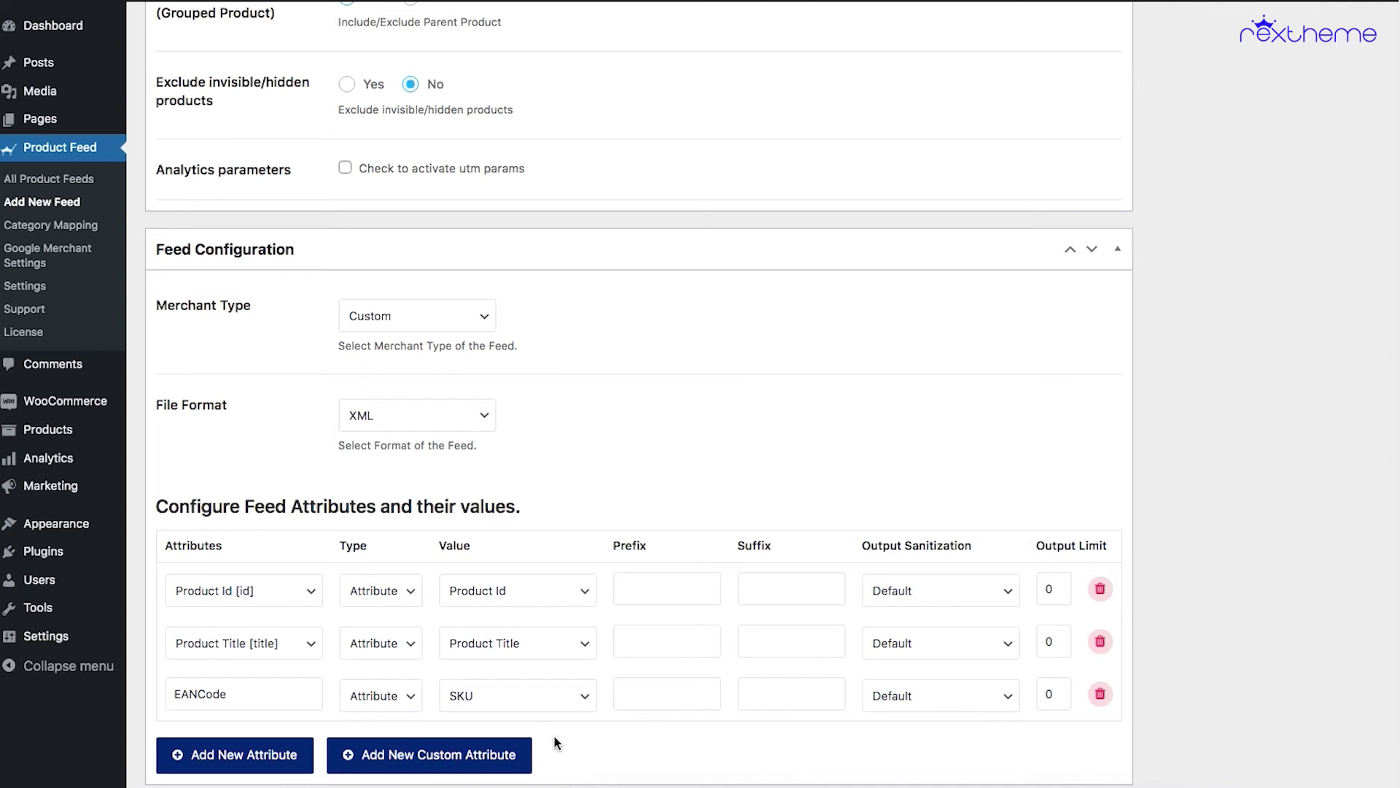
click(617, 743)
- Add another custom attribute row and name the attribute product_brand
click(468, 758)
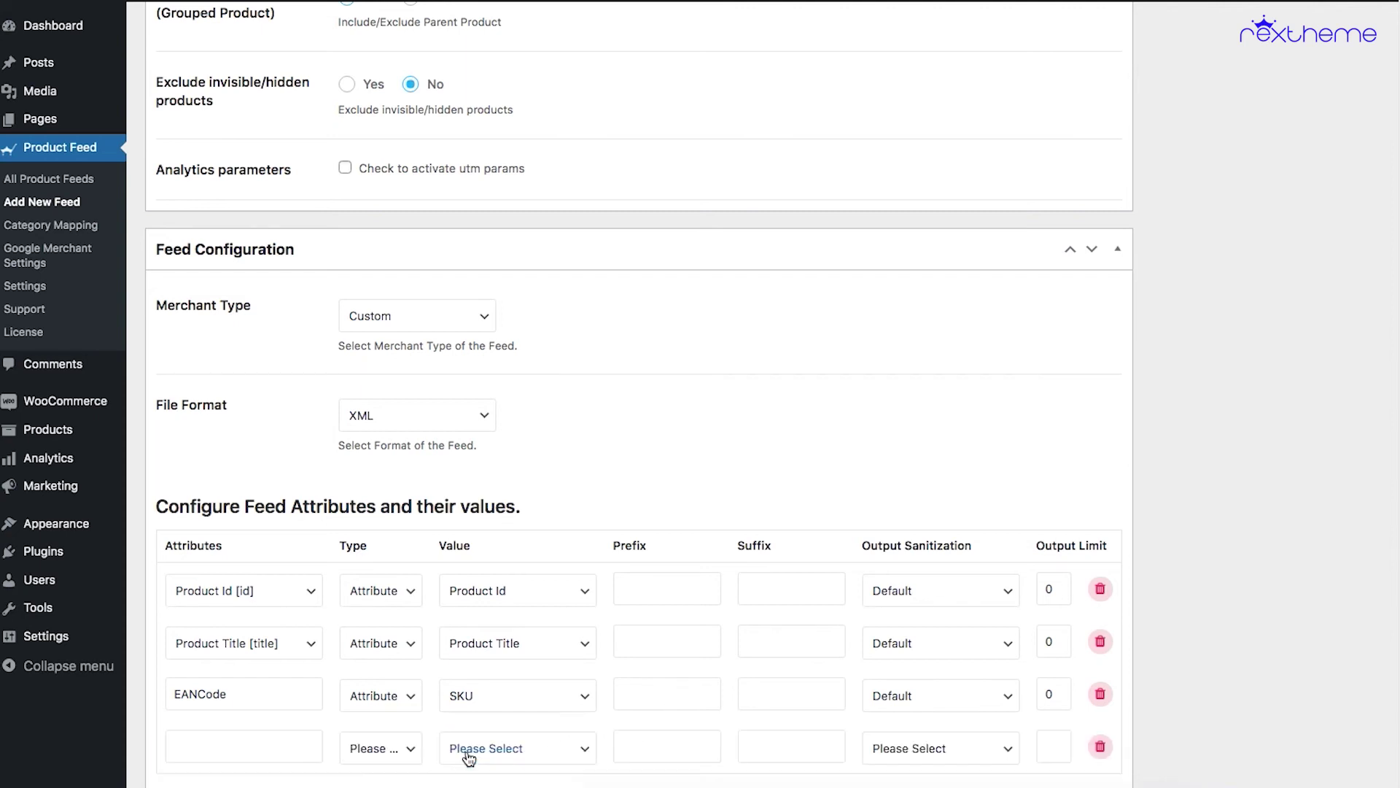
click(281, 747)
scroll(426, 653, down, 3)
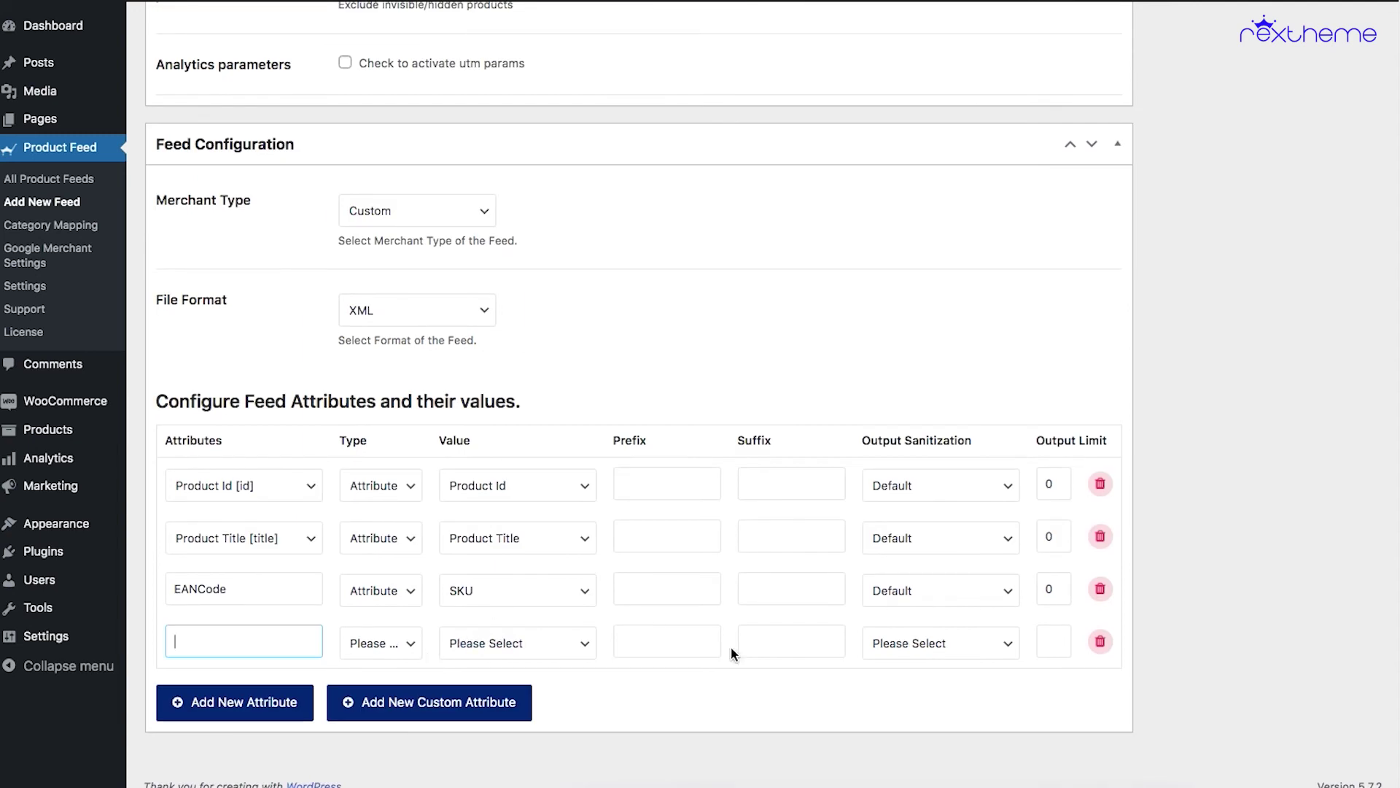
text(product_brand)
- Give the product_brand row the Static type, the value Rex and Default output sanitization
click(400, 645)
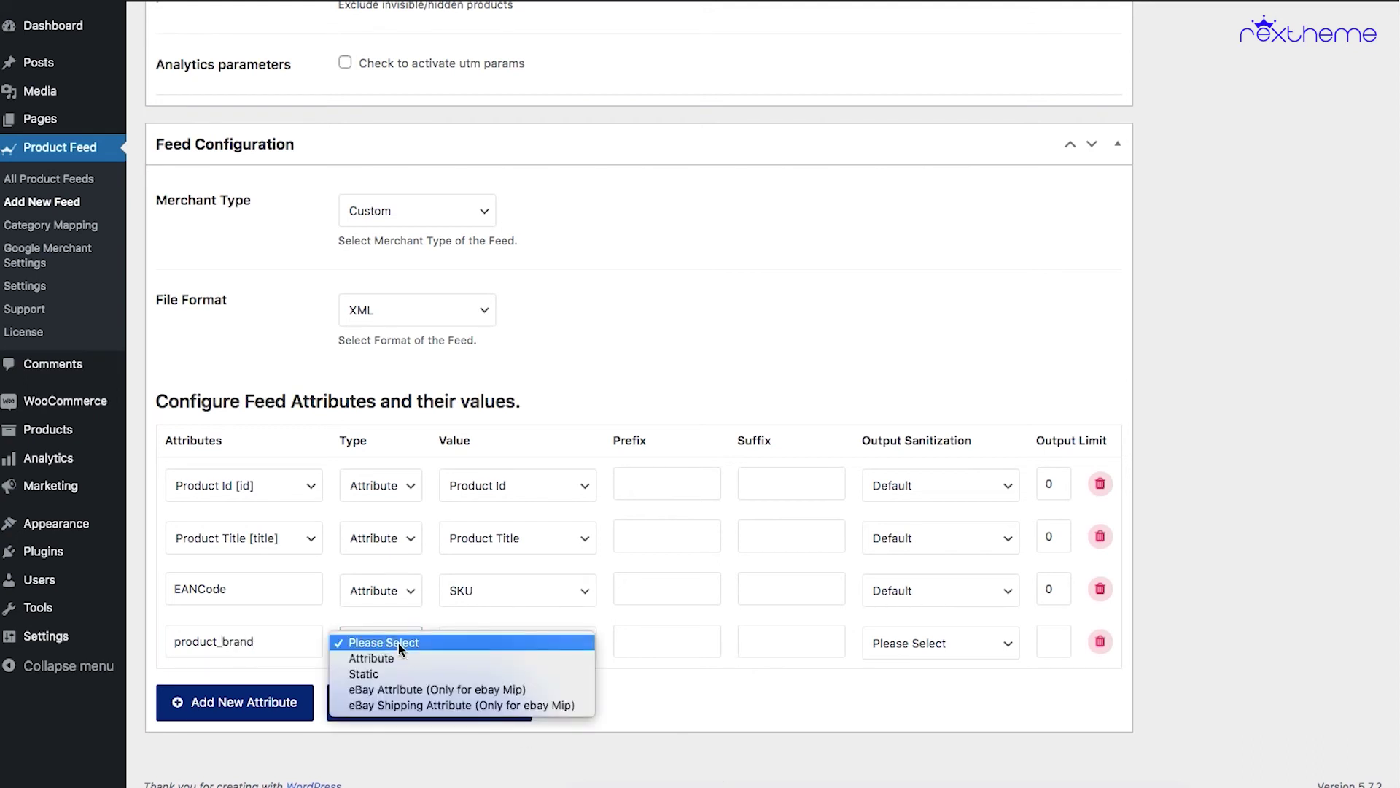
click(374, 672)
click(525, 646)
text(Rex)
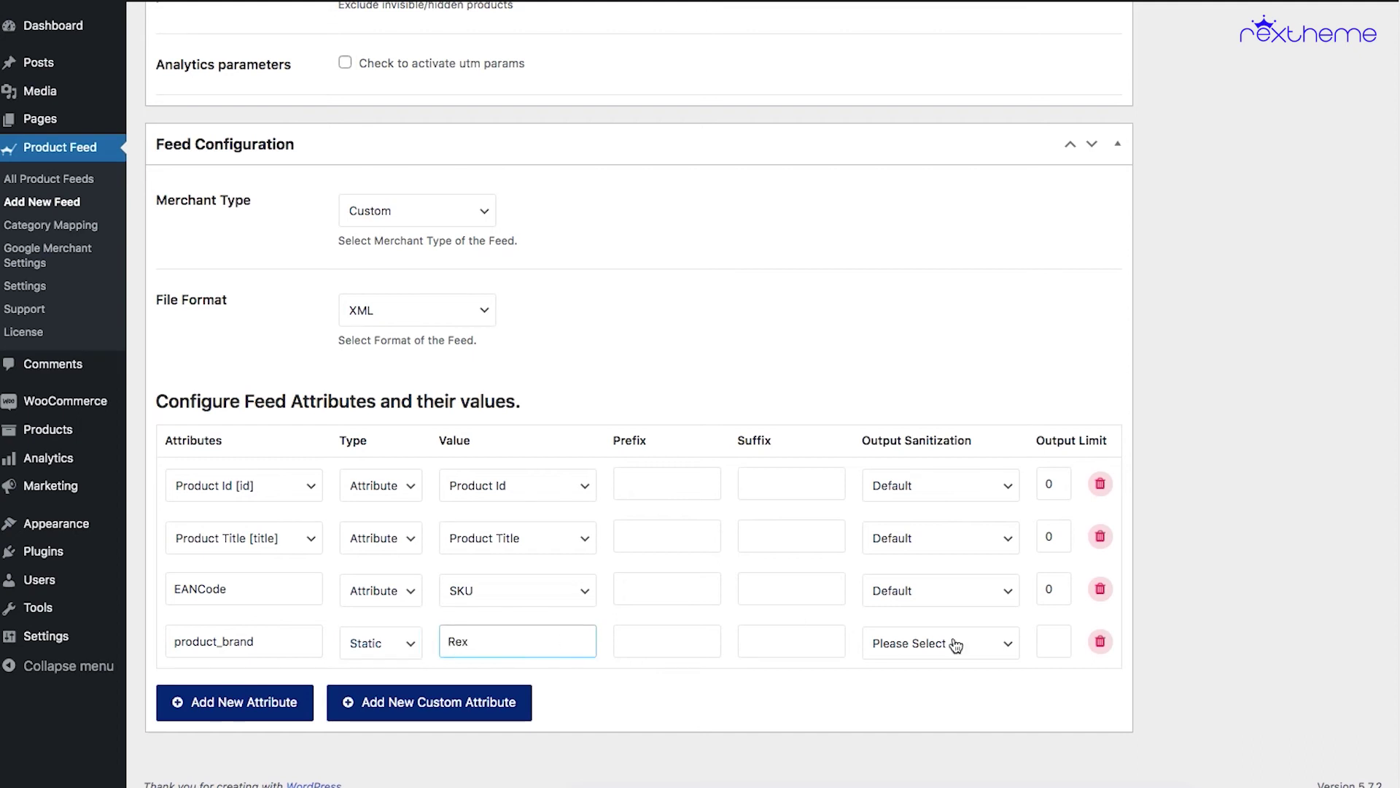
click(921, 651)
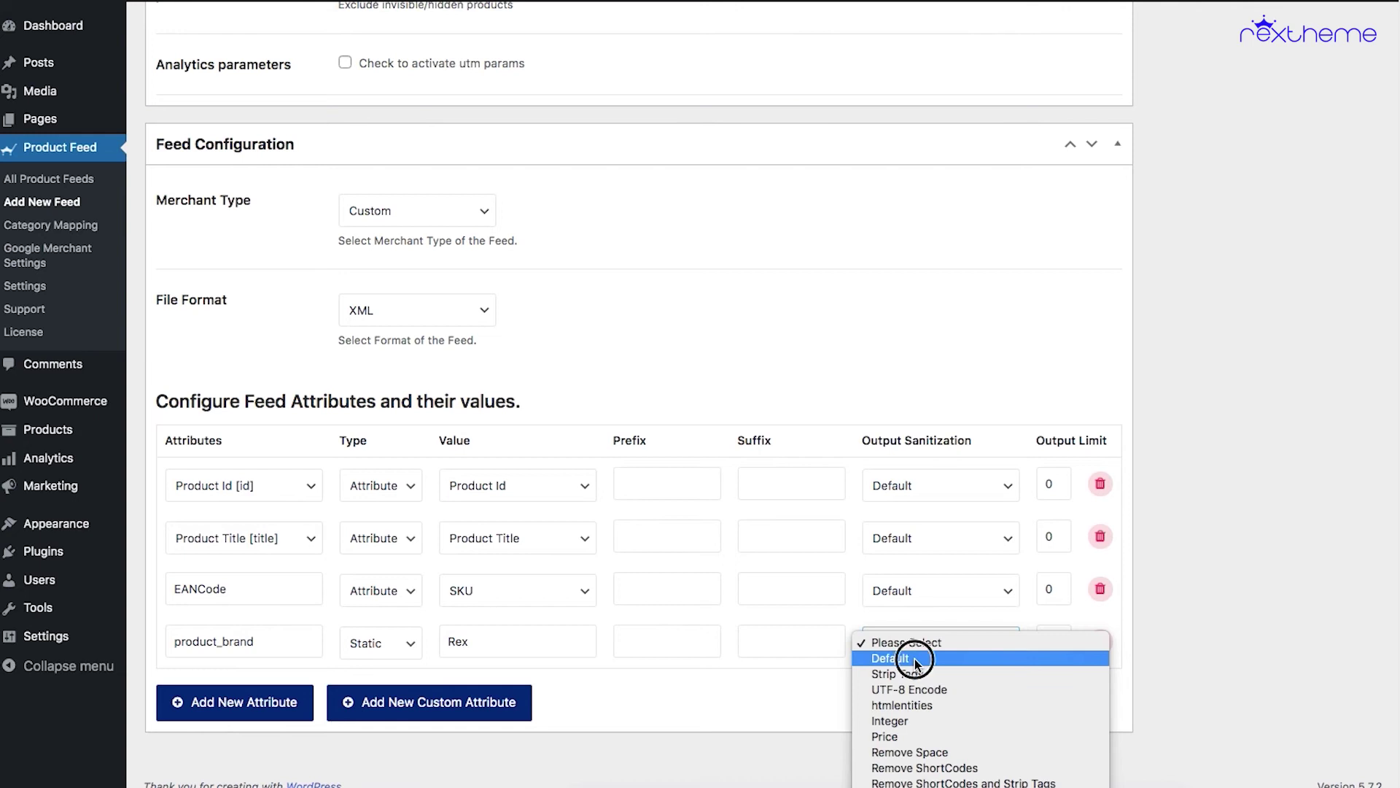
click(917, 660)
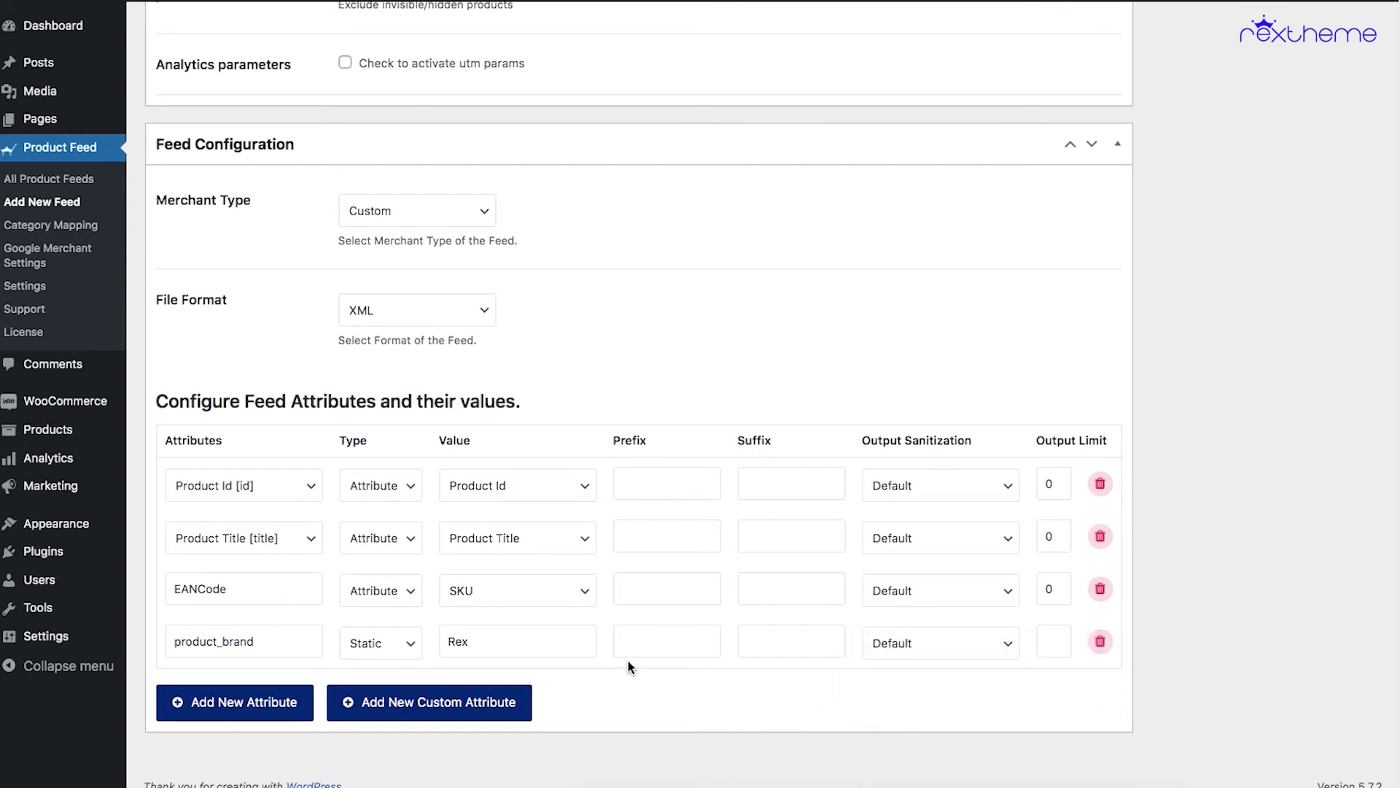
- Set the prefix of the Product Title [title] row to "Rex -"
click(666, 543)
text(Rex -)
click(699, 685)
- Add a new standard attribute row and choose Regular Price [price] as its attribute
click(197, 703)
click(219, 697)
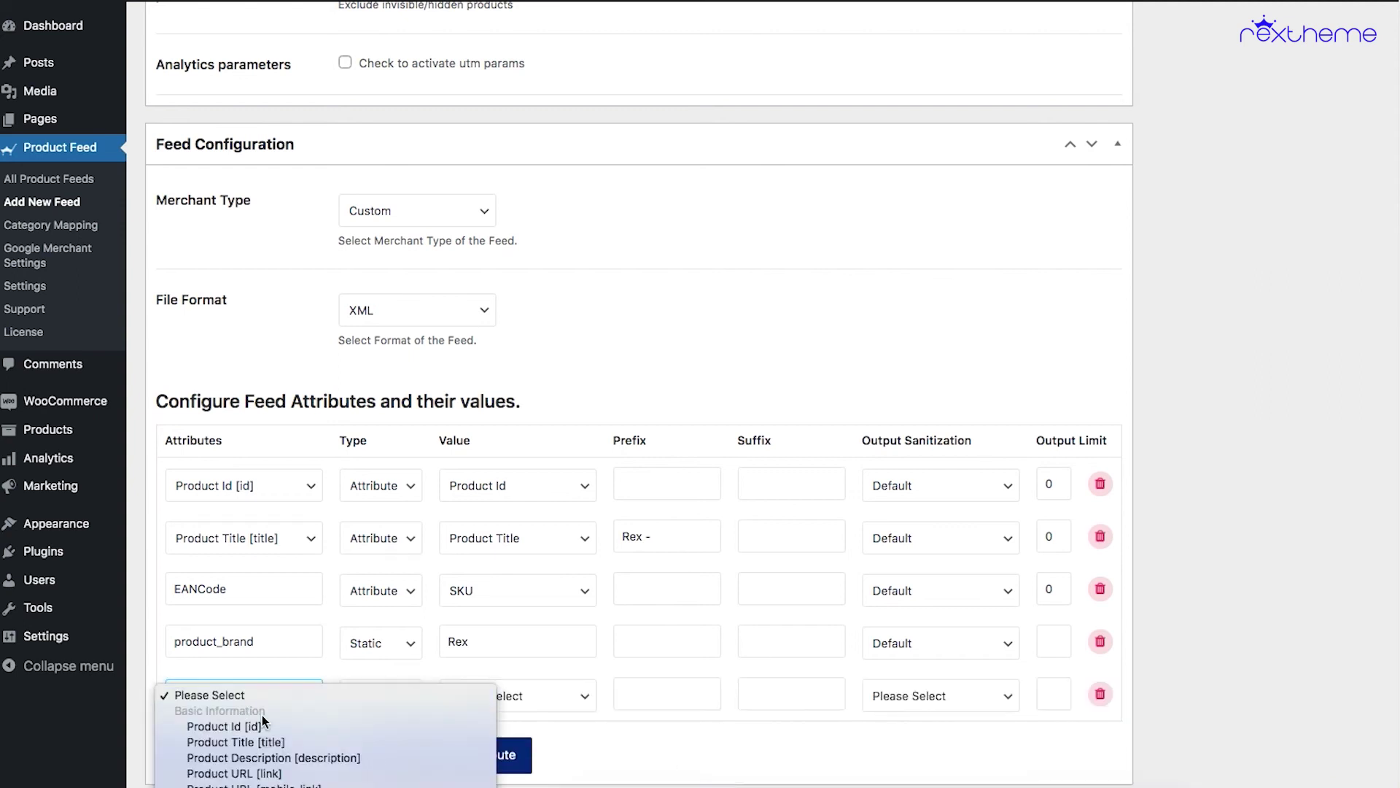
scroll(283, 701, down, 5)
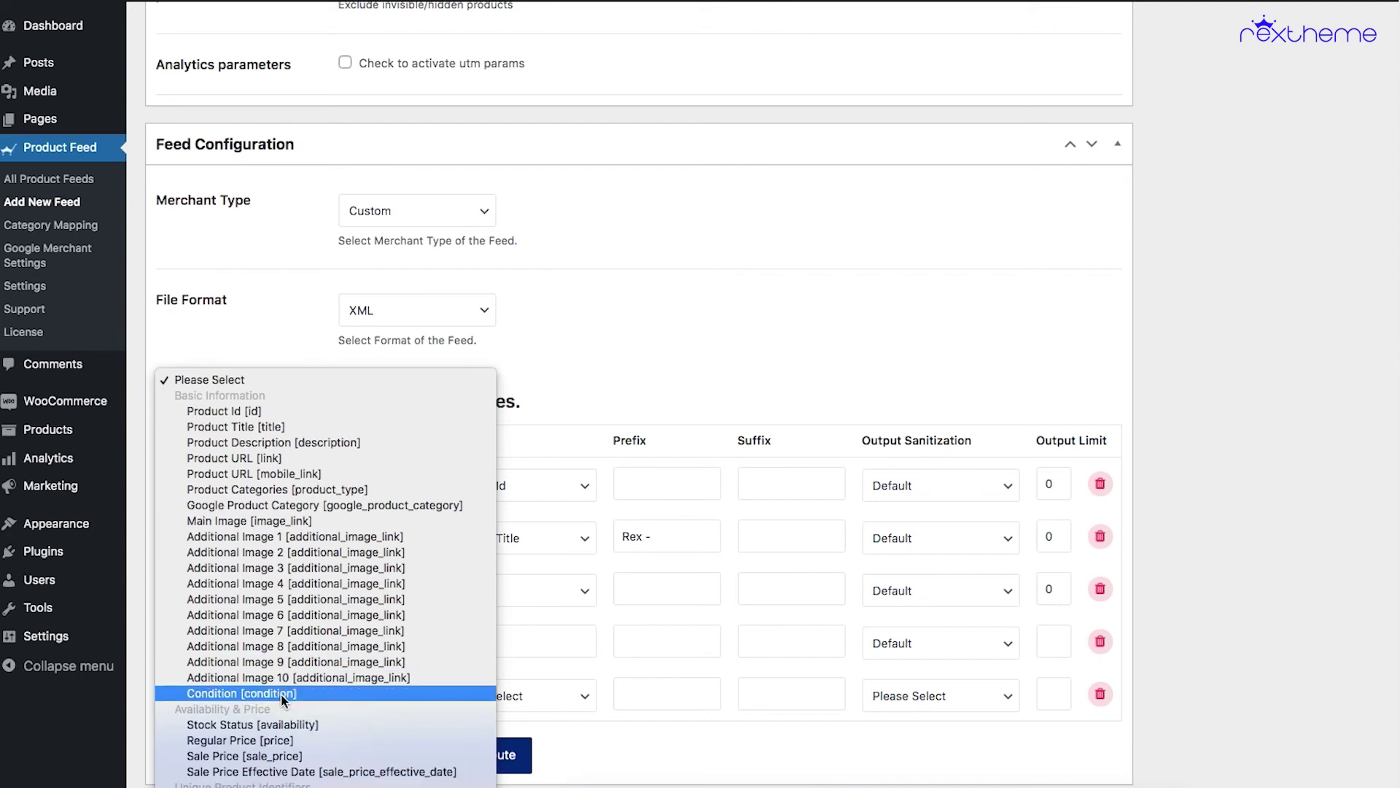
click(252, 725)
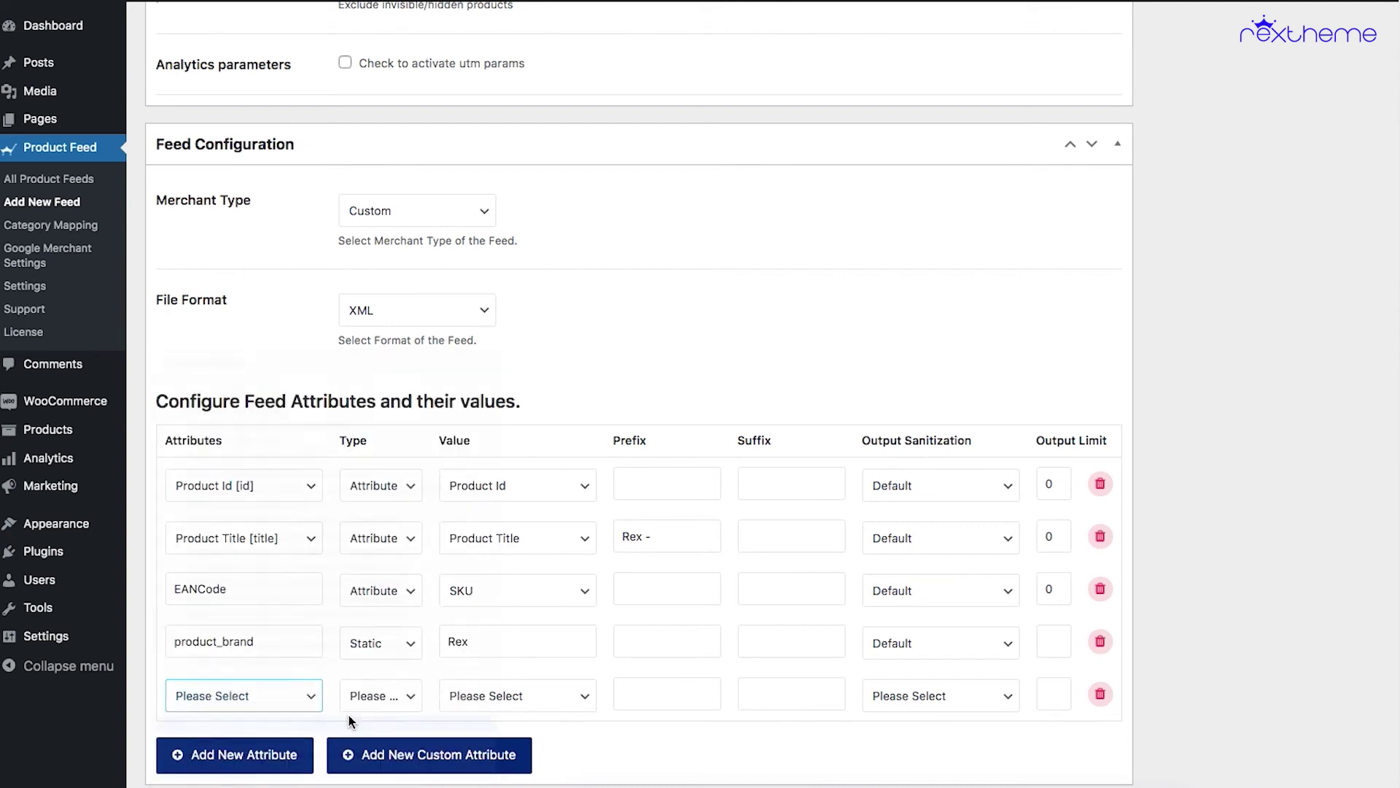
- Give the Regular Price [price] row the Attribute type and the value Regular Price
click(375, 700)
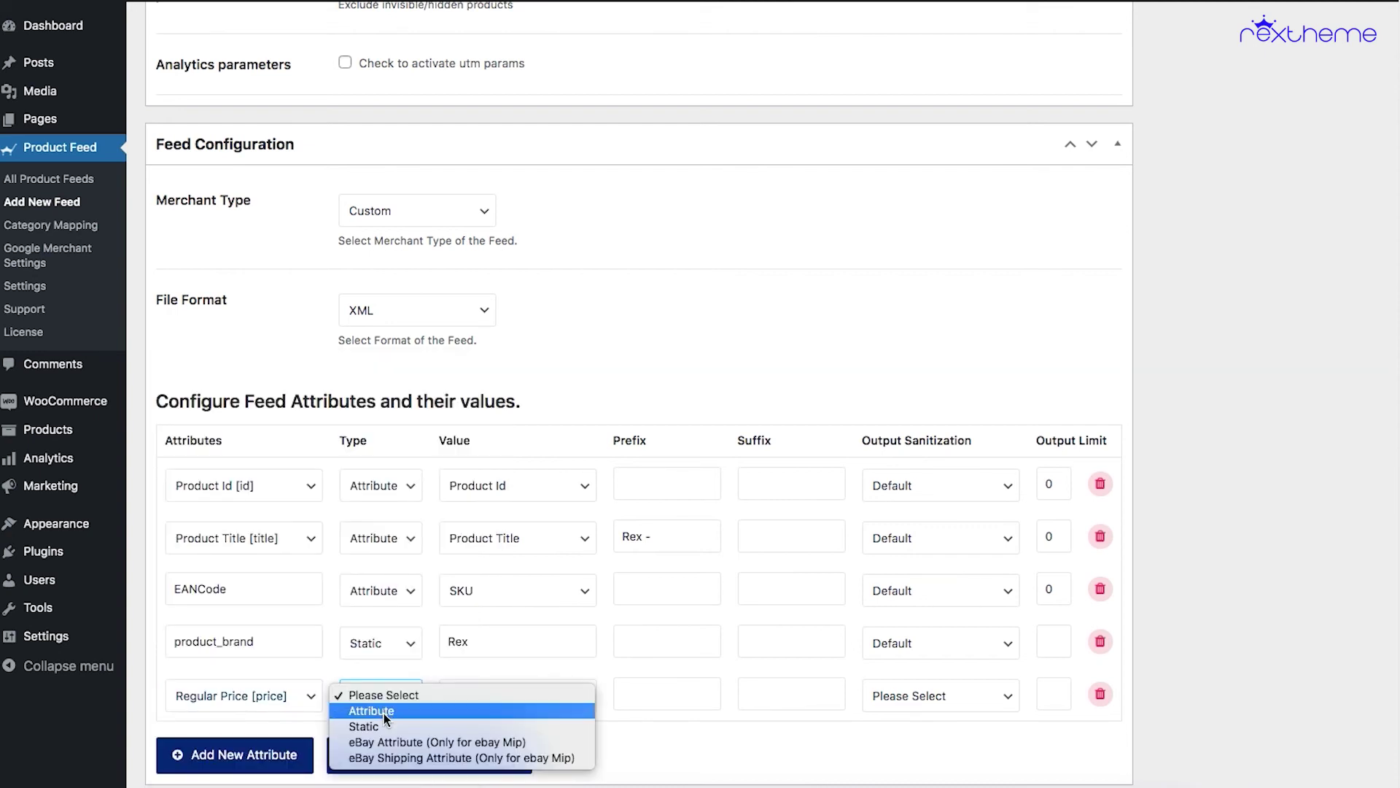
click(383, 713)
click(488, 695)
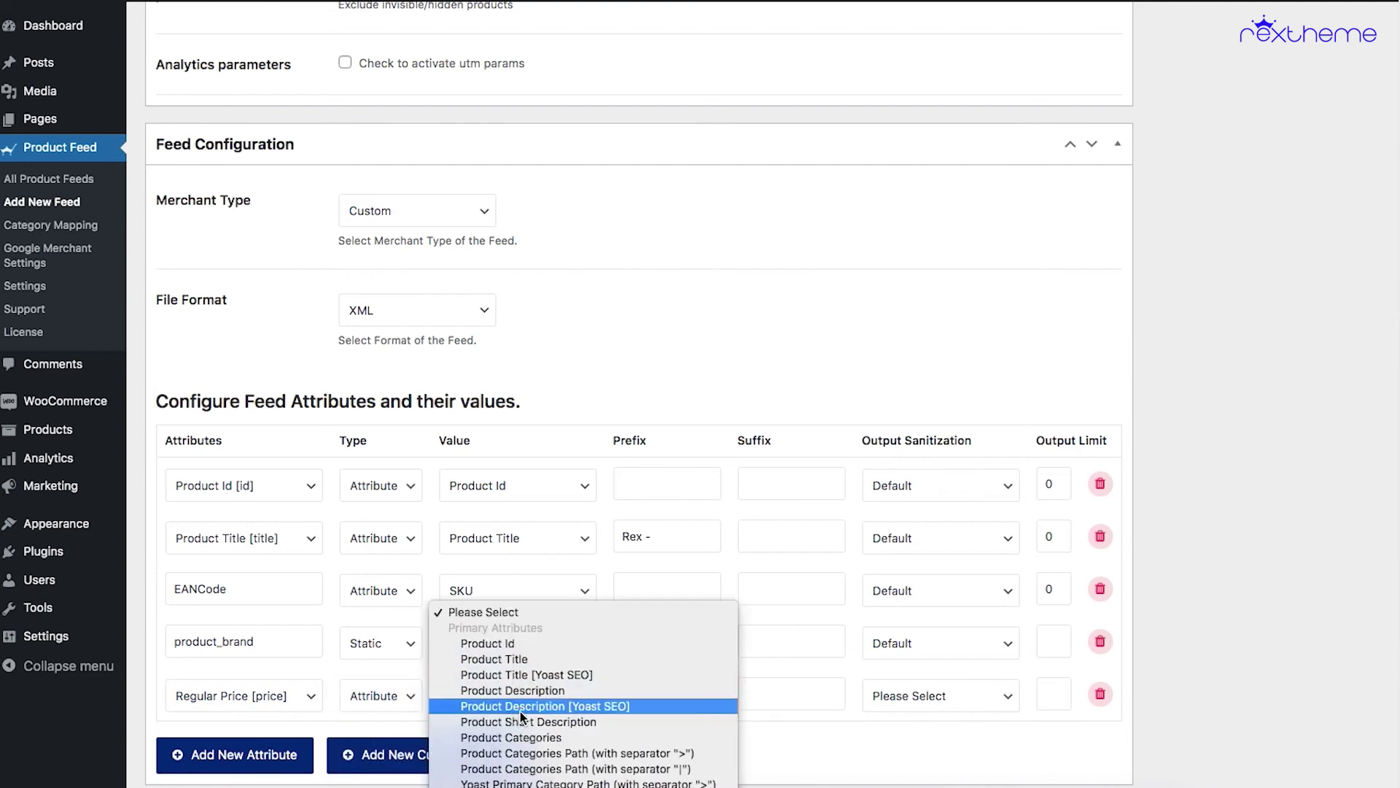
scroll(522, 706, down, 5)
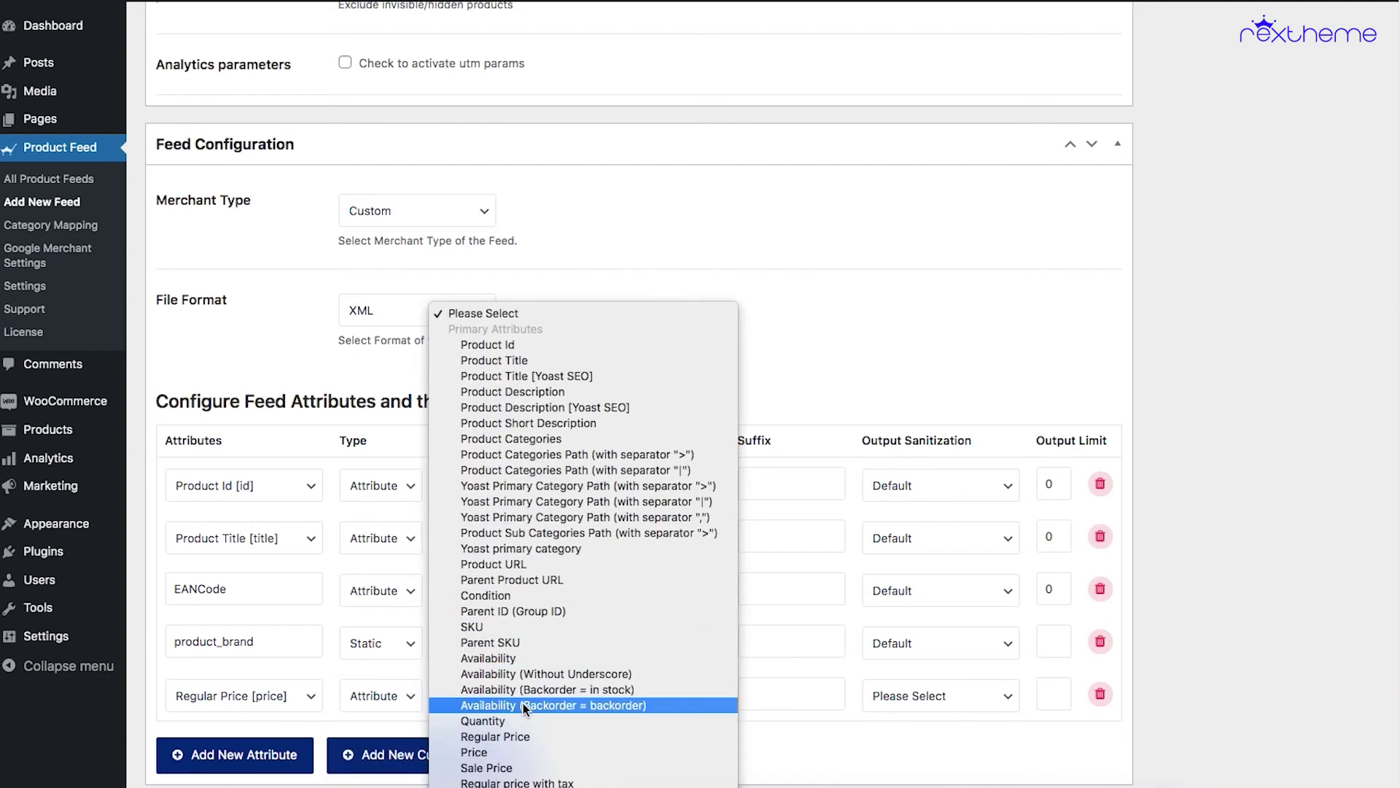
scroll(523, 703, down, 3)
click(532, 685)
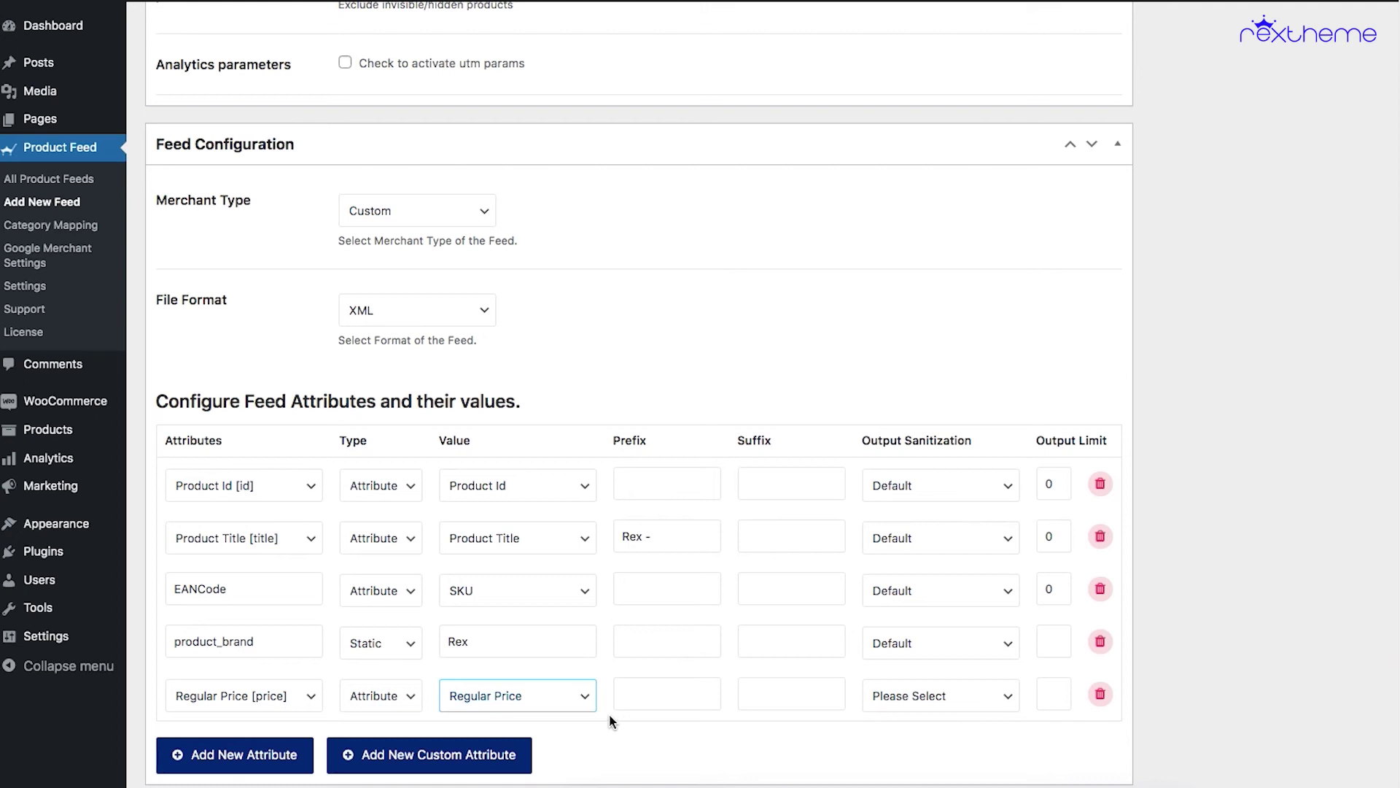
- Set the Regular Price [price] row's suffix to GBP and its output sanitization to Default
key(Tab)
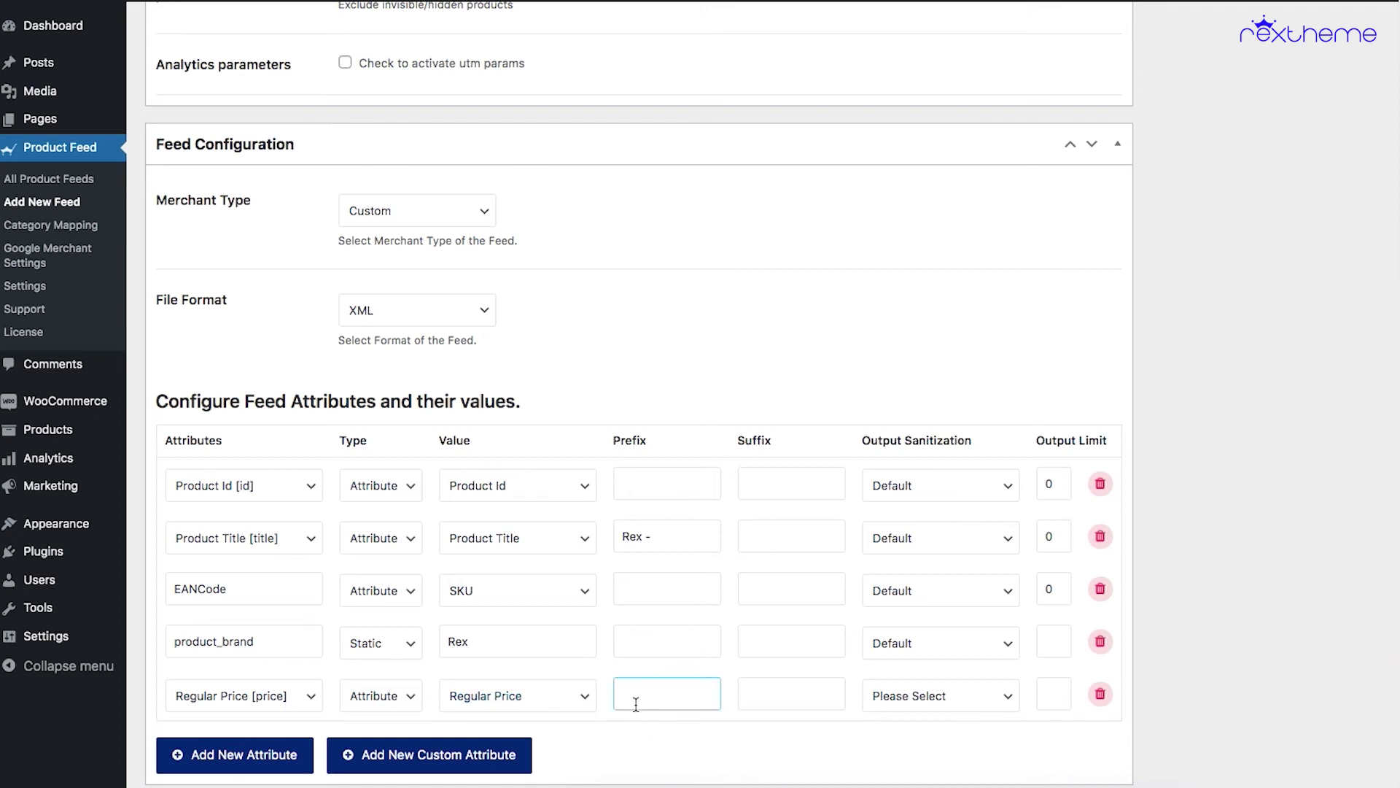
click(755, 696)
text(GBP)
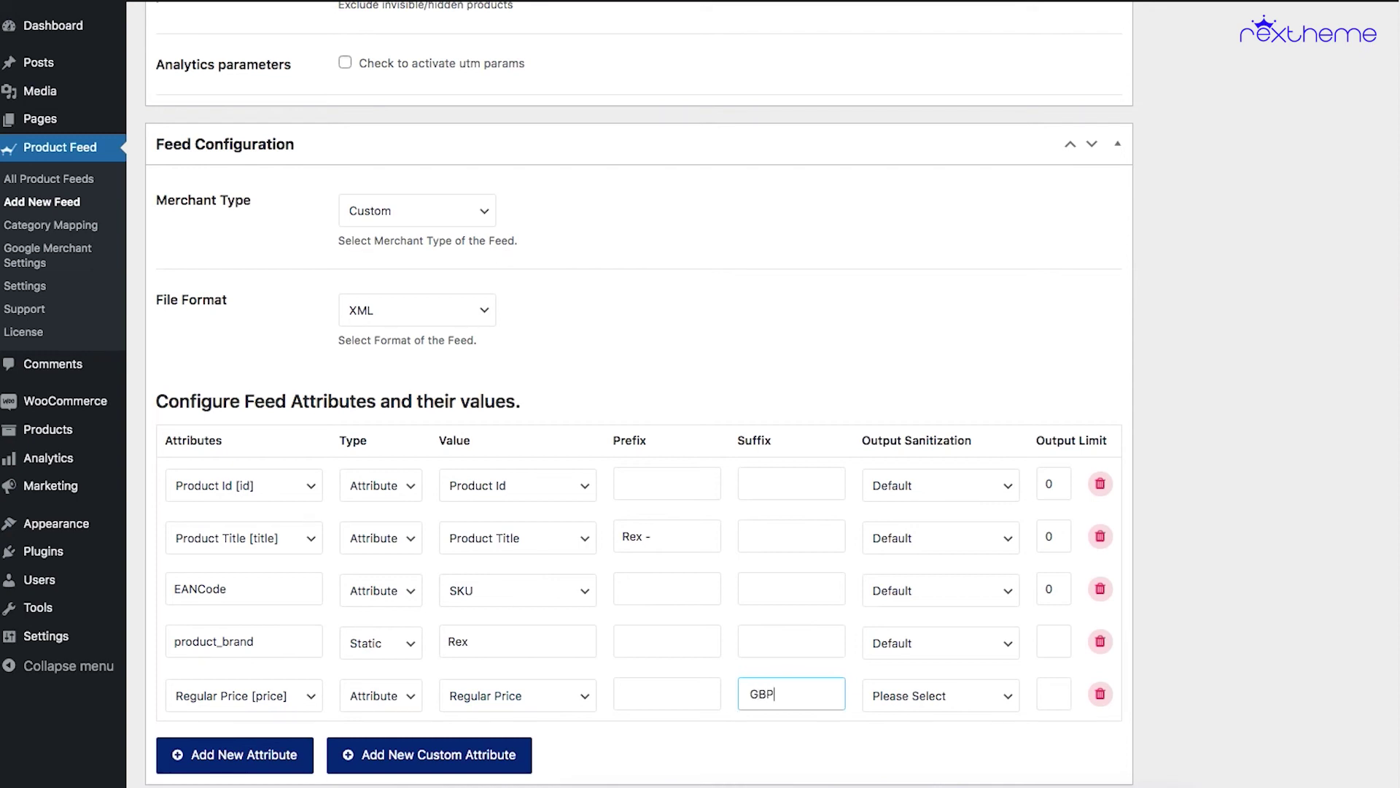
click(900, 704)
click(993, 711)
- Set the output limit of both the product_brand and Regular Price [price] rows to 0
click(1055, 642)
text(0)
click(1050, 690)
text(0)
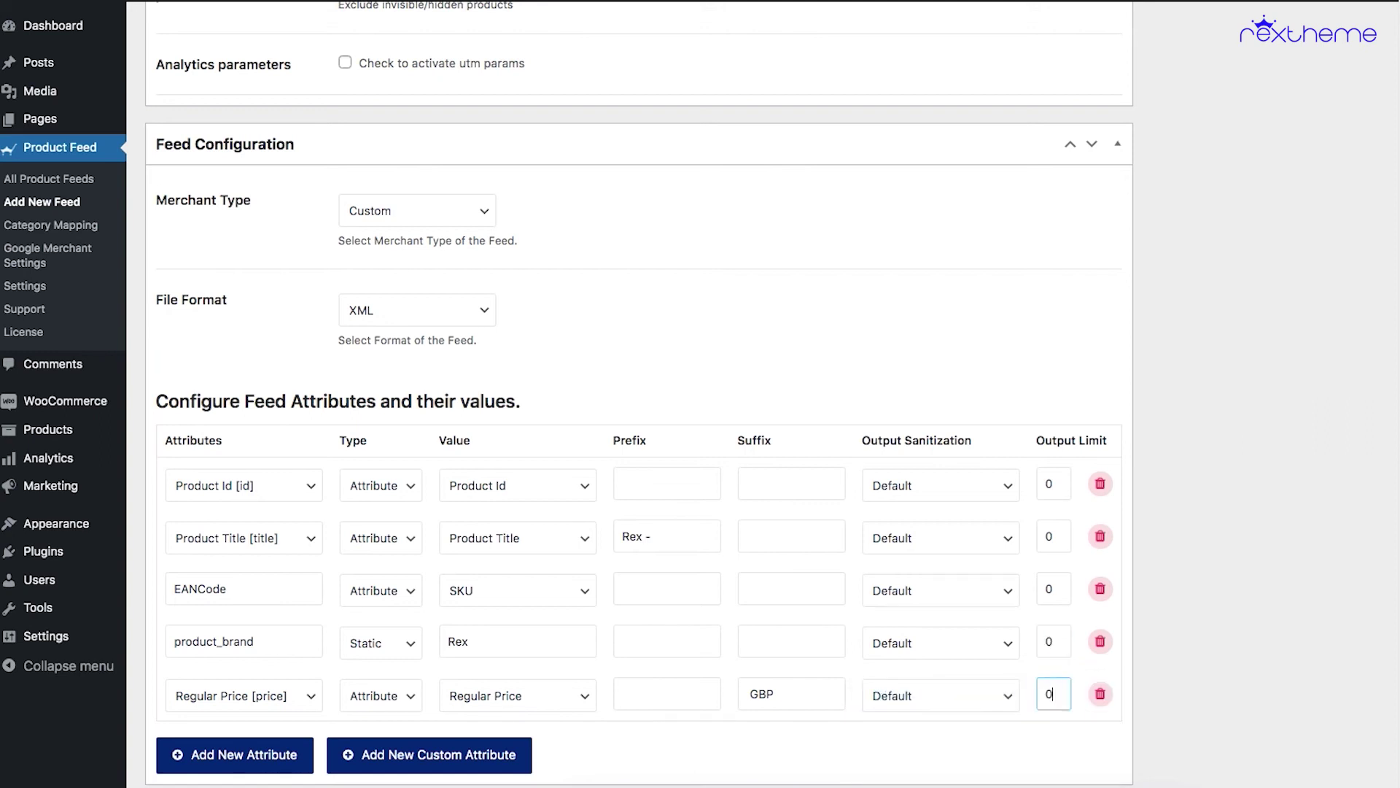
- Publish the Custom101 product feed
scroll(1117, 635, up, 10)
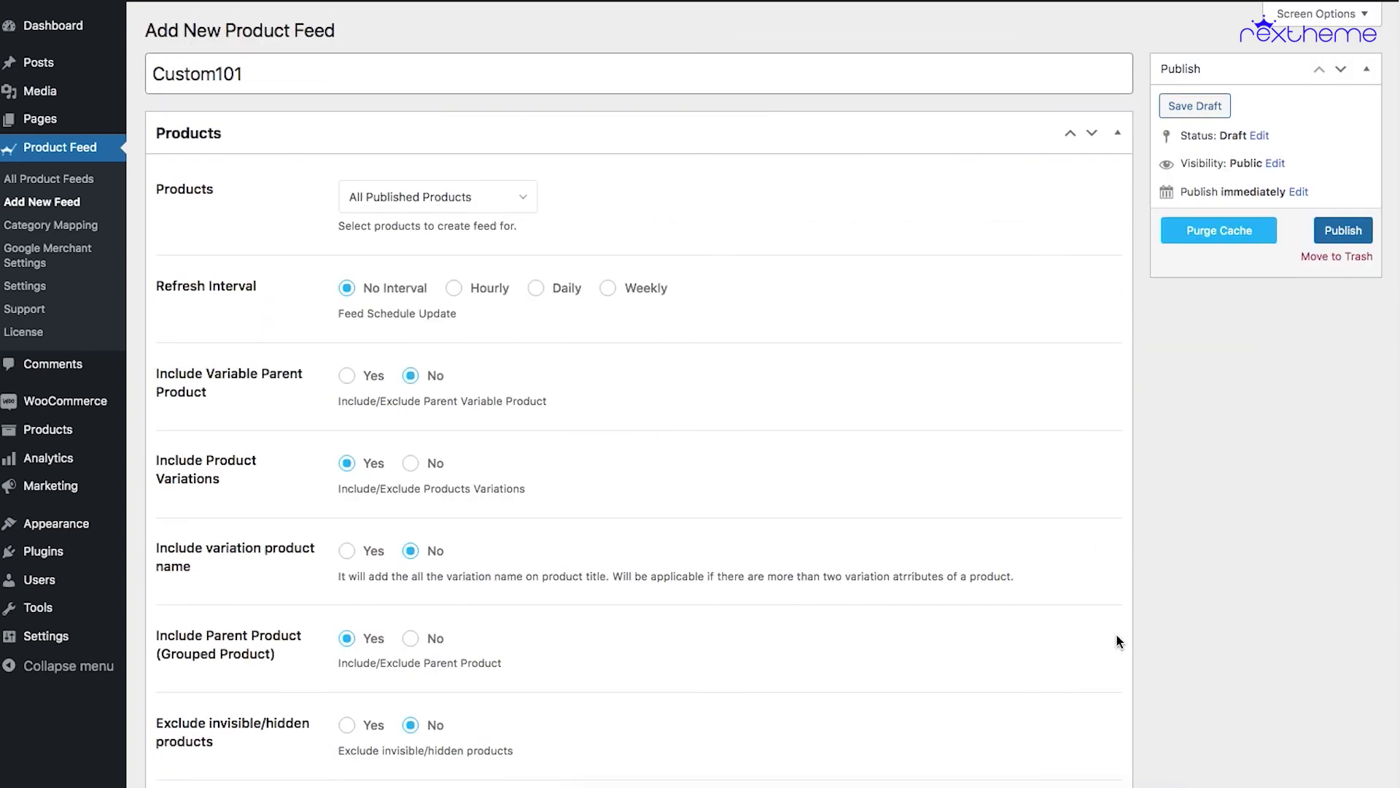
click(1332, 232)
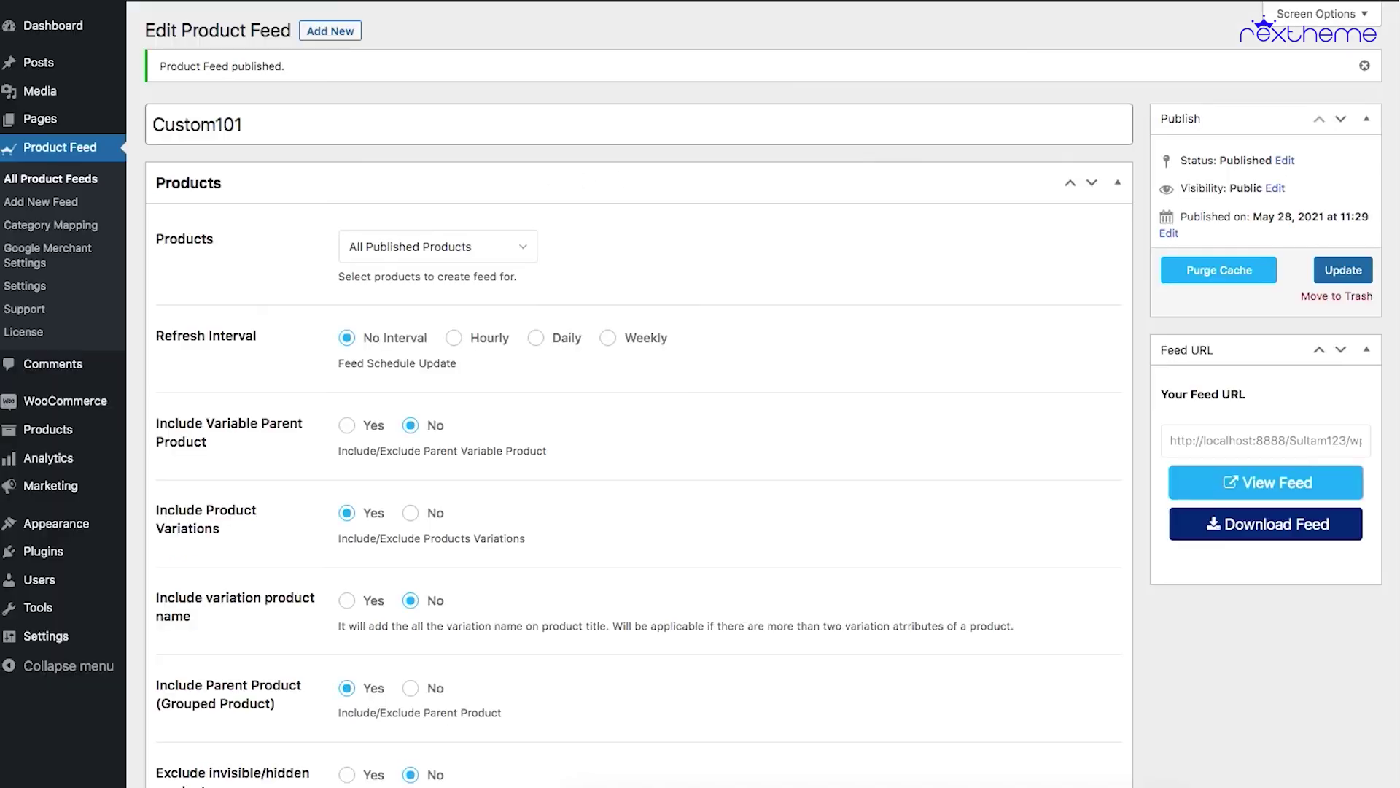
- Compare the EANCode and product_brand attribute rows with their entries in the generated XML feed
scroll(515, 562, down, 10)
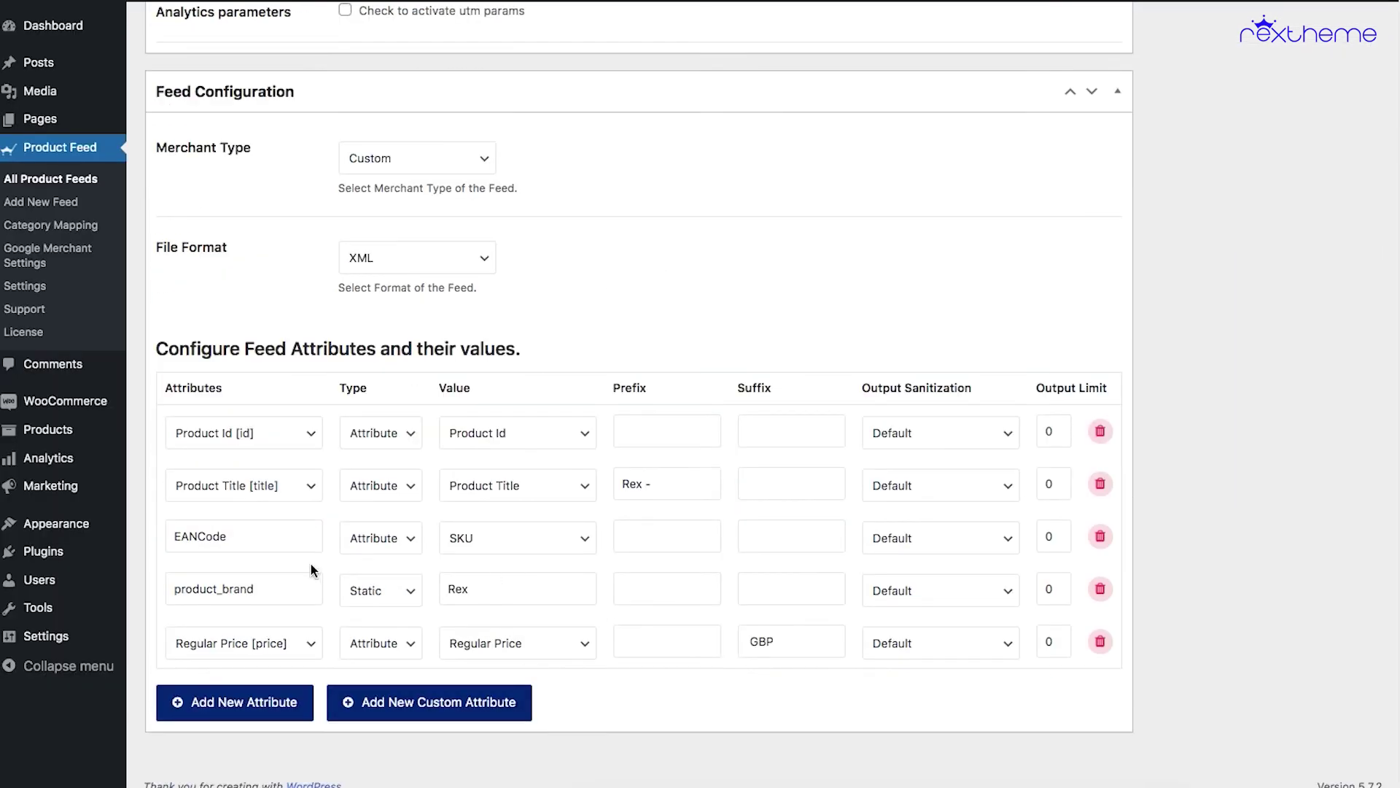
click(247, 538)
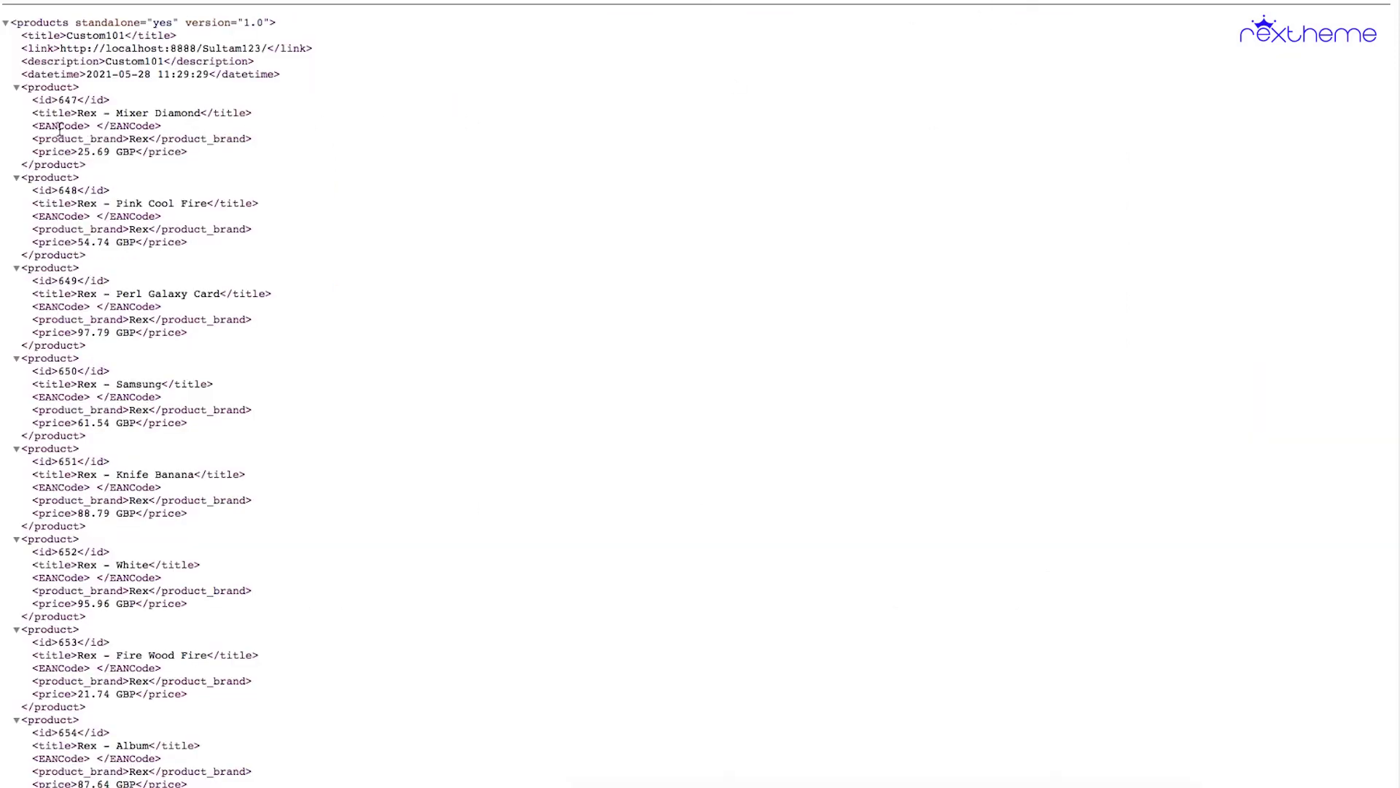
drag(45, 128, 148, 125)
drag(37, 139, 98, 126)
scroll(1389, 88, down, 20)
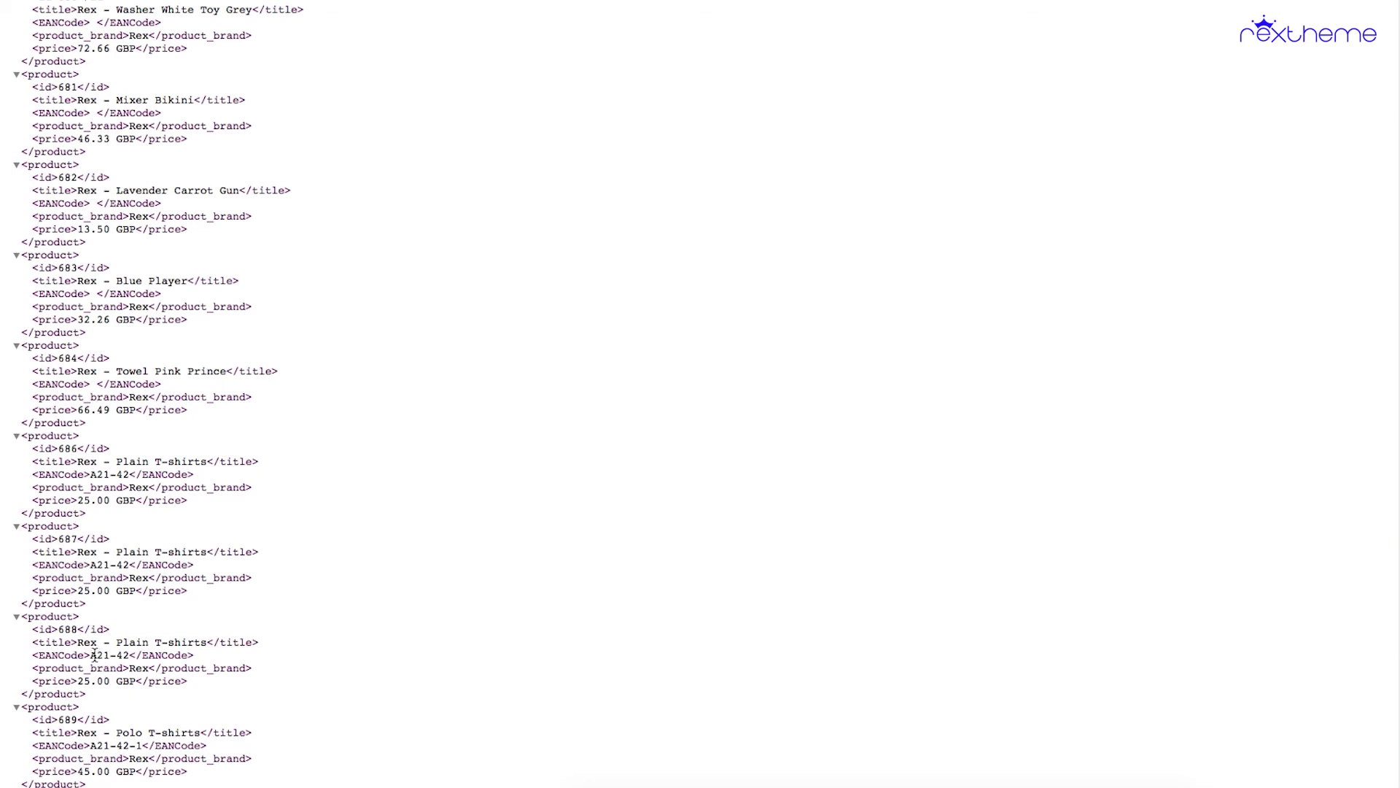
drag(53, 655, 160, 648)
click(214, 652)
click(864, 1)
drag(35, 668, 131, 668)
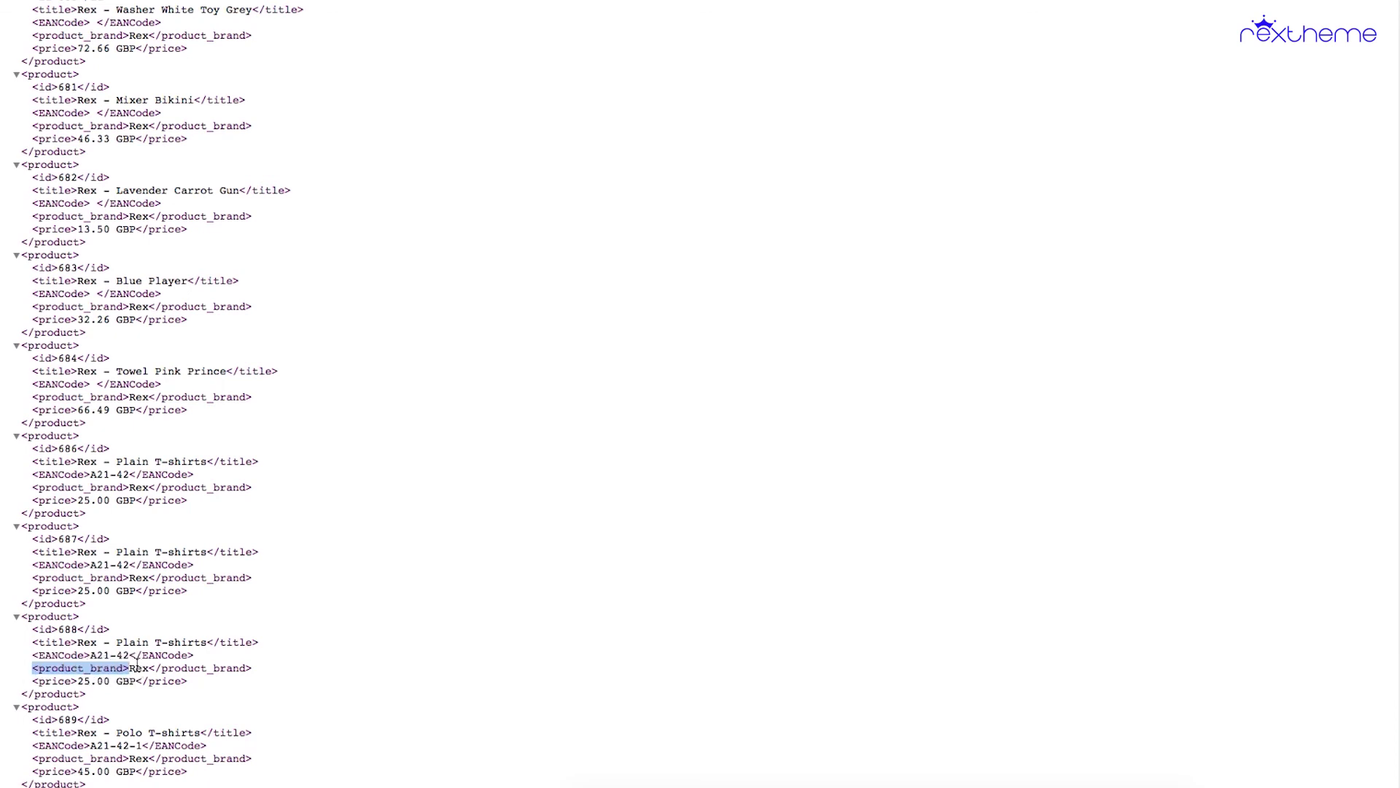
click(138, 667)
drag(64, 578, 189, 576)
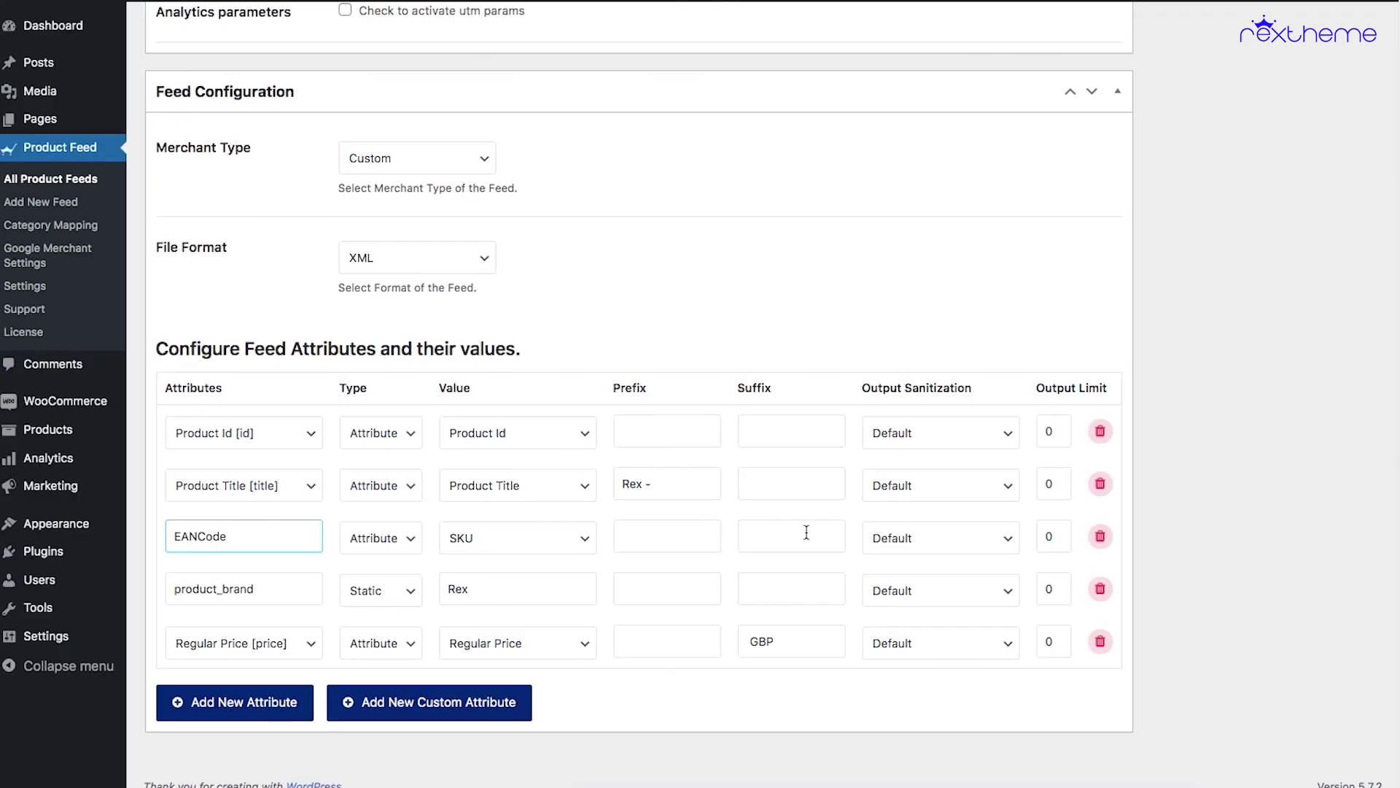
- Check the Regular Price row's GBP suffix against the product prices in the generated XML feed
click(787, 641)
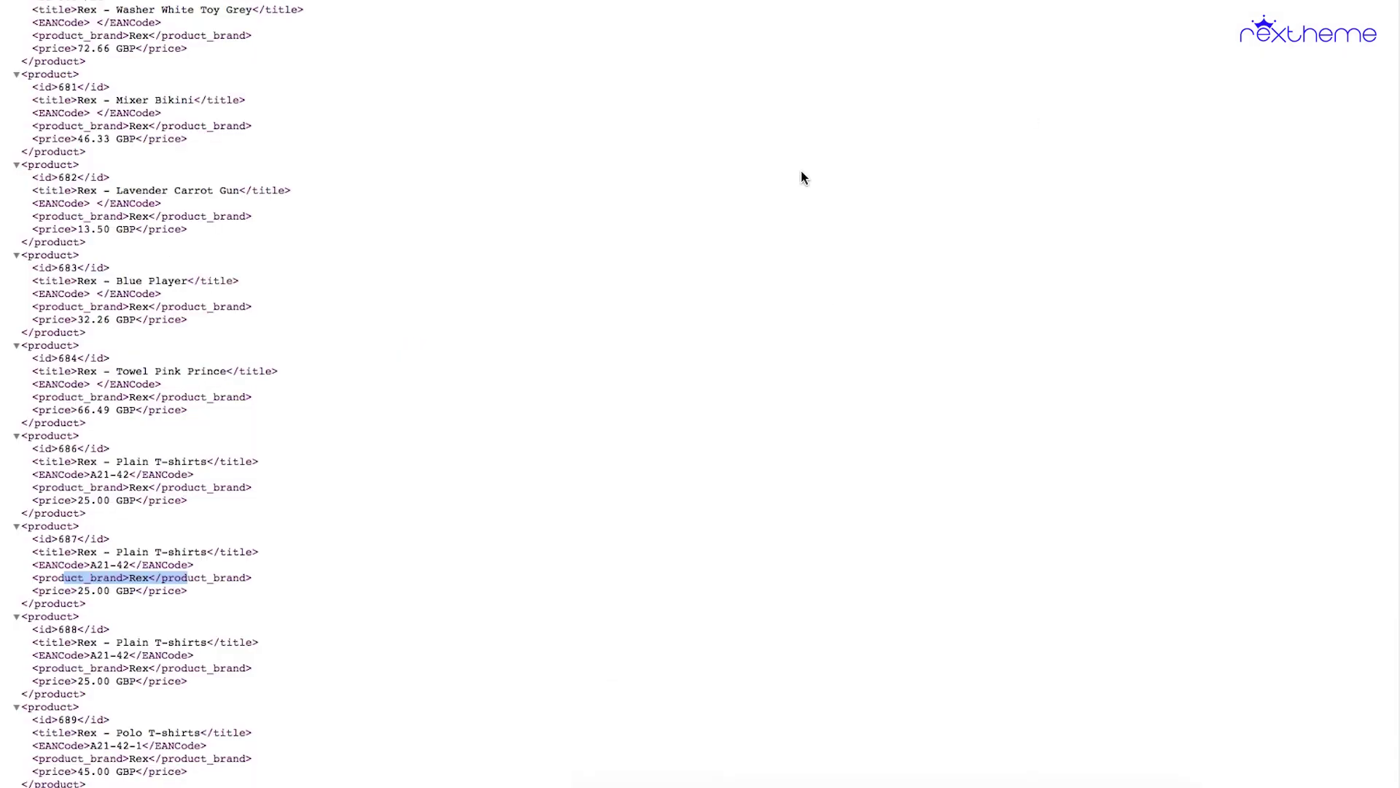
drag(111, 591, 91, 591)
drag(110, 503, 78, 500)
drag(115, 410, 97, 410)
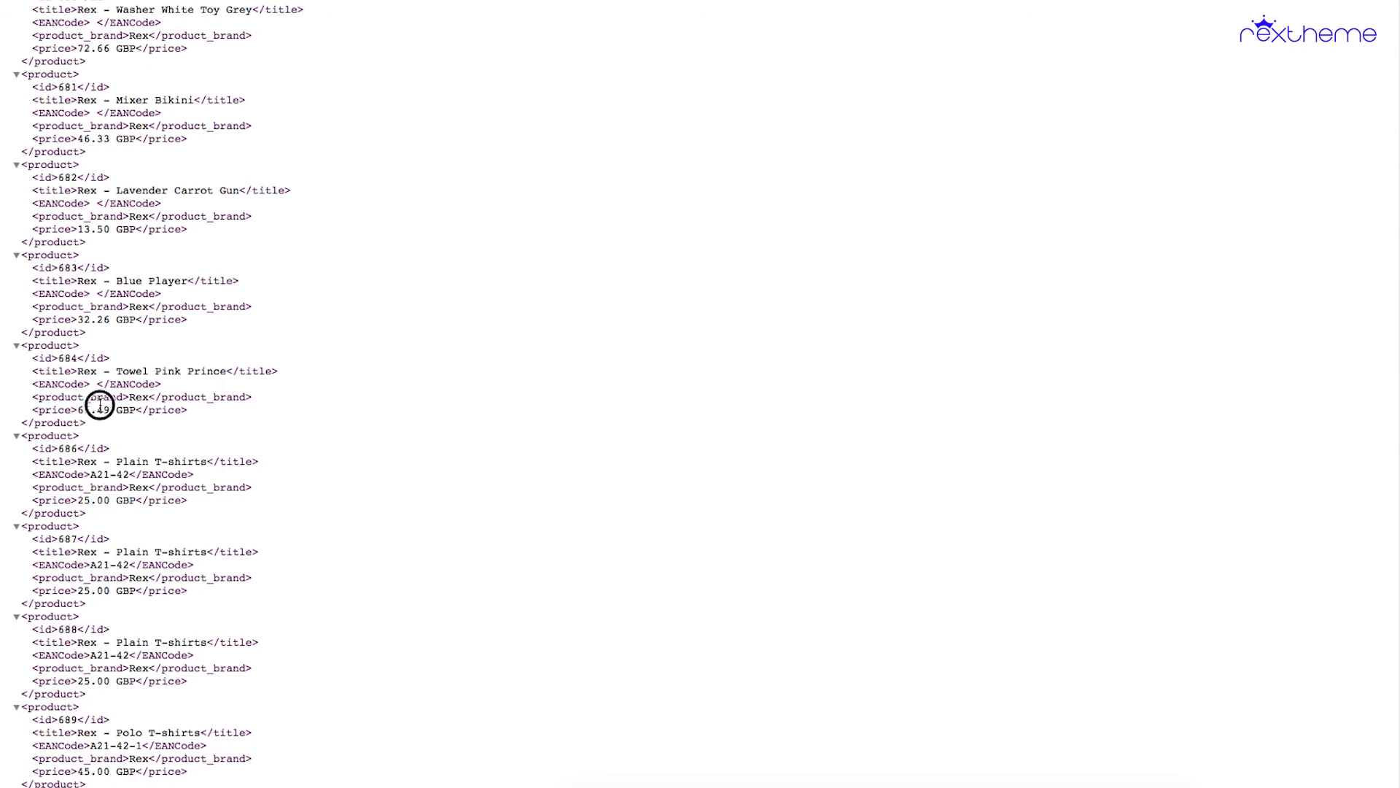
drag(93, 227, 116, 228)
click(615, 363)
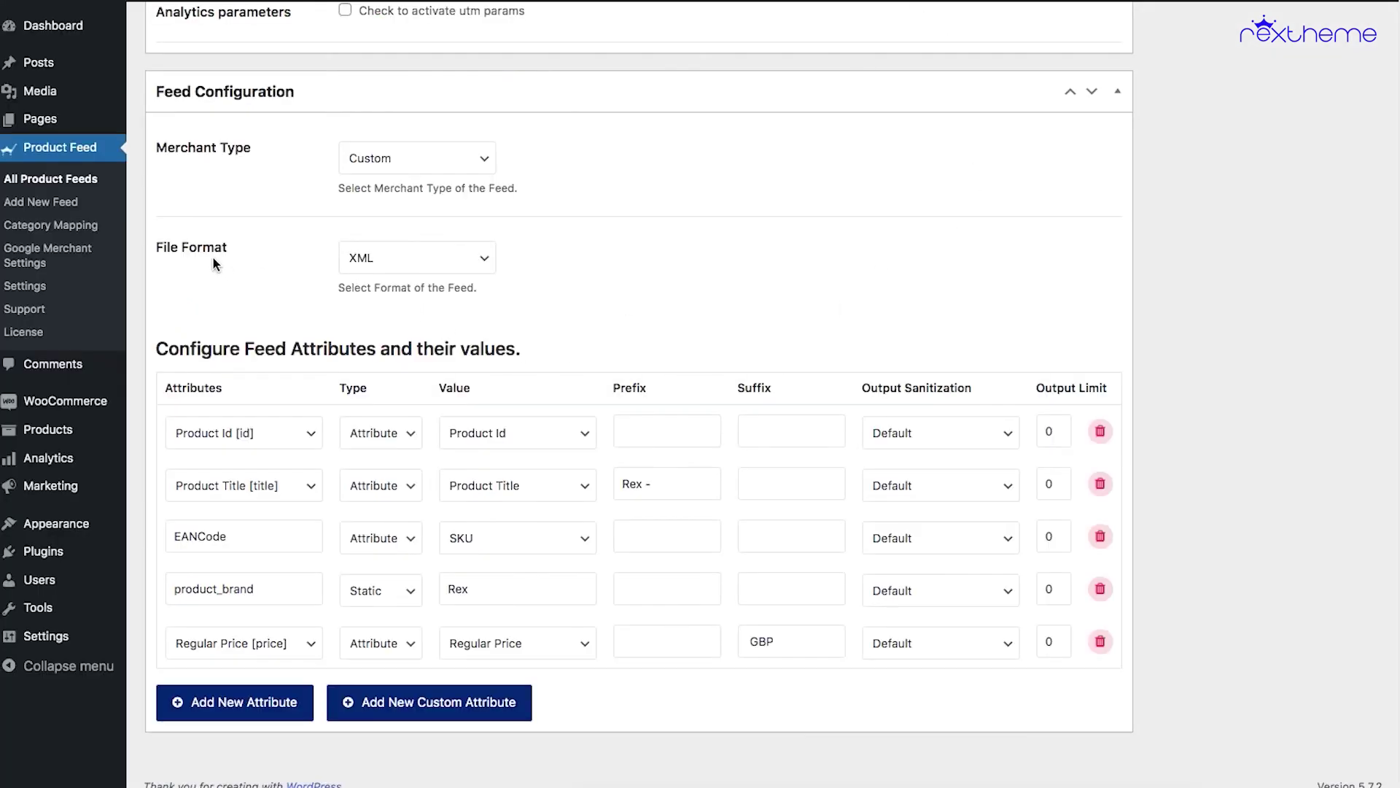
- Review the file formats available for the feed, keeping XML selected
click(425, 259)
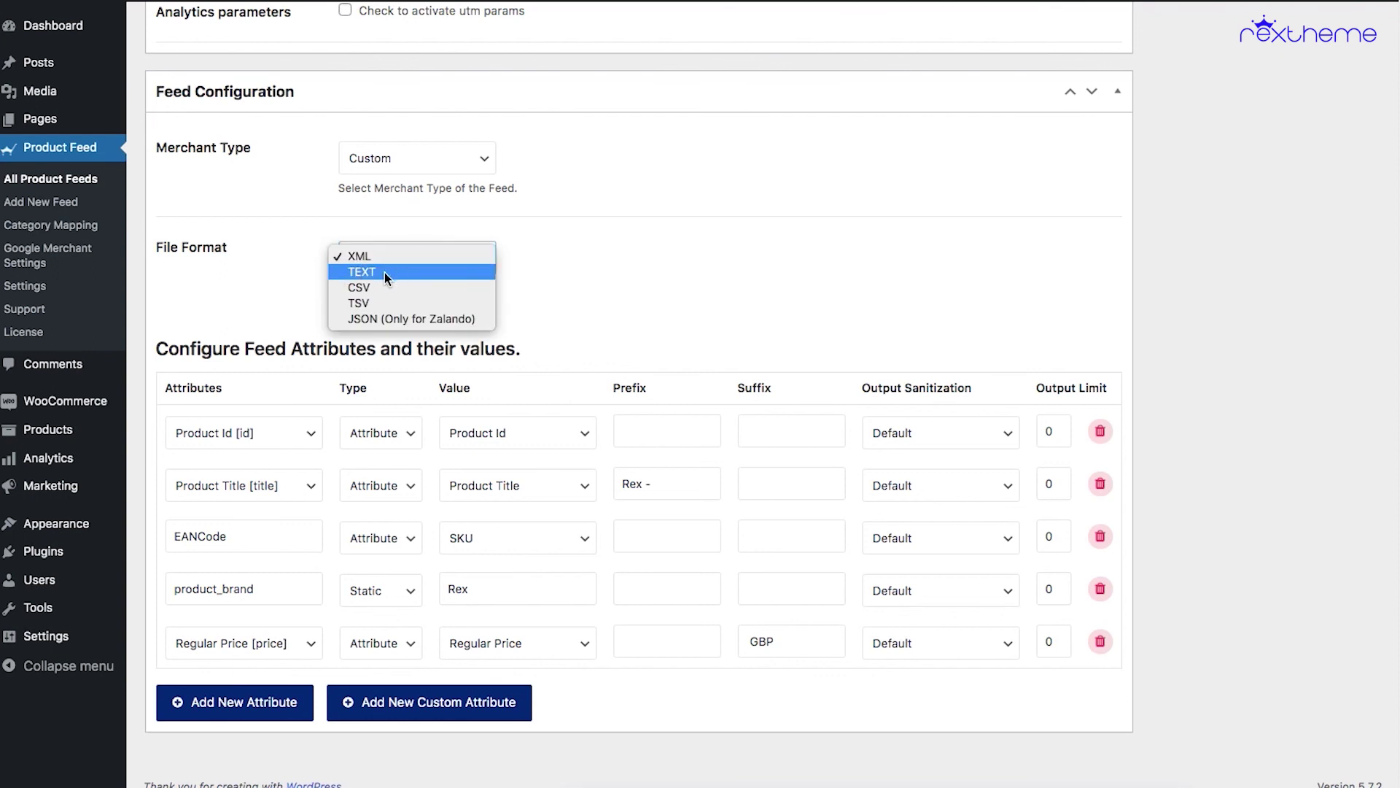
click(712, 264)
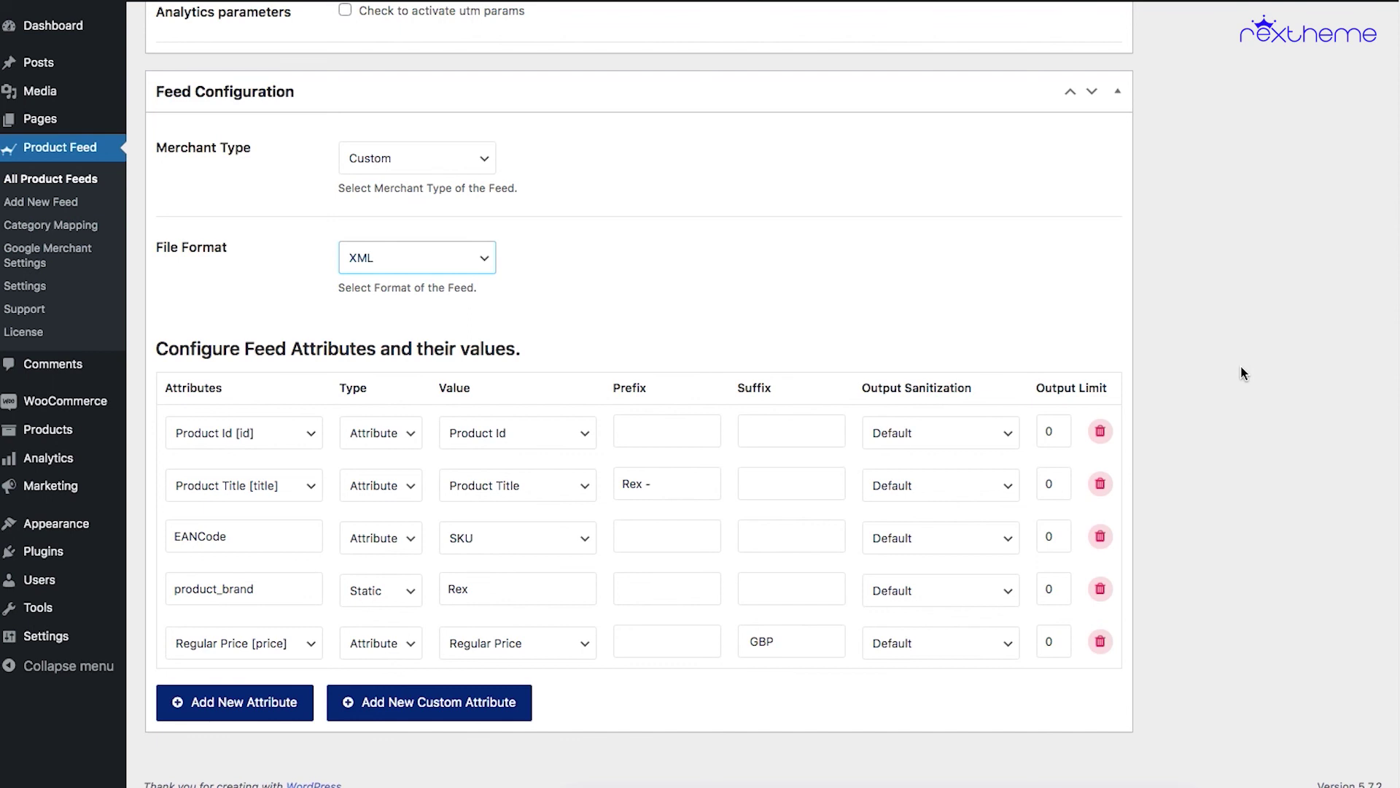
scroll(1240, 366, up, 15)
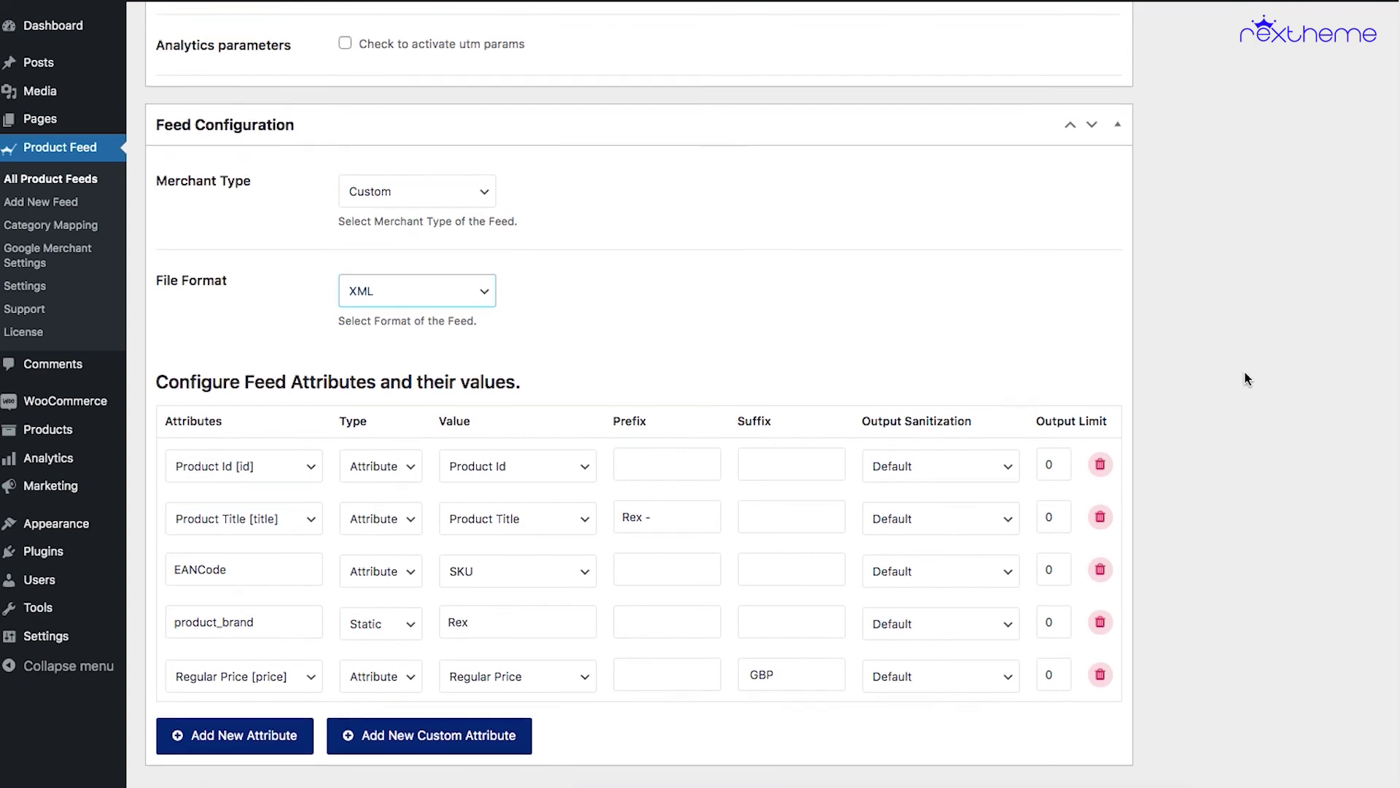